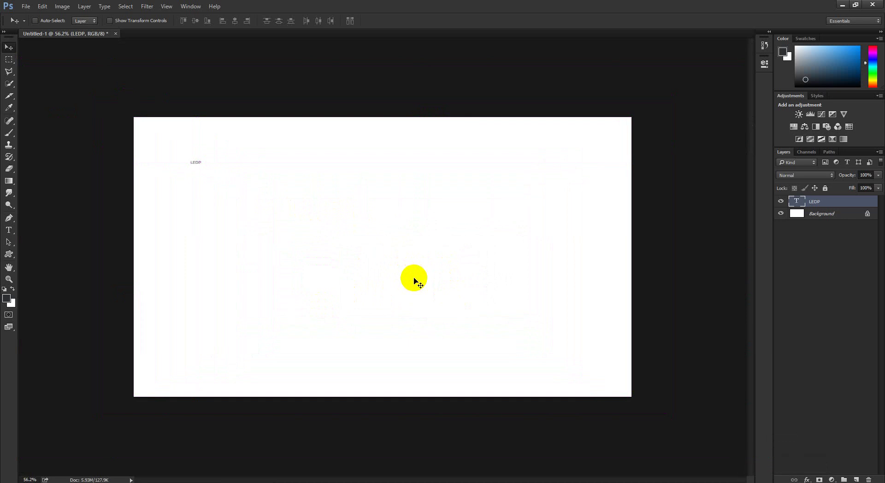
Step: Delete the LEDP text layer from the document
{"action": "key", "text": "Delete"}
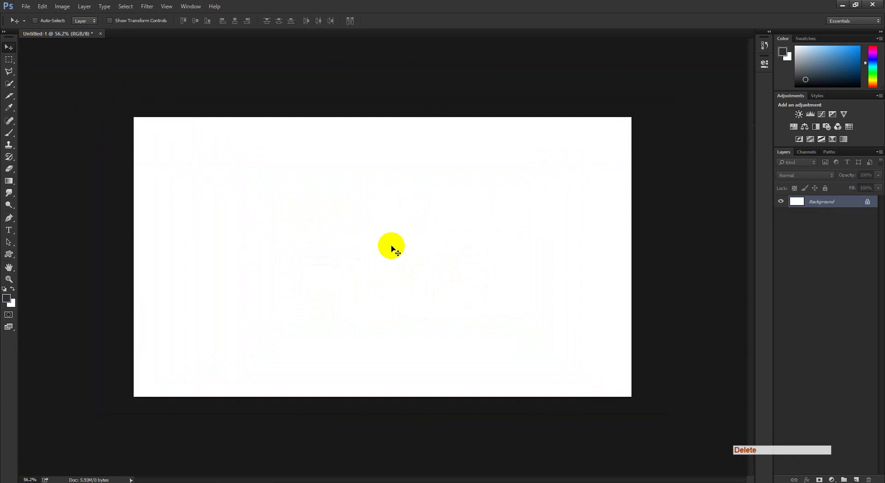
Step: Zoom the blank canvas smoothly in to about 412% and out to about 13%, finishing at about 46%
{"action": "key", "text": "alt"}
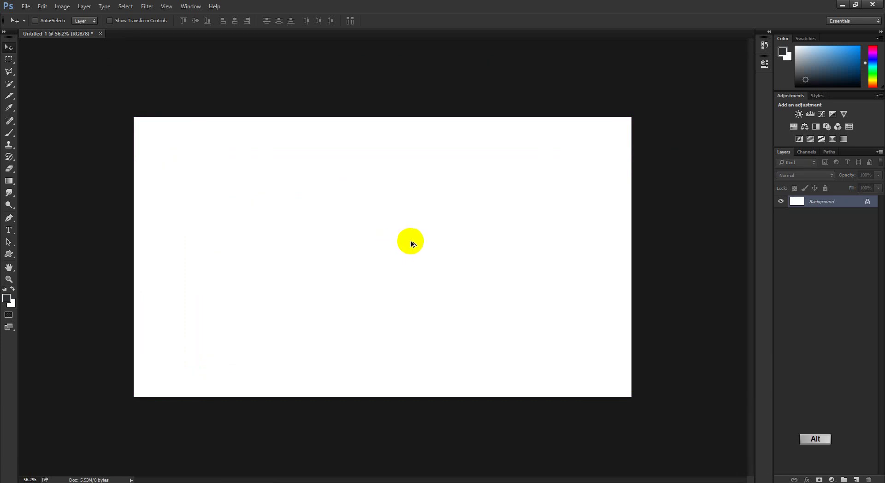
{"action": "scroll", "coordinate": [411, 243], "scroll_direction": "up", "scroll_amount": 3}
{"action": "scroll", "coordinate": [412, 243], "scroll_direction": "down", "scroll_amount": 4}
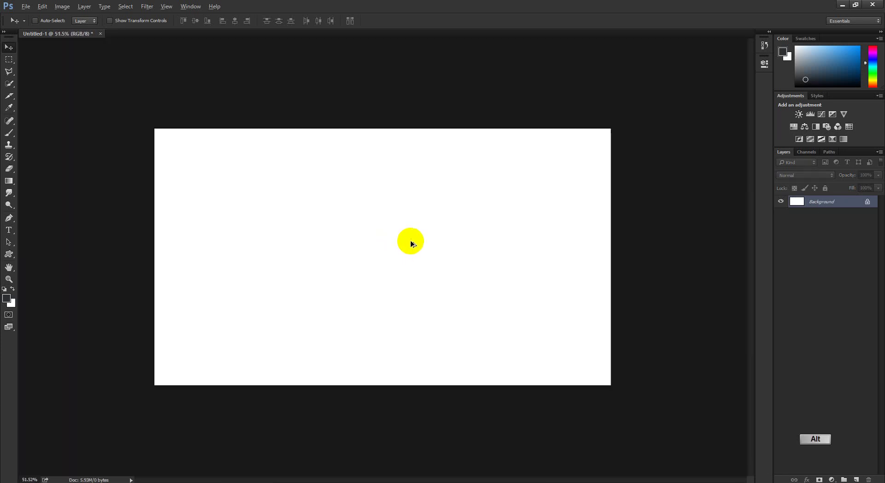
{"action": "scroll", "coordinate": [411, 243], "scroll_direction": "down", "scroll_amount": 4}
{"action": "scroll", "coordinate": [411, 243], "scroll_direction": "up", "scroll_amount": 5}
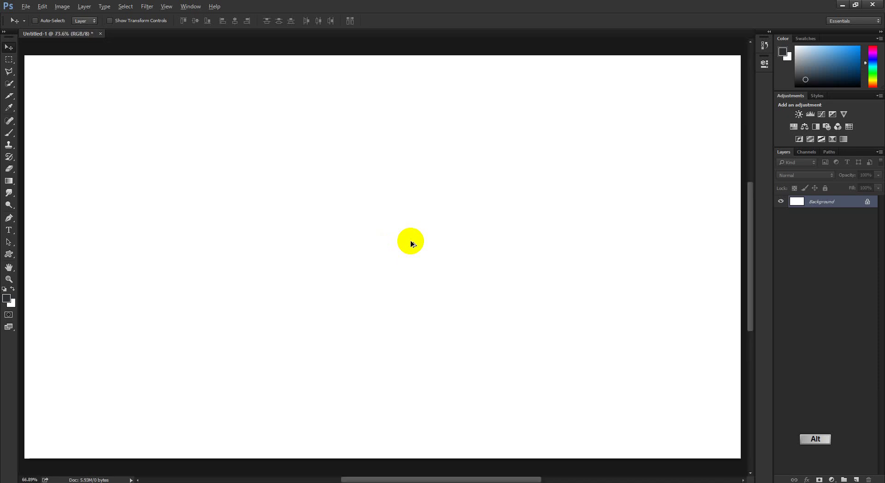
{"action": "scroll", "coordinate": [412, 244], "scroll_direction": "down", "scroll_amount": 4}
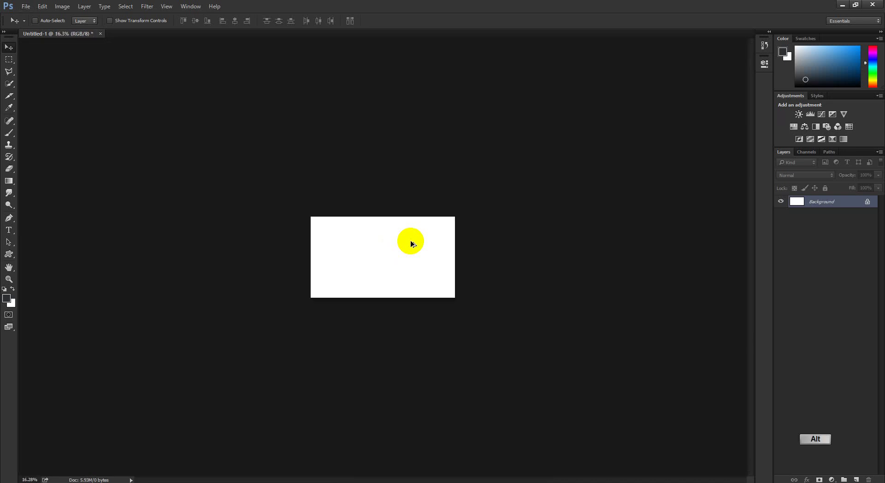
{"action": "scroll", "coordinate": [412, 243], "scroll_direction": "up", "scroll_amount": 3}
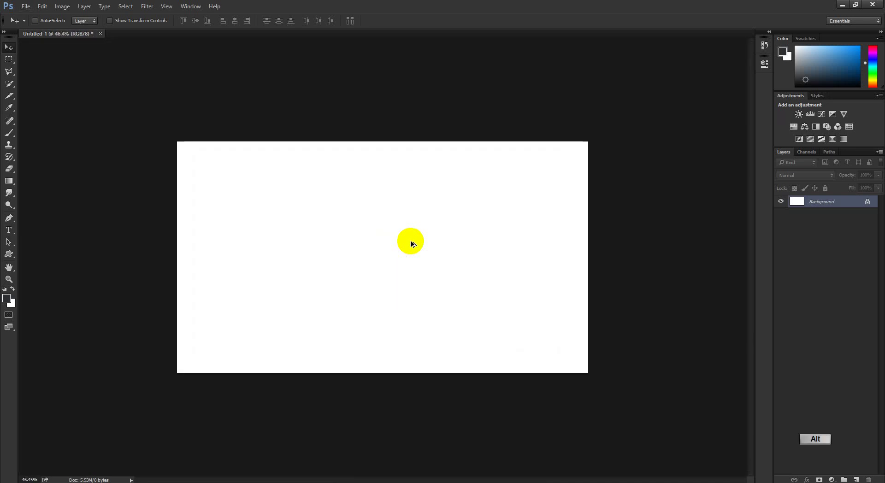
{"action": "scroll", "coordinate": [411, 243], "scroll_direction": "up", "scroll_amount": 6}
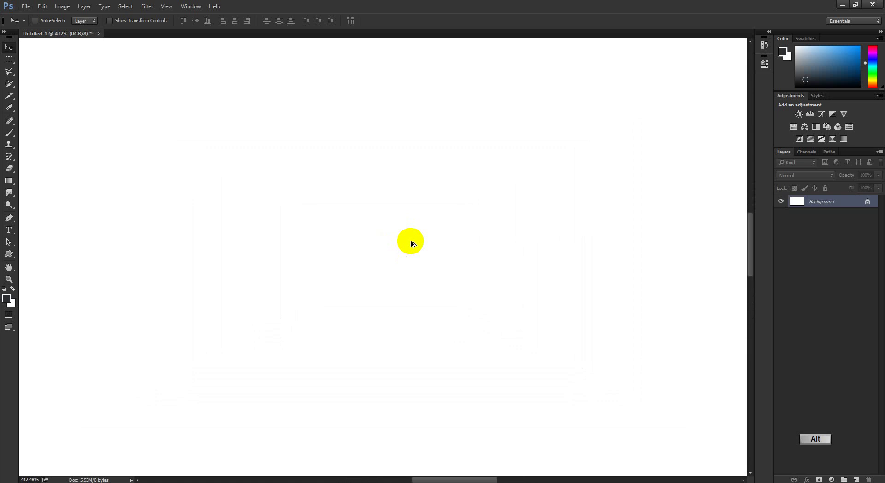
{"action": "scroll", "coordinate": [412, 243], "scroll_direction": "down", "scroll_amount": 8}
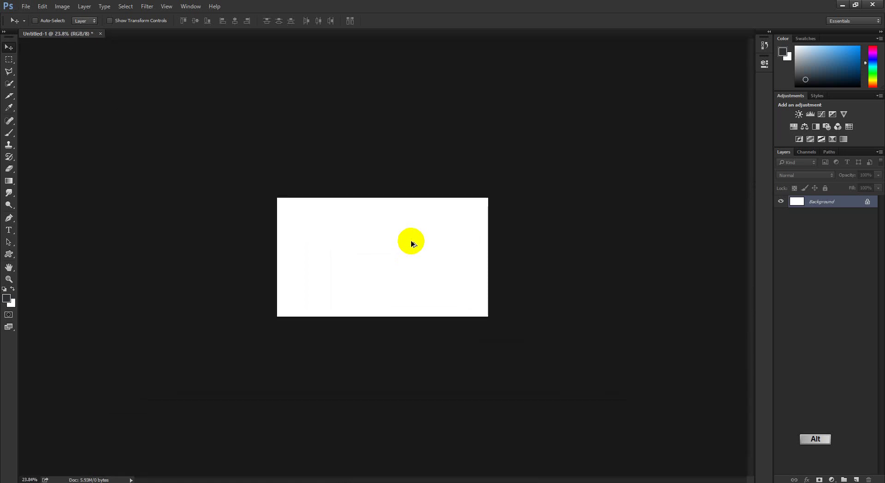
{"action": "scroll", "coordinate": [412, 241], "scroll_direction": "down", "scroll_amount": 3}
{"action": "scroll", "coordinate": [403, 252], "scroll_direction": "up", "scroll_amount": 5}
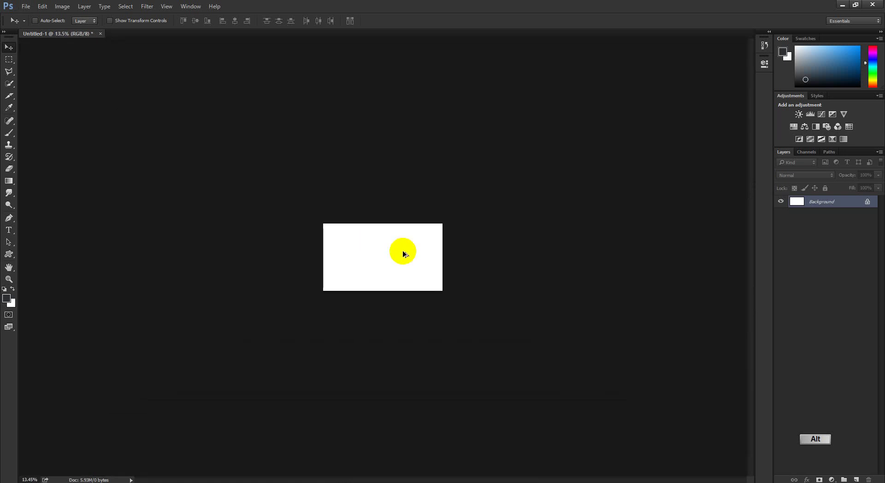
{"action": "scroll", "coordinate": [403, 251], "scroll_direction": "down", "scroll_amount": 1}
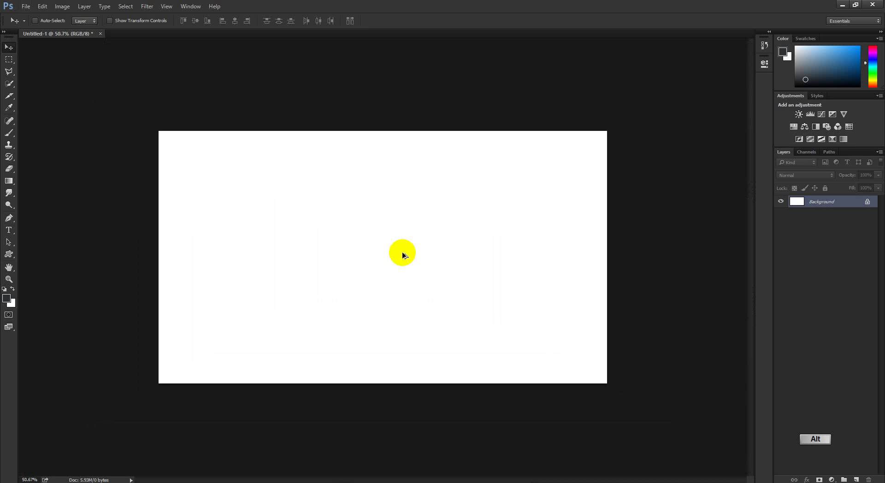
{"action": "scroll", "coordinate": [402, 252], "scroll_direction": "up", "scroll_amount": 1}
{"action": "scroll", "coordinate": [402, 253], "scroll_direction": "down", "scroll_amount": 1}
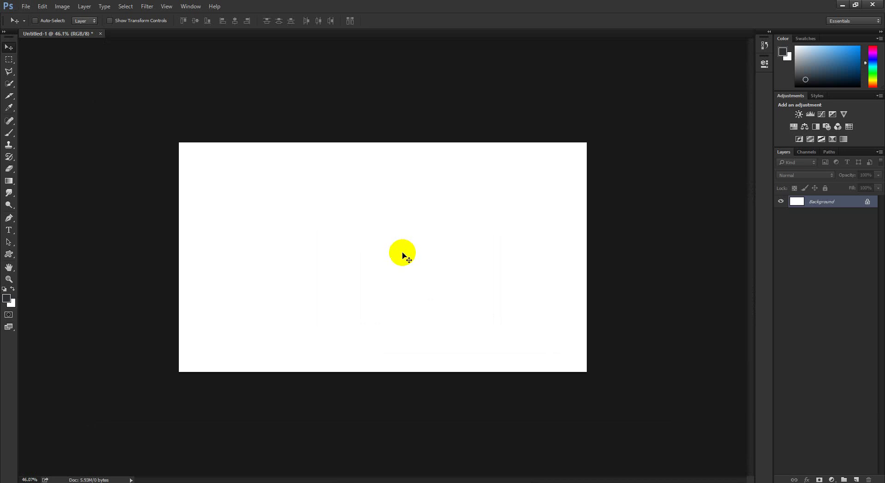
Step: Step the canvas magnification through the preset zoom levels, up to 200%, down to 25% and back to 50%
{"action": "key", "text": "ctrl"}
{"action": "key", "text": "ctrl+plus"}
{"action": "key", "text": "ctrl+plus"}
{"action": "key", "text": "ctrl+plus"}
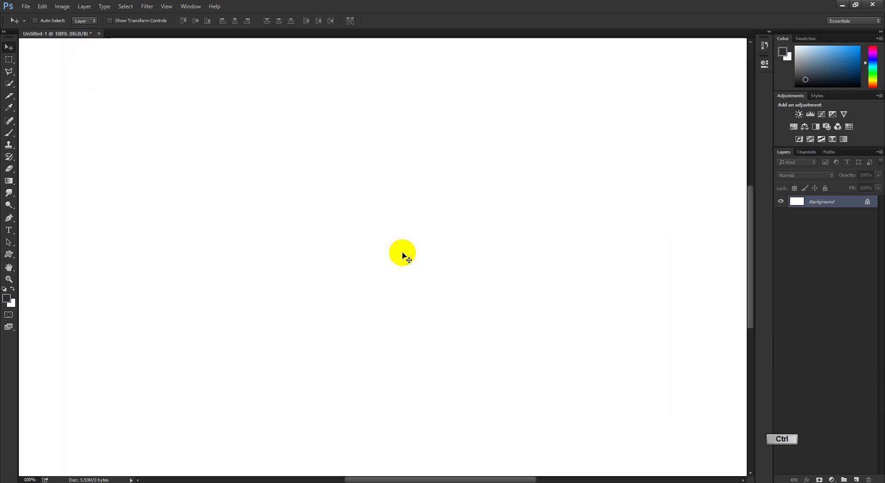
{"action": "key", "text": "ctrl+plus"}
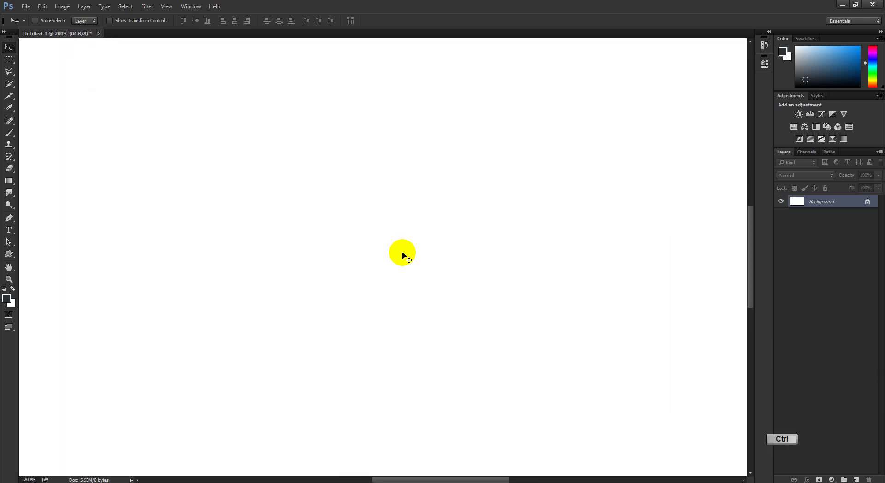
{"action": "key", "text": "ctrl+minus"}
{"action": "key", "text": "ctrl+minus"}
{"action": "key", "text": "ctrl+minus"}
{"action": "key", "text": "ctrl+minus"}
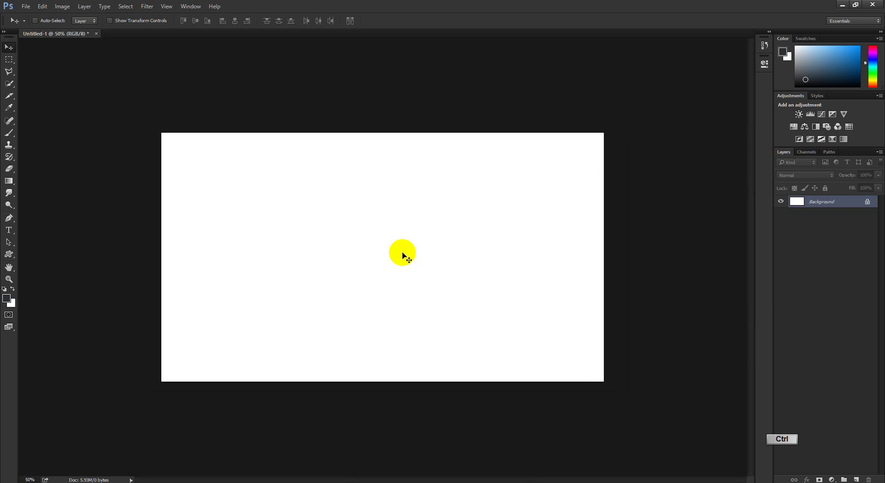
{"action": "key", "text": "ctrl+minus"}
{"action": "key", "text": "ctrl+plus"}
{"action": "key", "text": "ctrl+plus"}
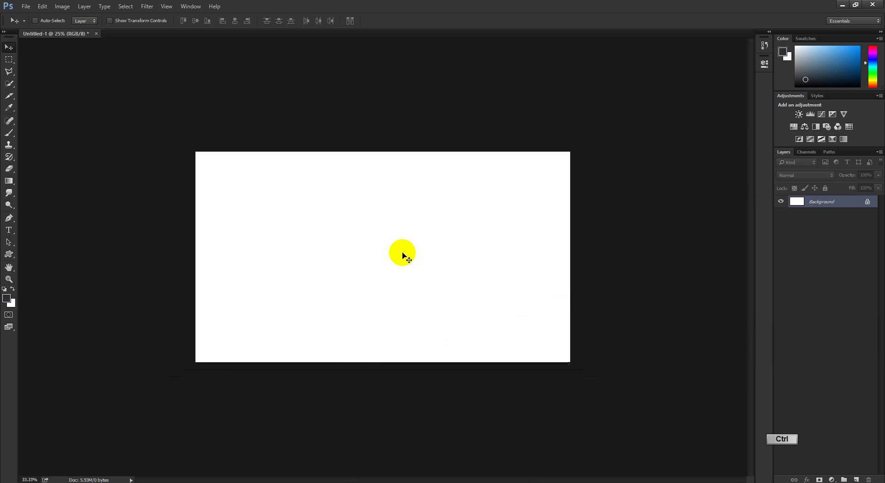
{"action": "key", "text": "ctrl+minus"}
{"action": "key", "text": "ctrl+plus"}
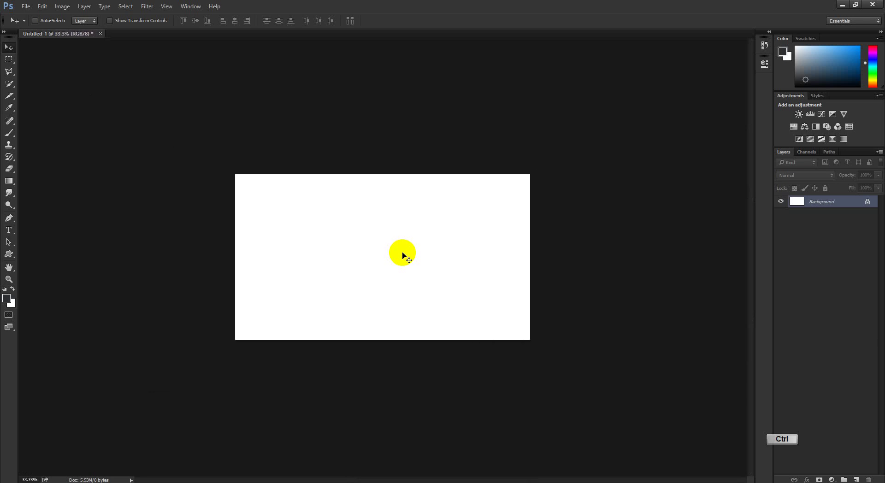
{"action": "key", "text": "ctrl+plus"}
{"action": "key", "text": "ctrl+plus"}
{"action": "key", "text": "ctrl+plus"}
{"action": "key", "text": "ctrl+minus"}
{"action": "key", "text": "ctrl+minus"}
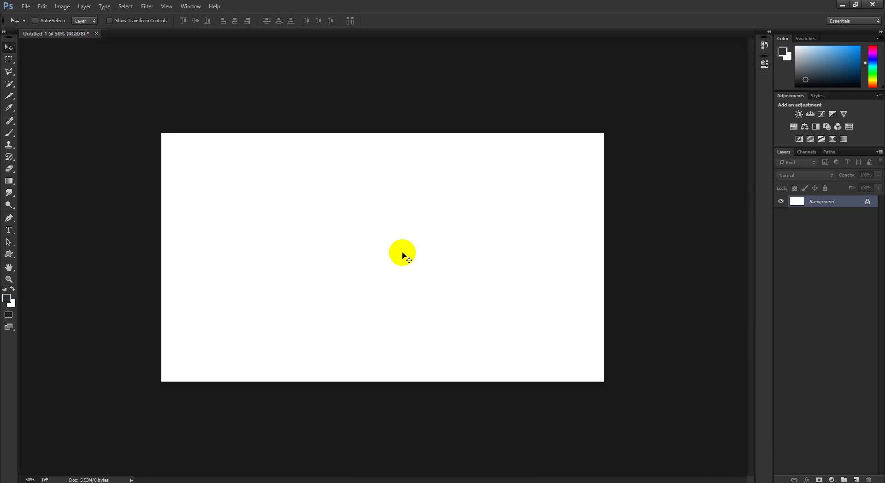
Step: Compare smooth zooming with preset zoom steps on the canvas, going up to 200% and returning to 50%
{"action": "scroll", "coordinate": [388, 245], "scroll_direction": "up", "scroll_amount": 2}
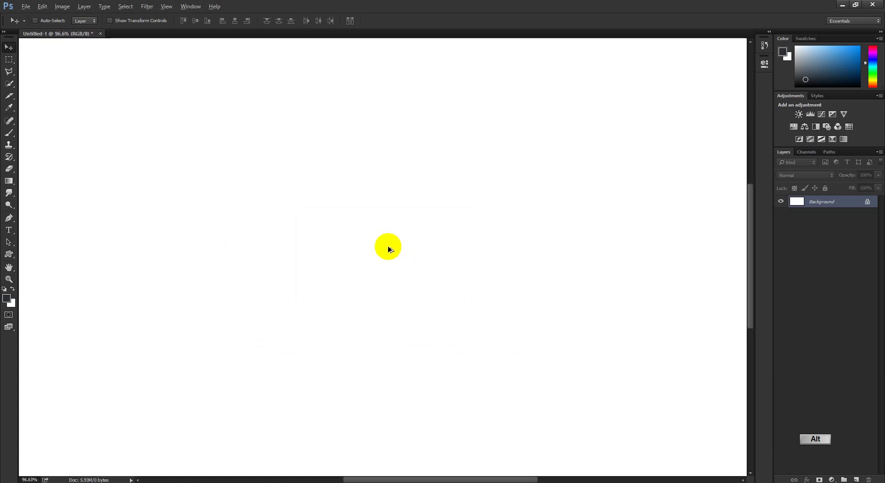
{"action": "scroll", "coordinate": [388, 245], "scroll_direction": "down", "scroll_amount": 2}
{"action": "scroll", "coordinate": [388, 245], "scroll_direction": "up", "scroll_amount": 1}
{"action": "scroll", "coordinate": [388, 245], "scroll_direction": "down", "scroll_amount": 1}
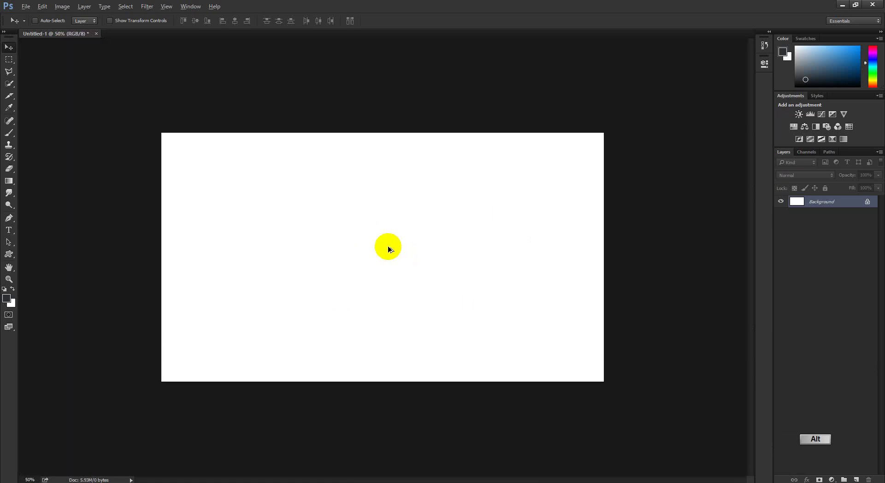
{"action": "key", "text": "ctrl+plus"}
{"action": "key", "text": "ctrl+plus"}
{"action": "key", "text": "ctrl+plus"}
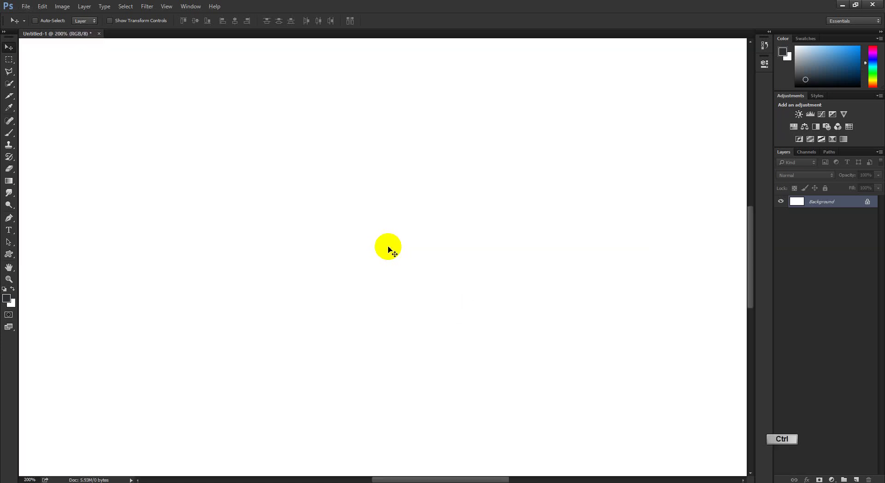
{"action": "key", "text": "ctrl+minus"}
{"action": "key", "text": "ctrl+minus"}
{"action": "key", "text": "ctrl+minus"}
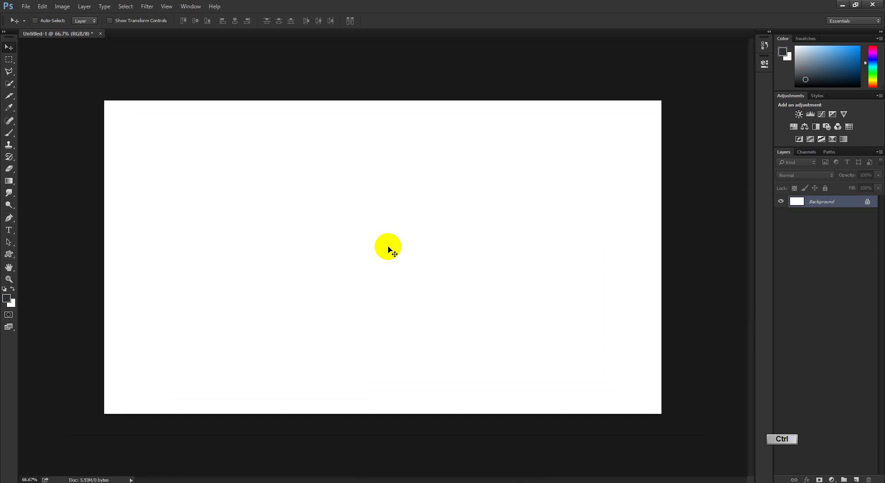
{"action": "key", "text": "ctrl+plus"}
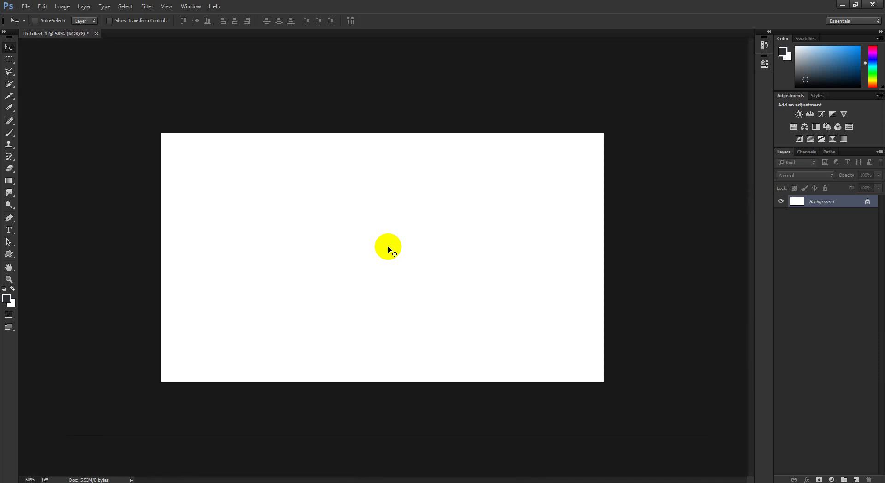
{"action": "key", "text": "ctrl"}
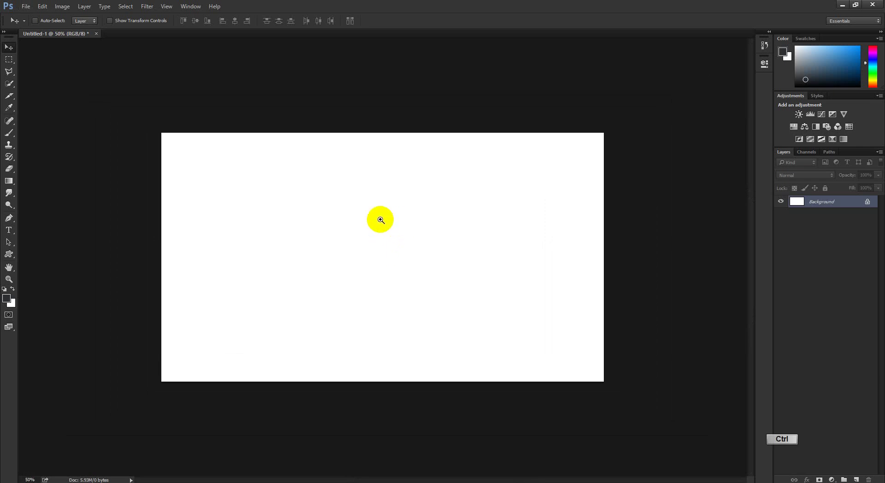
{"action": "key", "text": "ctrl+space"}
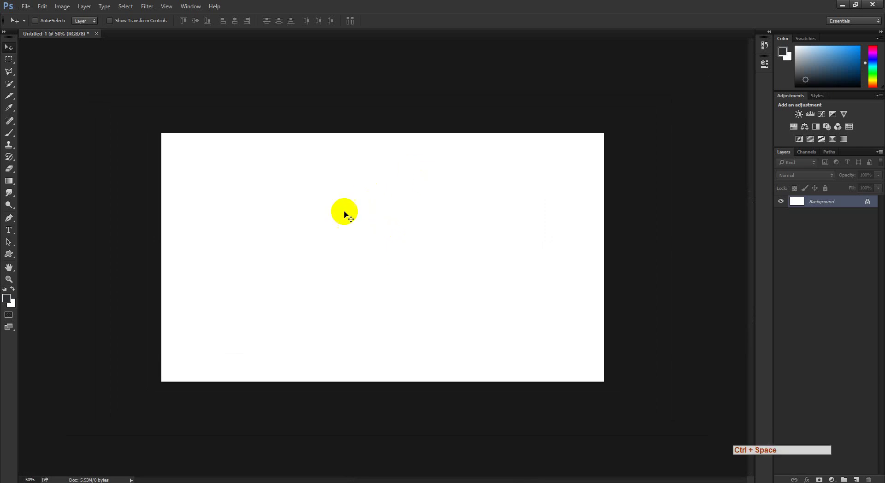
{"action": "left_click", "coordinate": [9, 47]}
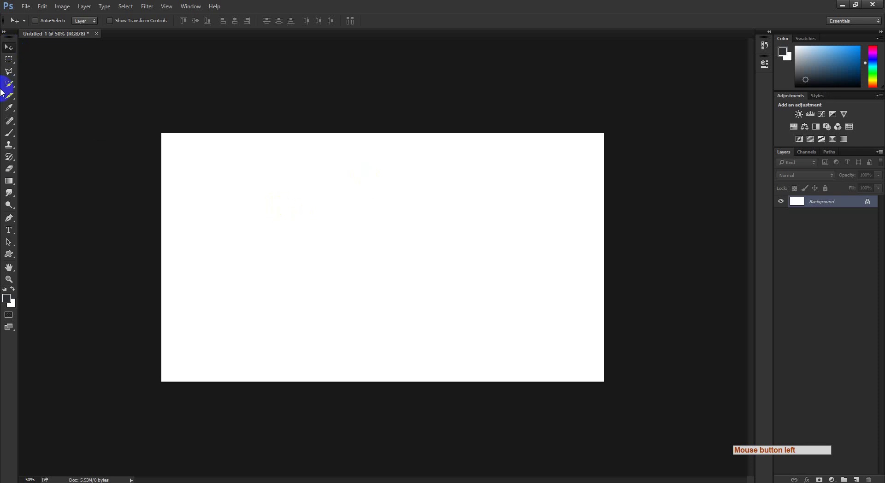
{"action": "left_click", "coordinate": [9, 59]}
{"action": "left_click", "coordinate": [9, 47]}
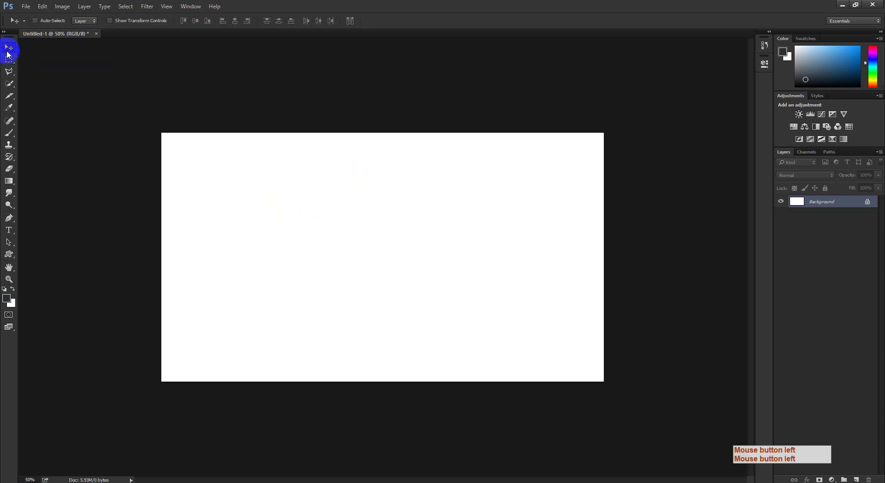
{"action": "left_click", "coordinate": [9, 48]}
{"action": "left_click", "coordinate": [9, 48]}
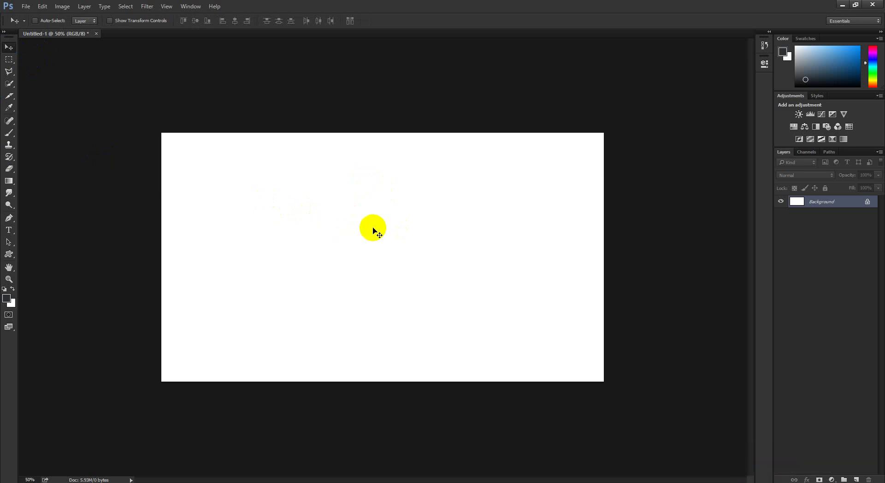
Step: Scrub-zoom on the canvas with the temporary Zoom tool, ending at about 65.6% magnification
{"action": "key", "text": "ctrl"}
{"action": "key", "text": "ctrl+space"}
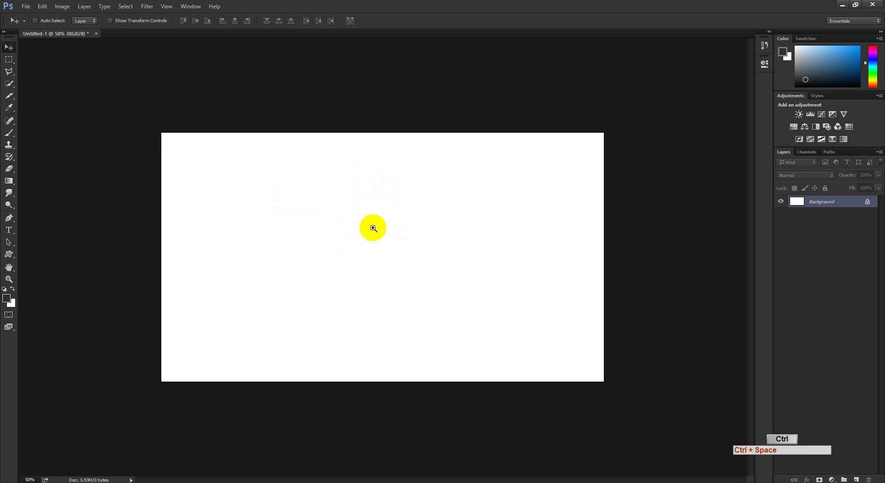
{"action": "key", "text": "ctrl+space"}
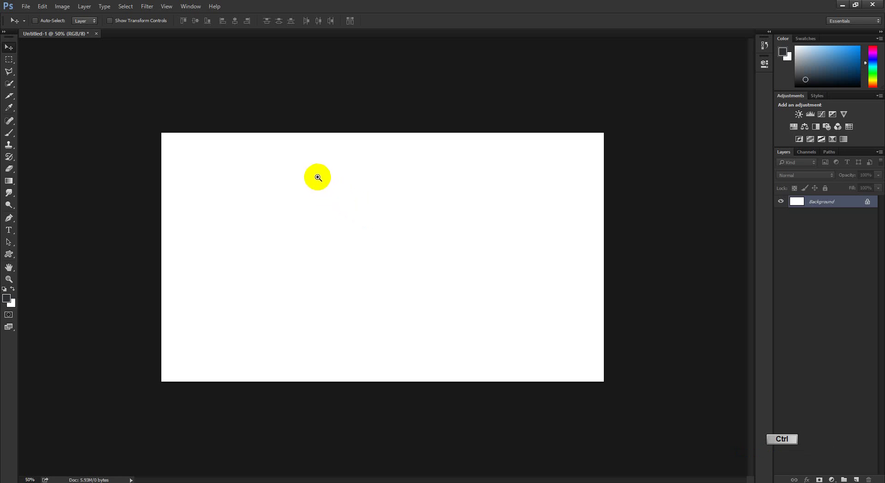
{"action": "left_click_drag", "start_coordinate": [310, 164], "coordinate": [395, 264]}
{"action": "left_click_drag", "start_coordinate": [367, 239], "coordinate": [488, 337]}
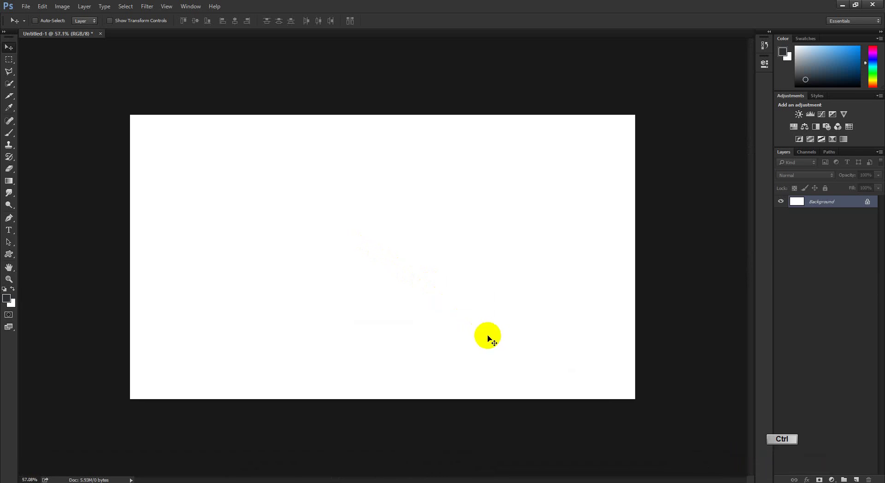
{"action": "left_click_drag", "start_coordinate": [410, 242], "coordinate": [416, 248]}
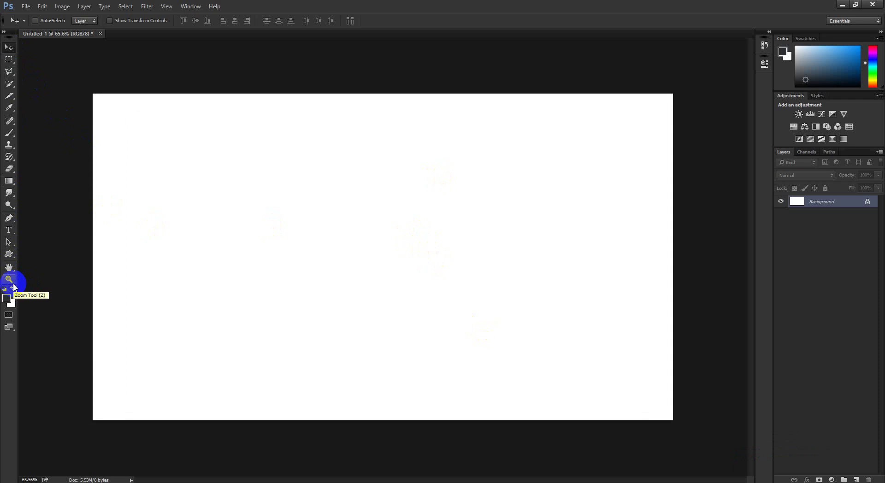
Step: Switch to Chrome to view the graphic design course module PDF and the Google Meet call, and return to Photoshop
{"action": "left_click", "coordinate": [136, 474]}
{"action": "left_click", "coordinate": [92, 442]}
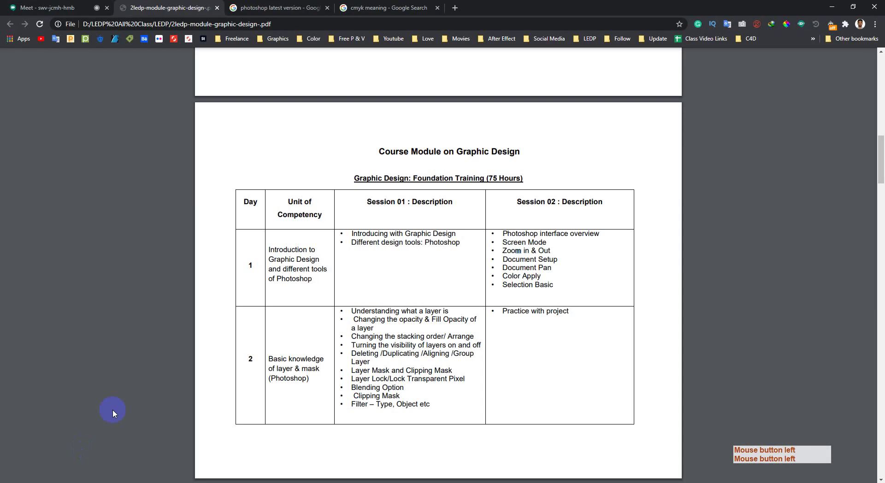
{"action": "left_click", "coordinate": [40, 6]}
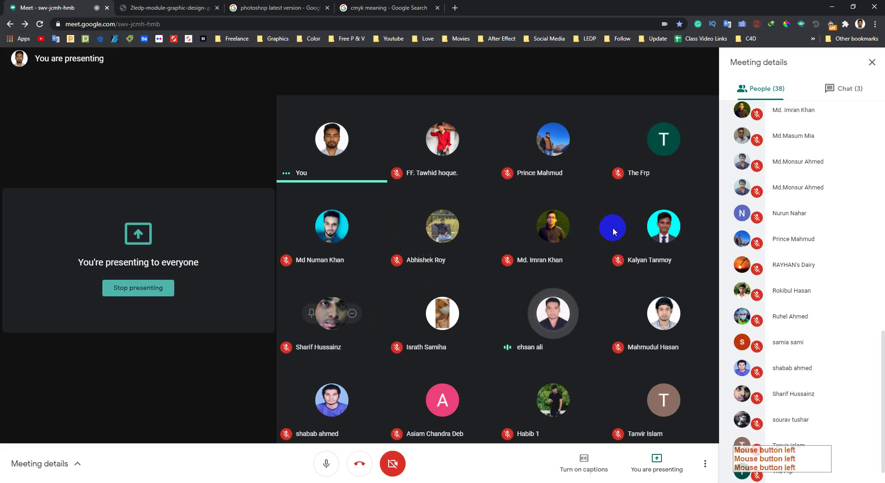
{"action": "left_click", "coordinate": [822, 13]}
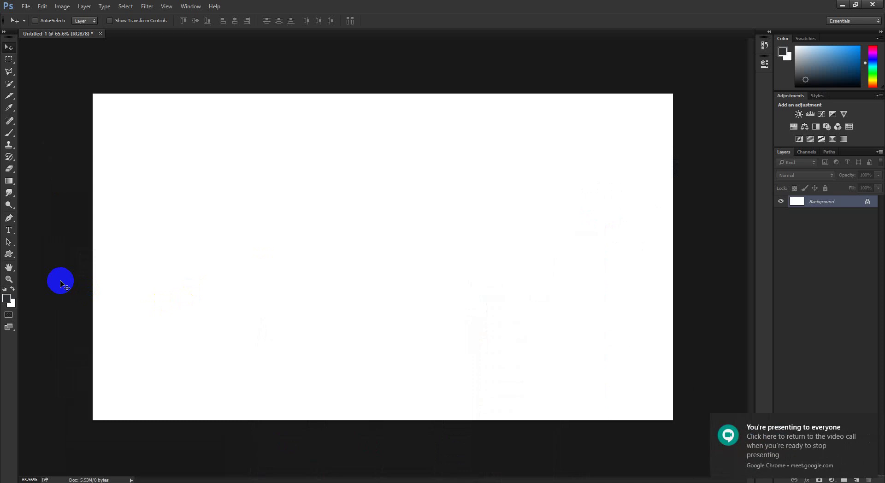
Step: Zoom in on the canvas with the Zoom tool through the preset levels up to 200%
{"action": "left_click", "coordinate": [9, 279]}
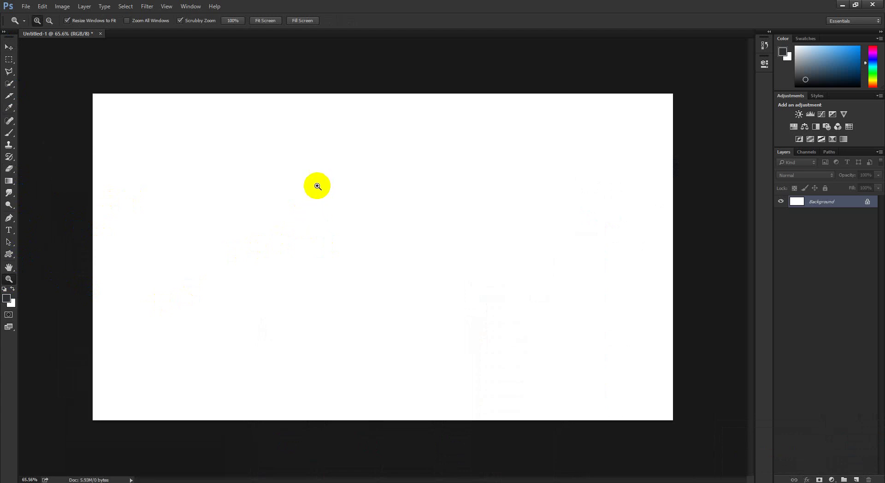
{"action": "left_click", "coordinate": [291, 183]}
{"action": "left_click", "coordinate": [269, 189]}
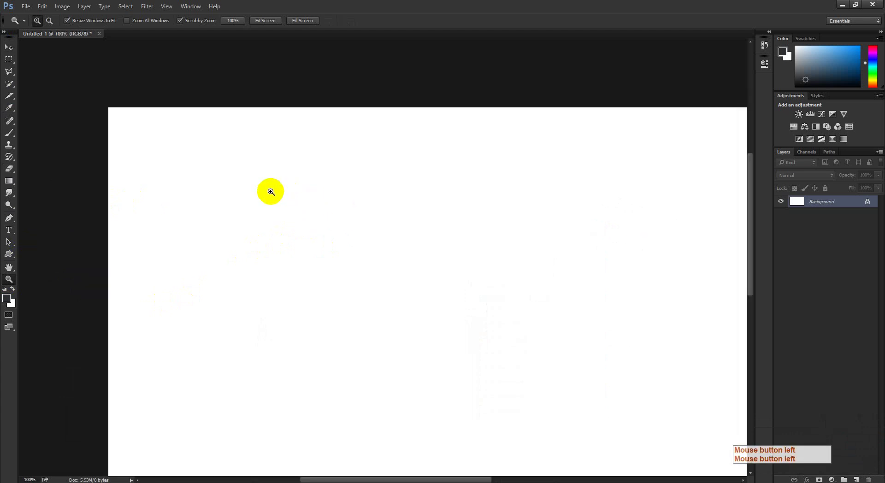
{"action": "left_click", "coordinate": [489, 260]}
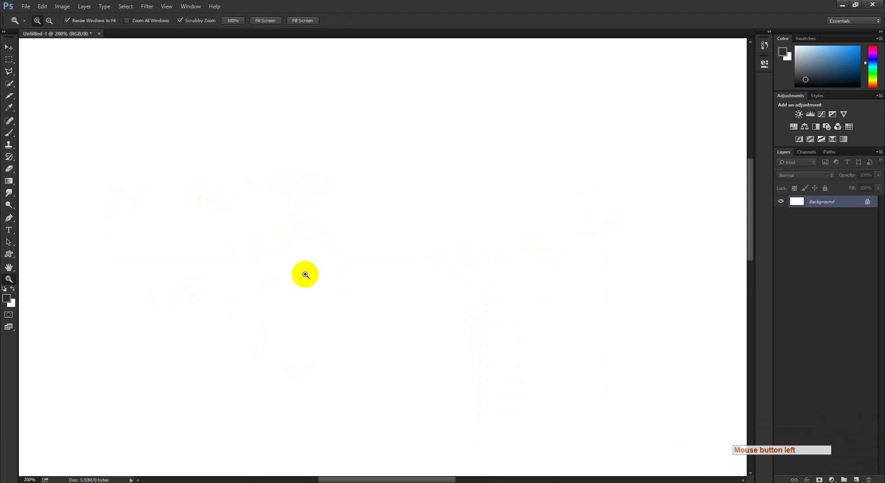
Step: Zoom the canvas out step by step to 25% with the Zoom tool's zoom-out mode
{"action": "key", "text": "alt"}
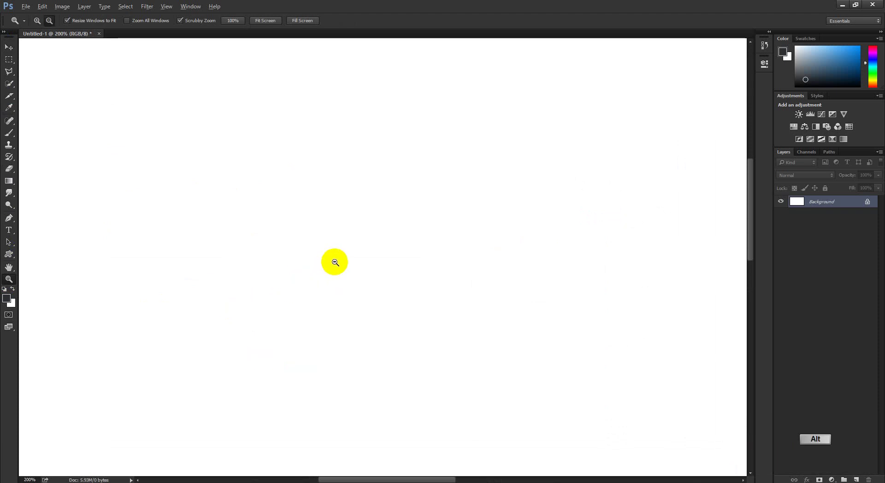
{"action": "left_click", "coordinate": [367, 256], "text": "alt"}
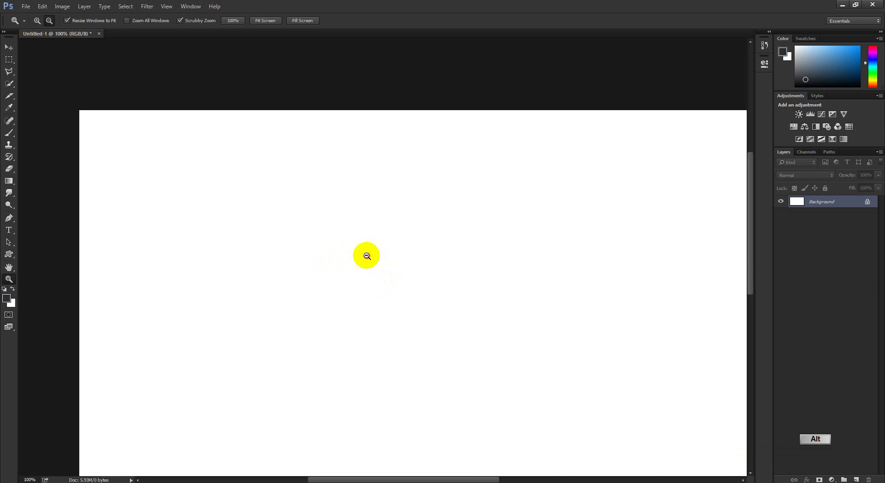
{"action": "left_click", "coordinate": [366, 256], "text": "alt"}
{"action": "left_click", "coordinate": [367, 256], "text": "alt"}
{"action": "left_click", "coordinate": [367, 256], "text": "alt"}
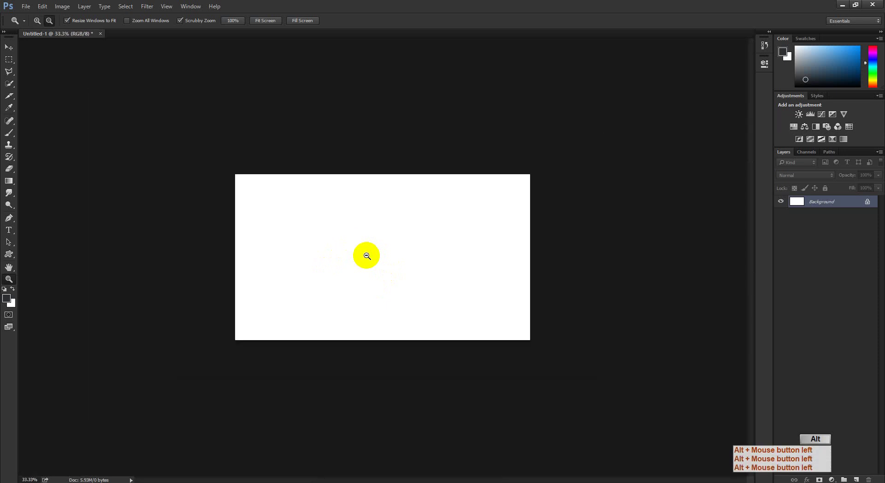
{"action": "left_click", "coordinate": [367, 256], "text": "alt"}
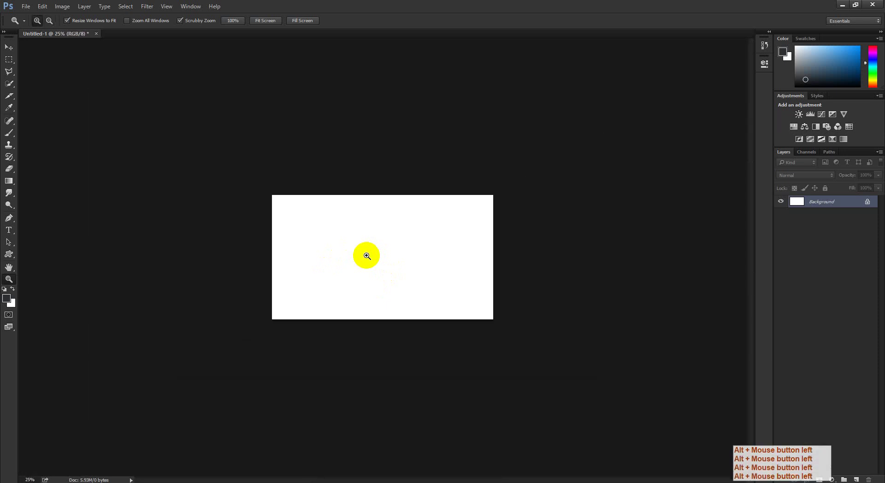
Step: Step the canvas magnification up to 66.7% and back down to 25% with the Zoom tool
{"action": "left_click", "coordinate": [367, 256]}
{"action": "left_click", "coordinate": [367, 256]}
{"action": "left_click", "coordinate": [367, 256]}
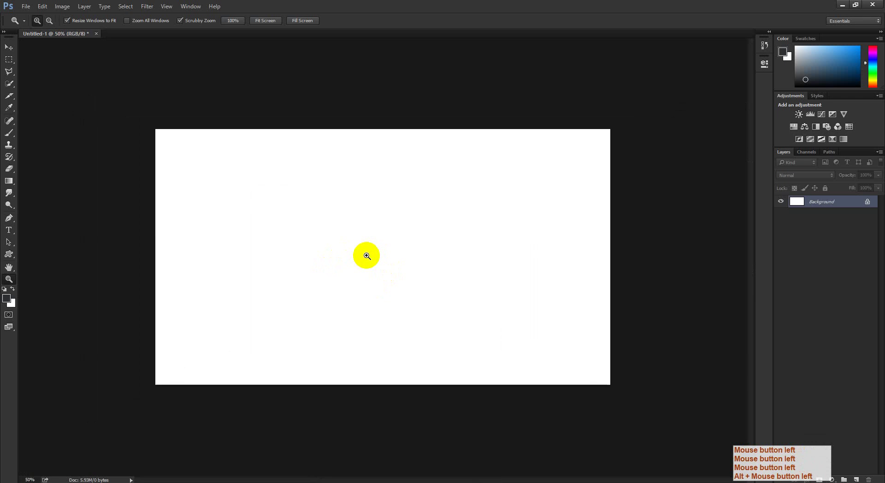
{"action": "left_click", "coordinate": [366, 256]}
{"action": "key", "text": "alt"}
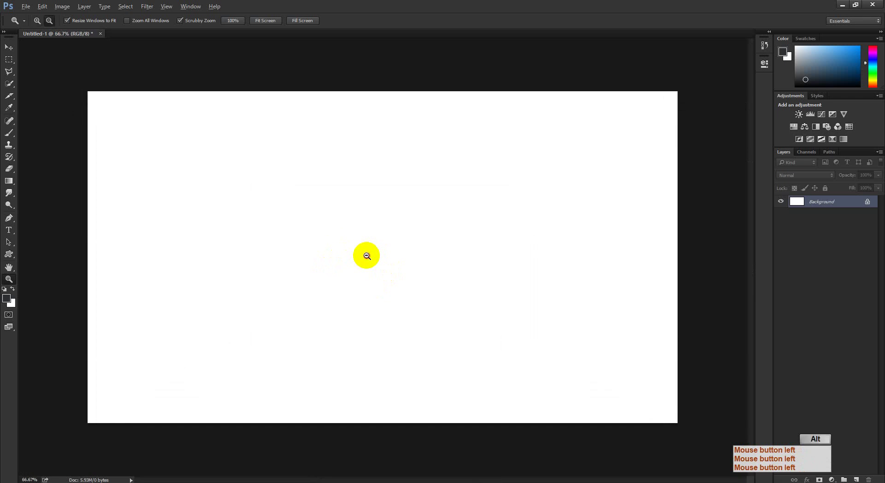
{"action": "left_click", "coordinate": [367, 256], "text": "alt"}
{"action": "left_click", "coordinate": [367, 256], "text": "alt"}
{"action": "left_click", "coordinate": [367, 256], "text": "alt"}
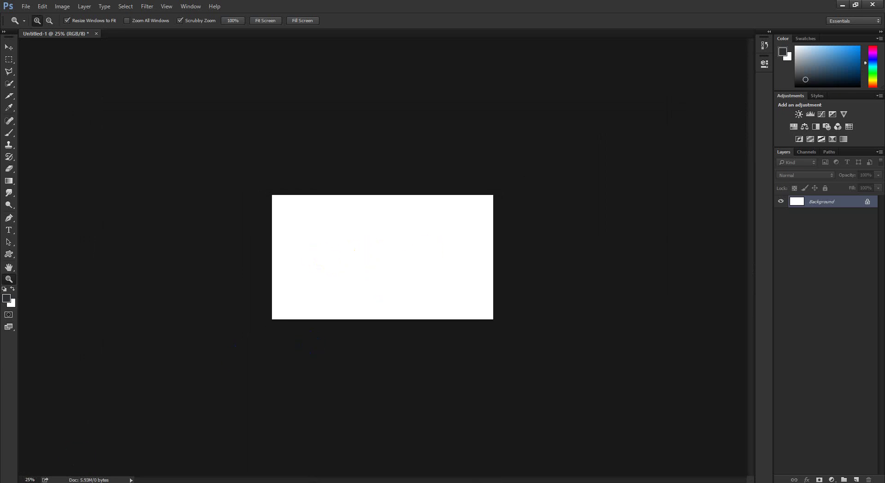
Step: Open the document's magnification percentage for editing
{"action": "left_click", "coordinate": [30, 479]}
{"action": "left_click", "coordinate": [35, 479]}
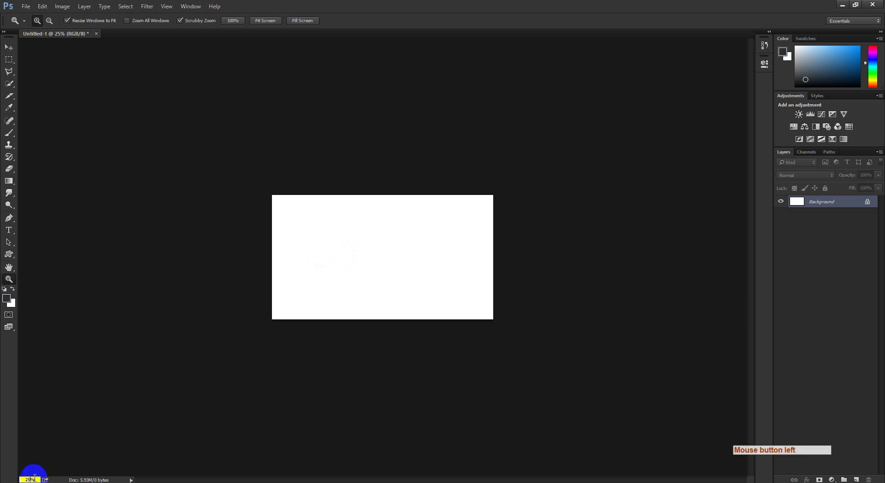
{"action": "left_click", "coordinate": [30, 479]}
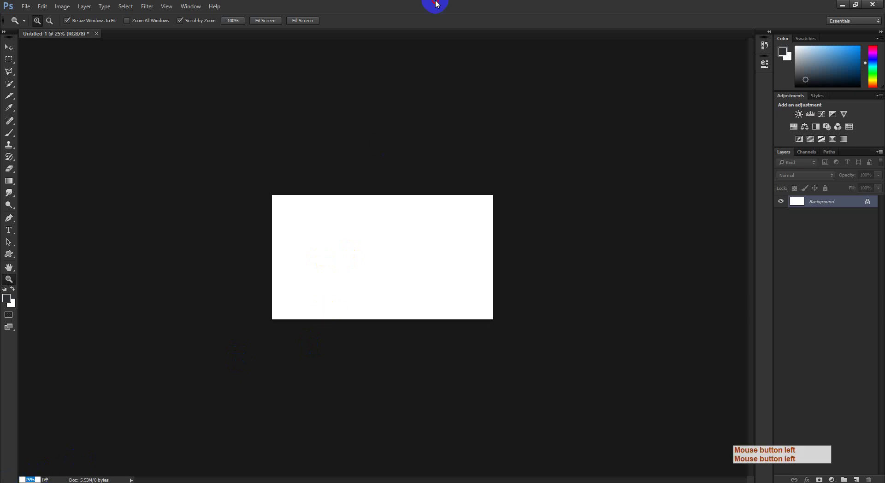
{"action": "left_click", "coordinate": [378, 255]}
{"action": "left_click", "coordinate": [26, 480]}
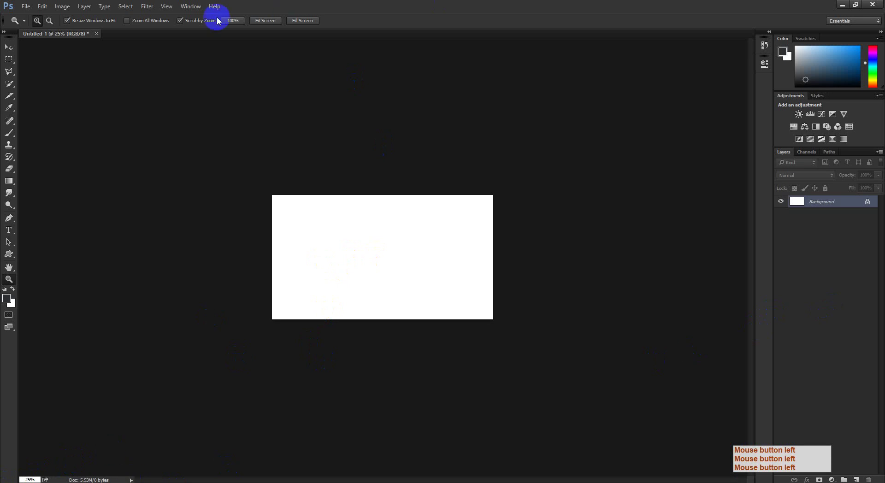
Step: Activate the Move tool and scrub-zoom the canvas with the temporary Zoom tool to about 50.7%
{"action": "left_click", "coordinate": [9, 47]}
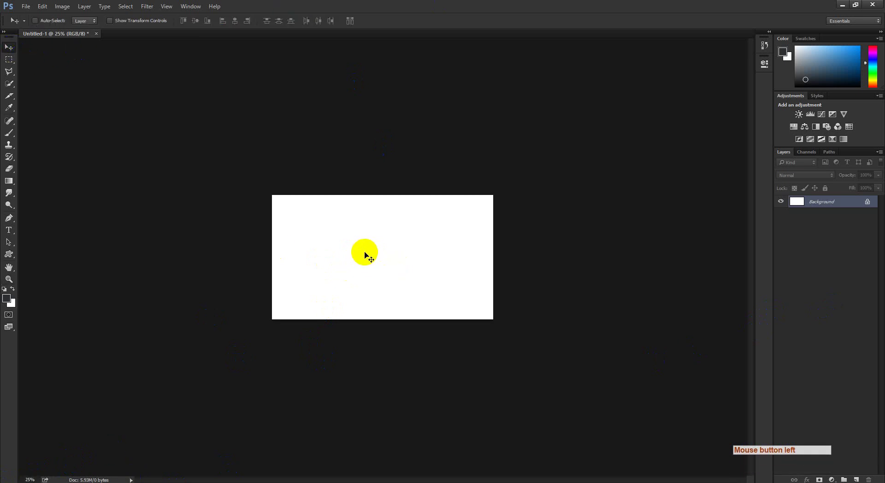
{"action": "key", "text": "ctrl+space"}
{"action": "left_click_drag", "start_coordinate": [346, 237], "coordinate": [330, 293]}
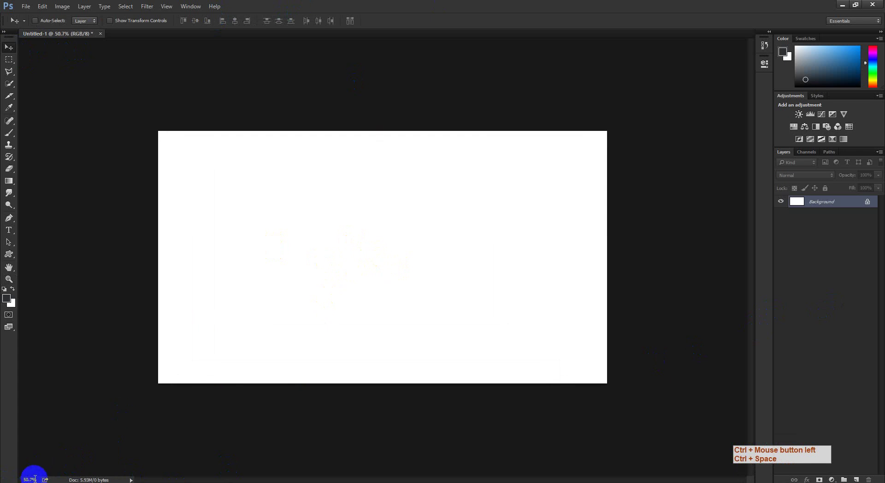
Step: Enter exact magnification values for the document, first 75% and after that 100%
{"action": "left_click_drag", "start_coordinate": [23, 479], "coordinate": [2, 480]}
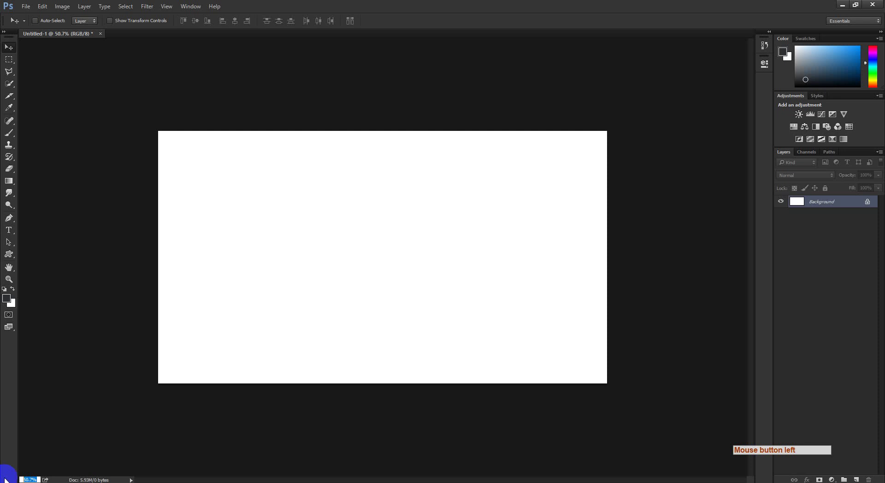
{"action": "type", "text": "75"}
{"action": "key", "text": "Return"}
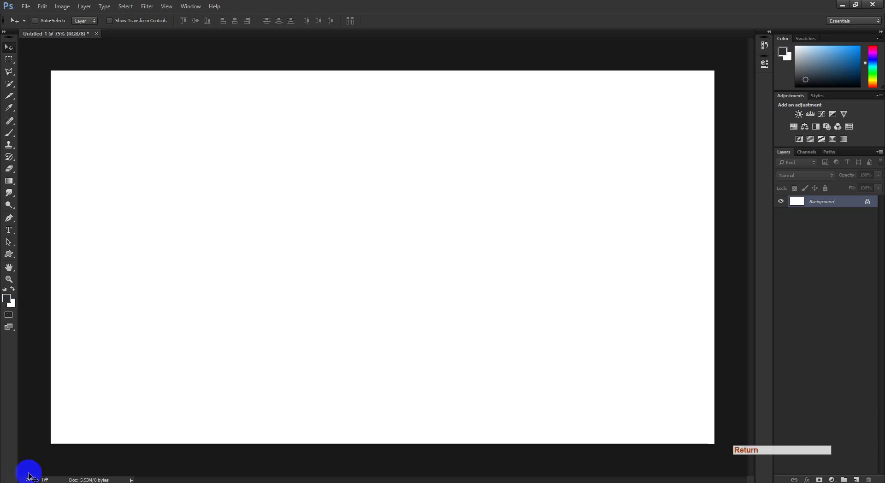
{"action": "left_click_drag", "start_coordinate": [31, 478], "coordinate": [4, 480]}
{"action": "type", "text": "100"}
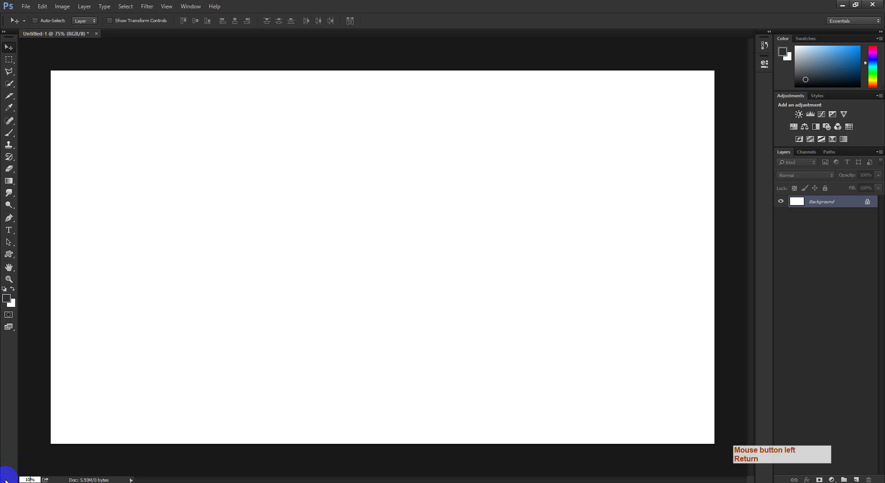
{"action": "key", "text": "Return"}
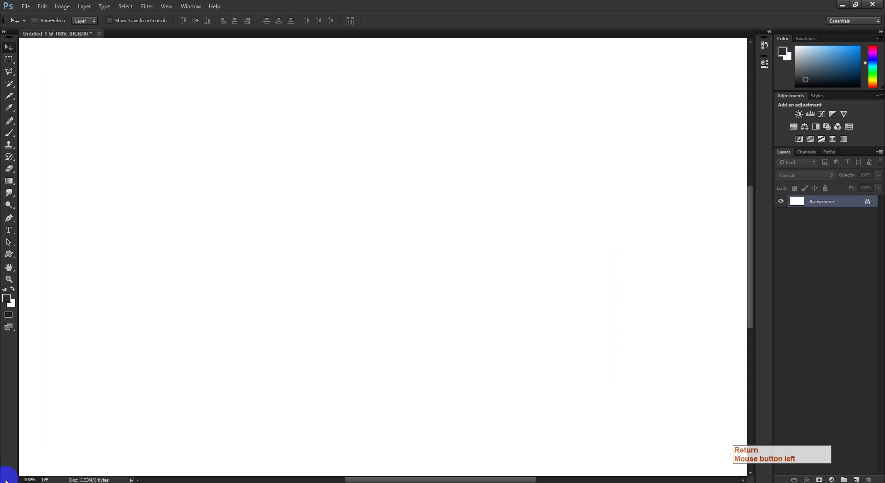
Step: Scrub-zoom the canvas out to about 35.8% and return it to the 100% view
{"action": "left_click_drag", "start_coordinate": [381, 412], "coordinate": [365, 382]}
{"action": "left_click_drag", "start_coordinate": [421, 347], "coordinate": [401, 344]}
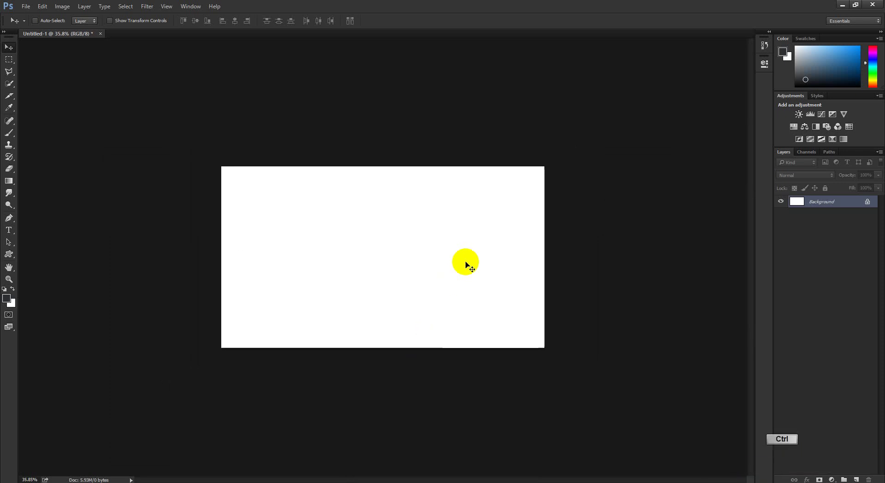
{"action": "key", "text": "ctrl+KP_1"}
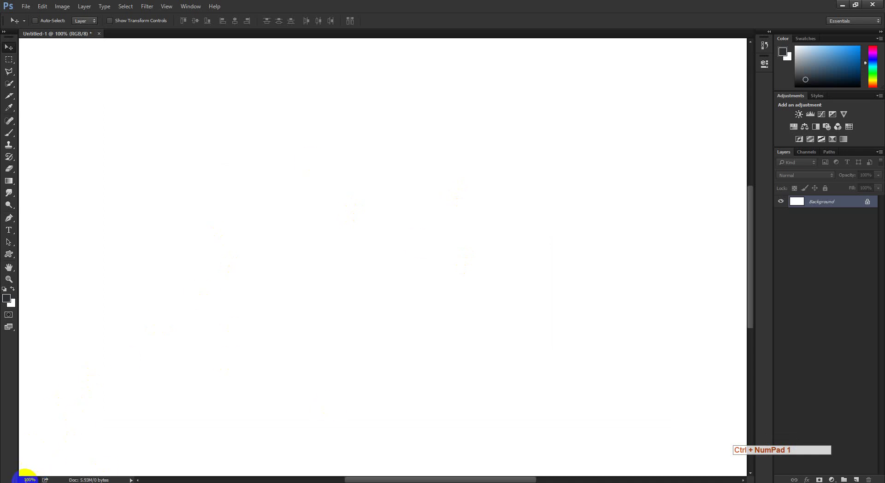
{"action": "left_click", "coordinate": [32, 479]}
{"action": "left_click", "coordinate": [256, 355]}
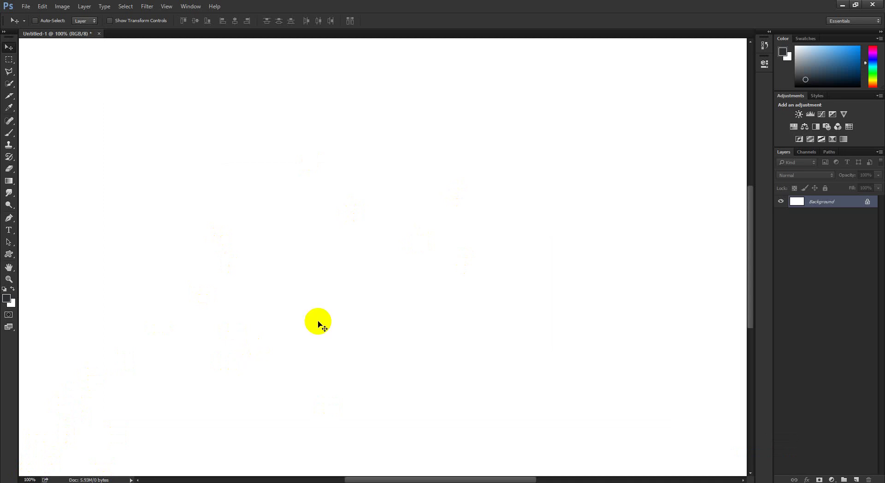
Step: Compare the fit-on-screen and 100% views, scrub-zooming out in between and ending at about 46% magnification
{"action": "key", "text": "ctrl+KP_0"}
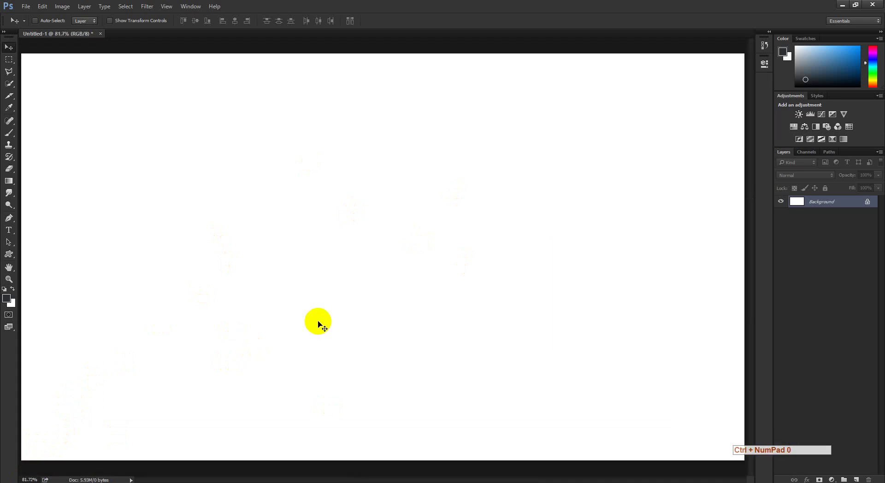
{"action": "left_click_drag", "start_coordinate": [475, 220], "coordinate": [447, 227]}
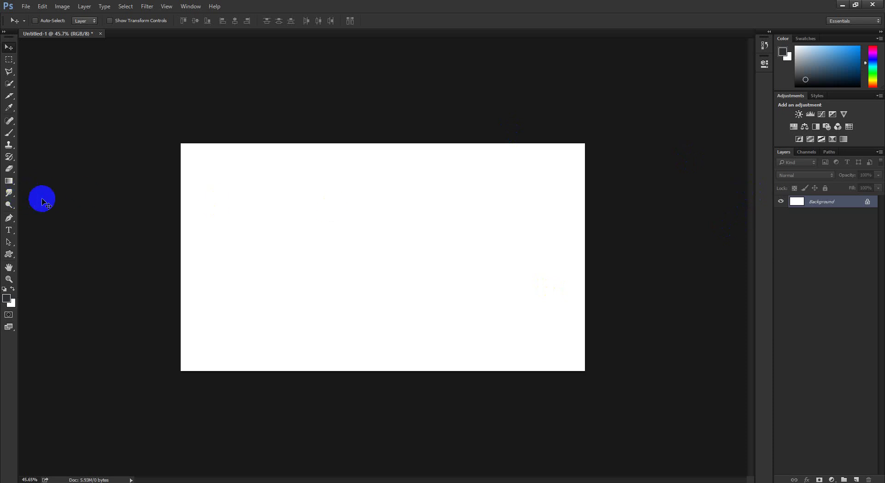
{"action": "key", "text": "ctrl+KP_0"}
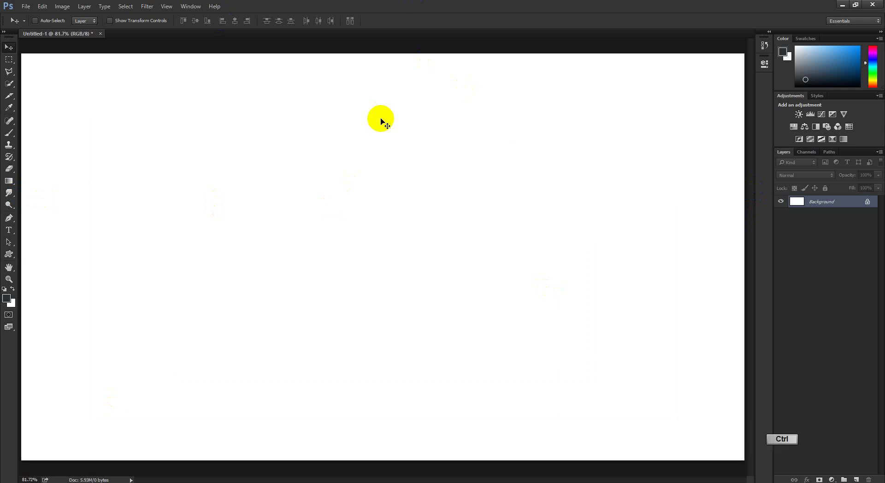
{"action": "key", "text": "ctrl+KP_1"}
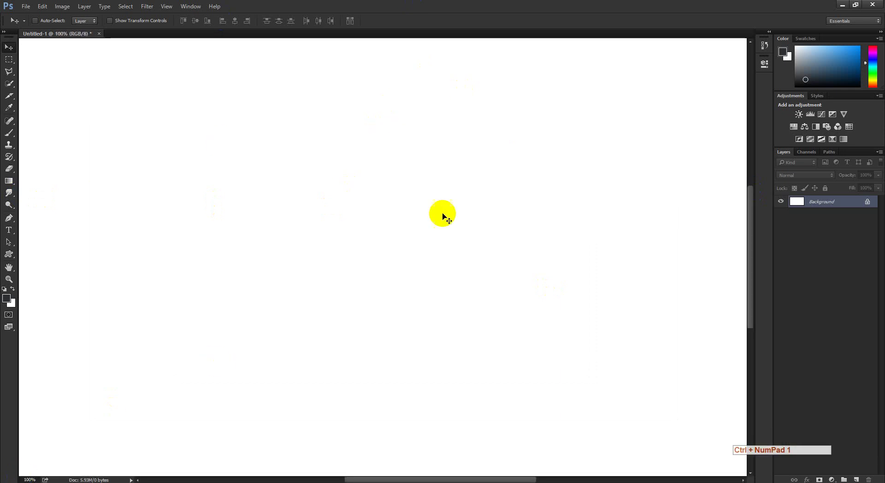
{"action": "key", "text": "ctrl+space"}
{"action": "left_click_drag", "start_coordinate": [472, 229], "coordinate": [450, 242]}
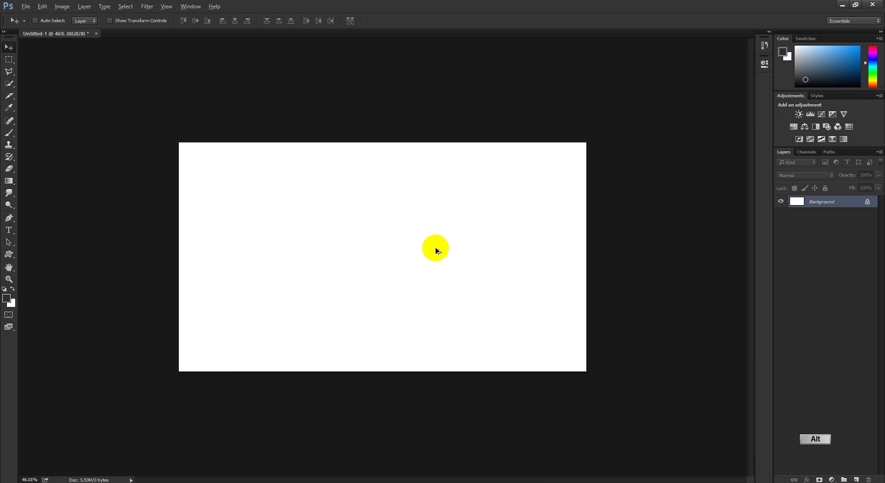
Step: Zoom the canvas smoothly in and out several times, ending at about 50.6% magnification
{"action": "scroll", "coordinate": [435, 247], "scroll_direction": "up", "scroll_amount": 3}
{"action": "scroll", "coordinate": [435, 244], "scroll_direction": "down", "scroll_amount": 3}
{"action": "scroll", "coordinate": [435, 240], "scroll_direction": "up", "scroll_amount": 3}
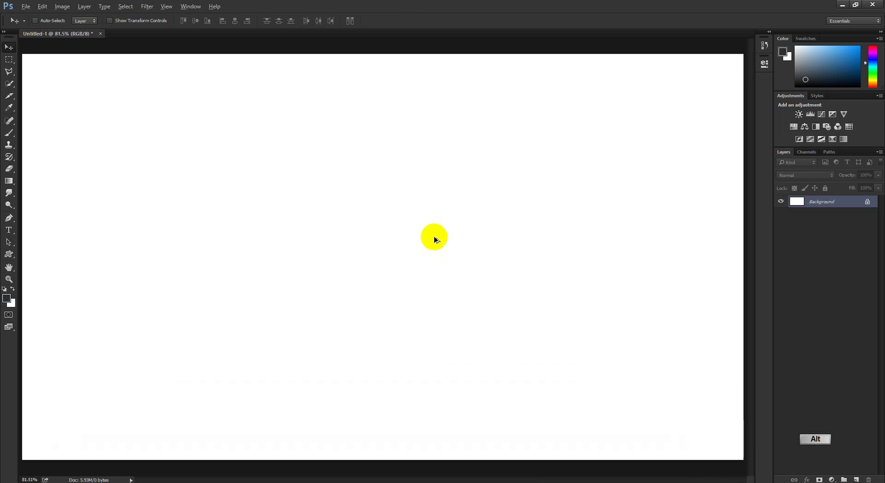
{"action": "scroll", "coordinate": [434, 238], "scroll_direction": "down", "scroll_amount": 3}
{"action": "scroll", "coordinate": [435, 237], "scroll_direction": "up", "scroll_amount": 2}
{"action": "scroll", "coordinate": [434, 237], "scroll_direction": "down", "scroll_amount": 2}
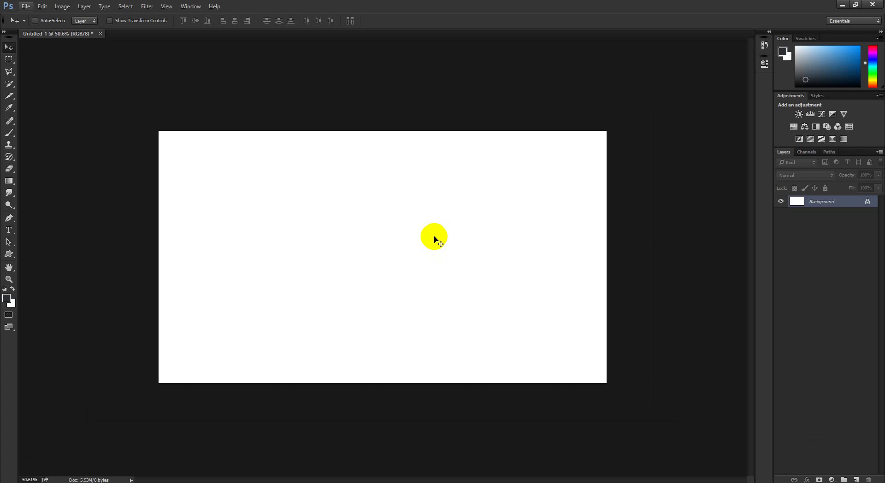
Step: Step the magnification repeatedly up and down through the preset levels, going down to 33.3% and ending at 66.7%
{"action": "key", "text": "ctrl+plus"}
{"action": "key", "text": "ctrl+plus"}
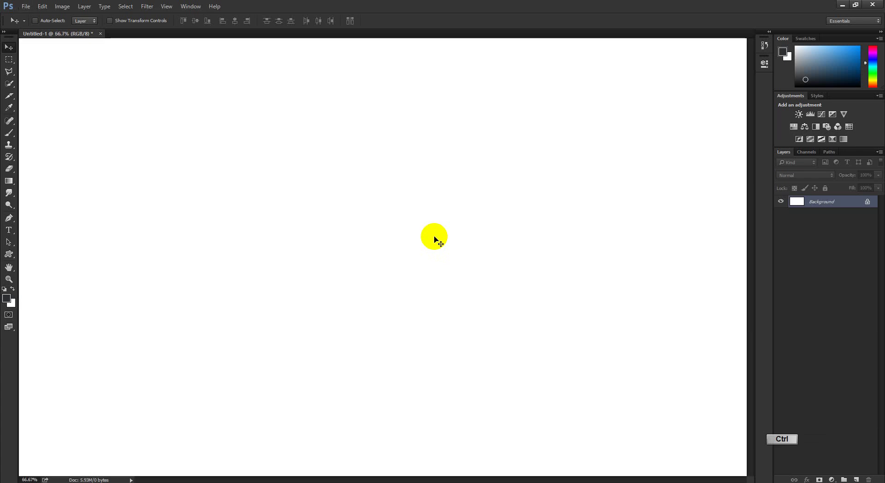
{"action": "key", "text": "ctrl+minus"}
{"action": "key", "text": "ctrl+minus"}
{"action": "key", "text": "ctrl+minus"}
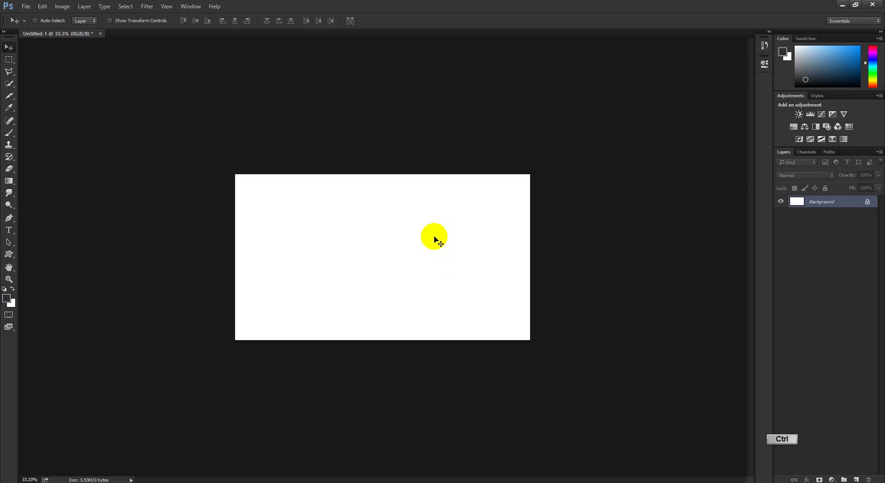
{"action": "key", "text": "ctrl+plus"}
{"action": "key", "text": "ctrl+plus"}
{"action": "key", "text": "ctrl+minus"}
{"action": "key", "text": "ctrl+minus"}
{"action": "key", "text": "ctrl+plus"}
{"action": "key", "text": "ctrl+plus"}
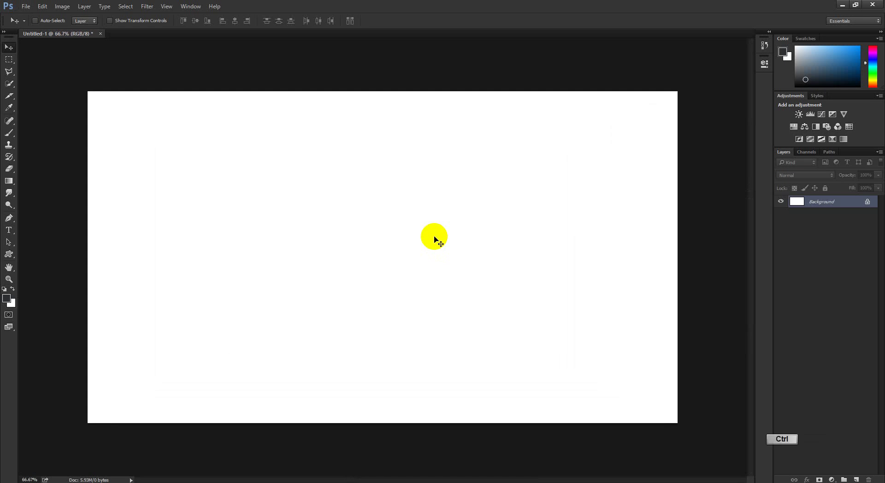
Step: Scrub-zoom the canvas with the temporary Zoom tool, ending at about 47.3% magnification
{"action": "key", "text": "ctrl+space"}
{"action": "left_click_drag", "start_coordinate": [343, 203], "coordinate": [446, 327]}
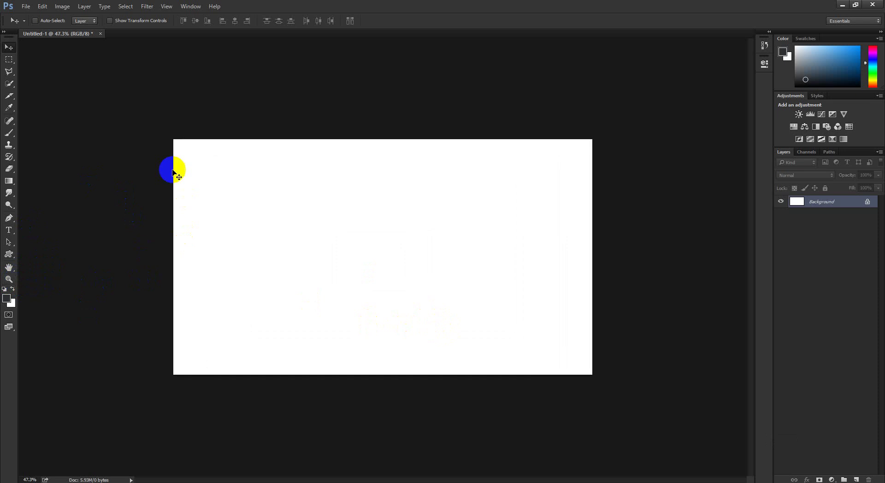
Step: Activate the Zoom tool and switch to the Google Meet call in Chrome
{"action": "left_click", "coordinate": [9, 279]}
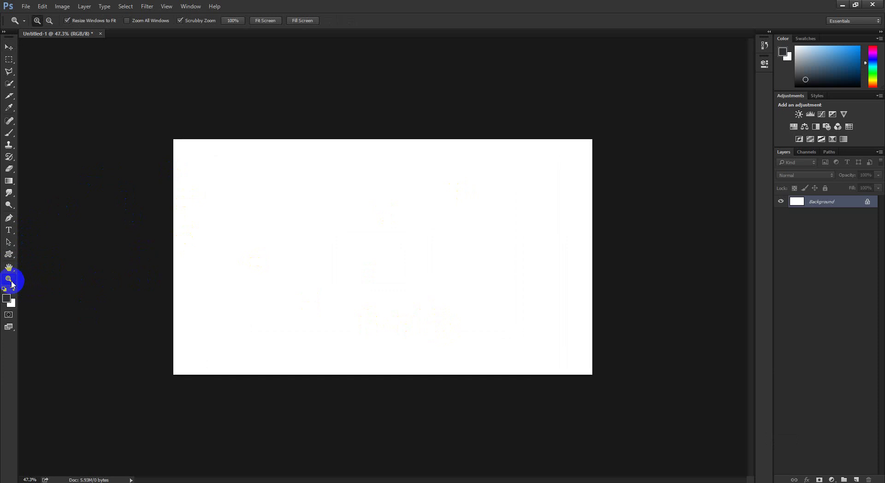
{"action": "left_click", "coordinate": [109, 465]}
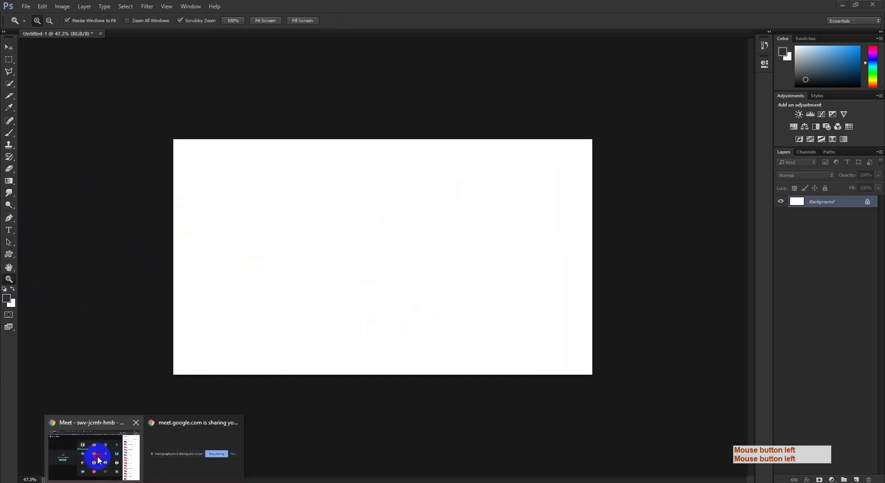
Step: Check the participants in the Google Meet call in Chrome and return to Photoshop
{"action": "left_click", "coordinate": [81, 445]}
{"action": "left_click", "coordinate": [519, 348]}
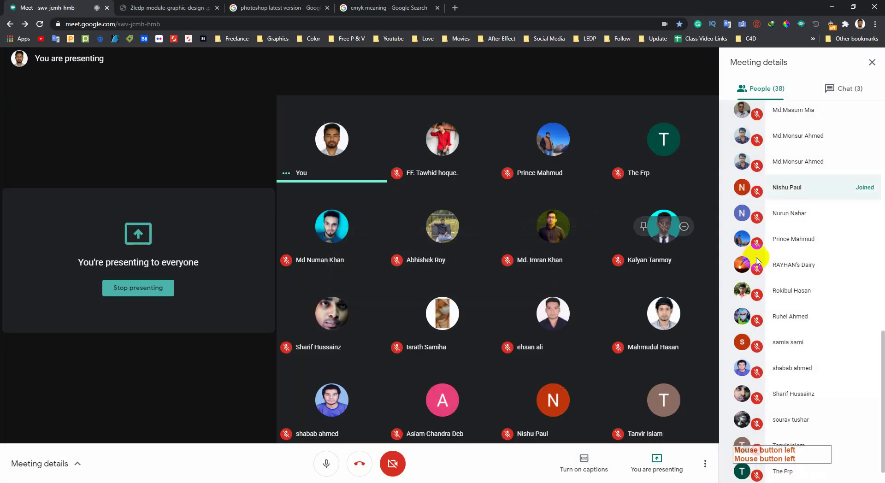
{"action": "left_click", "coordinate": [832, 7]}
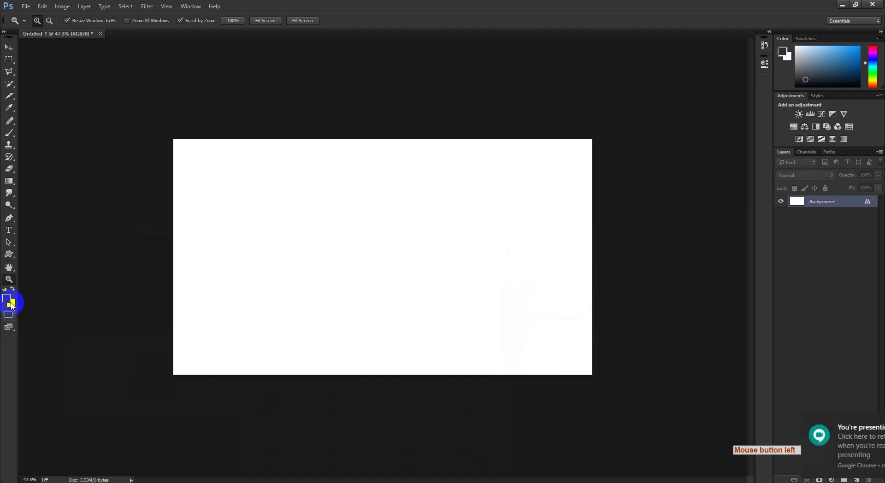
Step: Zoom the canvas in to 200% and back out to 25% in preset steps with the Zoom tool
{"action": "left_click", "coordinate": [389, 257]}
{"action": "left_click", "coordinate": [389, 257]}
{"action": "left_click", "coordinate": [390, 257]}
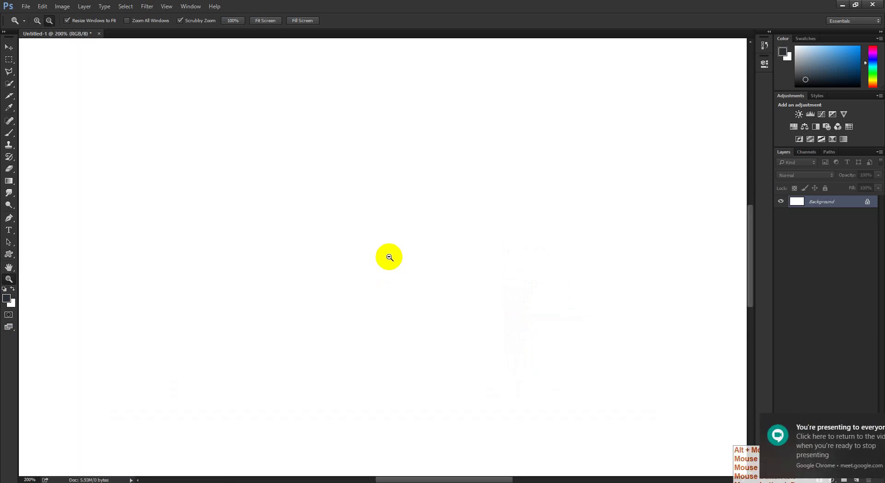
{"action": "left_click", "coordinate": [390, 257], "text": "alt"}
{"action": "left_click", "coordinate": [390, 257], "text": "alt"}
{"action": "left_click", "coordinate": [389, 258], "text": "alt"}
{"action": "left_click", "coordinate": [389, 257], "text": "alt"}
{"action": "left_click", "coordinate": [390, 257], "text": "alt"}
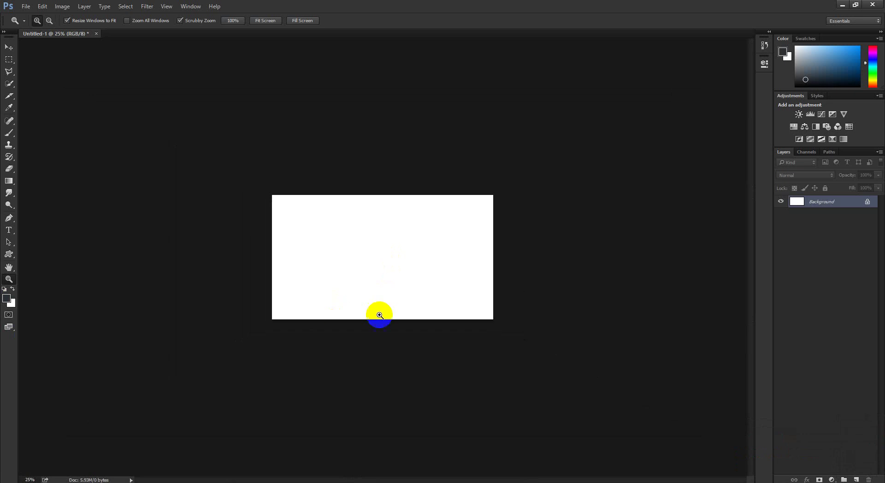
Step: Switch to the Google Meet call, look through the participants list, and return to Photoshop
{"action": "left_click", "coordinate": [113, 482]}
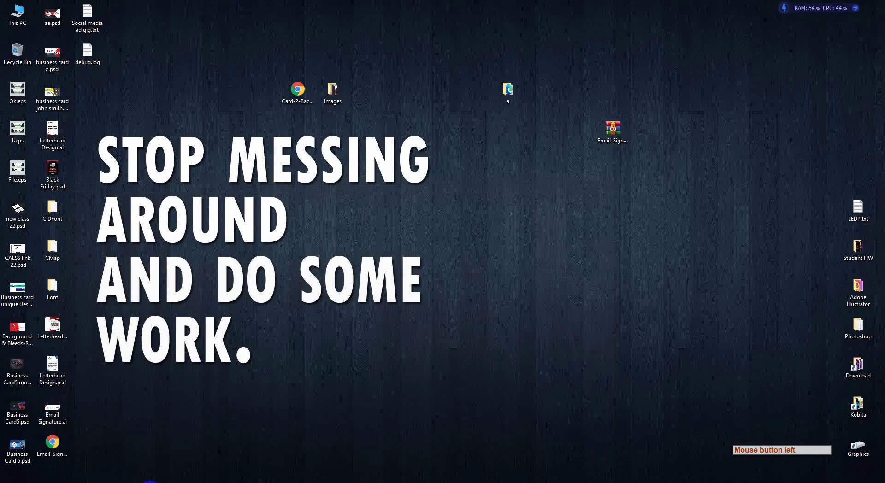
{"action": "left_click", "coordinate": [148, 482]}
{"action": "left_click", "coordinate": [92, 465]}
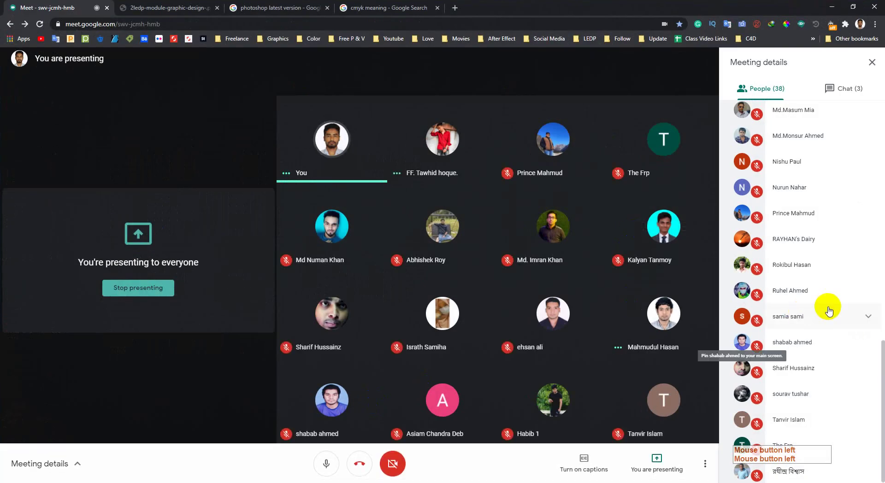
{"action": "scroll", "coordinate": [774, 305], "scroll_direction": "up", "scroll_amount": 3}
{"action": "left_click", "coordinate": [829, 6]}
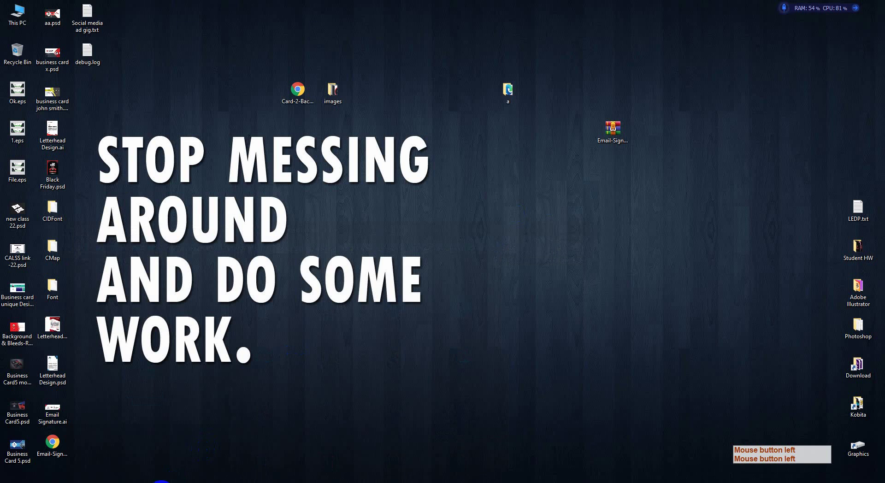
{"action": "left_click", "coordinate": [148, 480]}
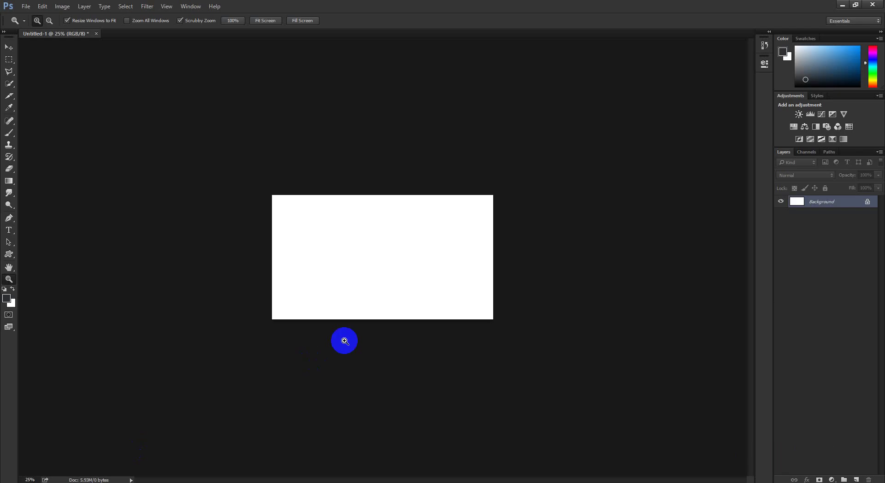
Step: View the document at 100%, fit it on screen, and scrub-zoom out to about 61.1%
{"action": "key", "text": "ctrl+KP_1"}
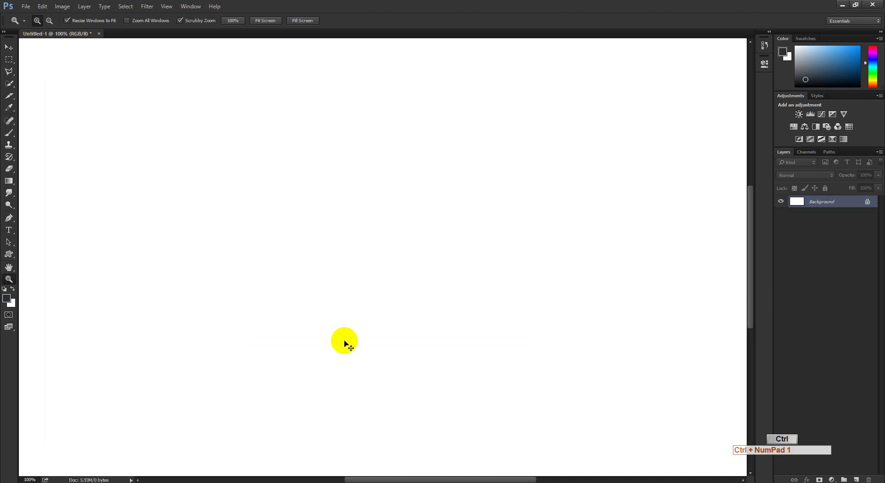
{"action": "key", "text": "ctrl+KP_0"}
{"action": "left_click_drag", "start_coordinate": [480, 298], "coordinate": [457, 241]}
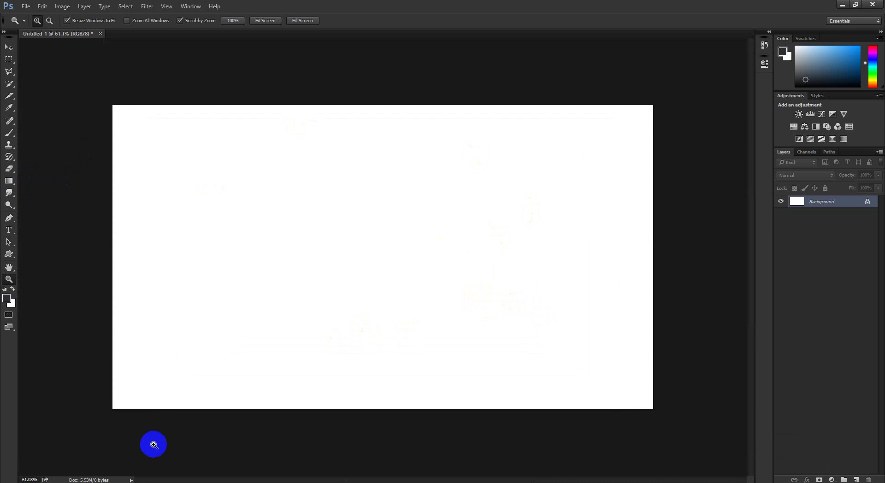
Step: Review the Meet participants in Chrome, highlight "Document Pan" in the course module PDF, and return to Photoshop
{"action": "left_click", "coordinate": [141, 481]}
{"action": "left_click", "coordinate": [109, 446]}
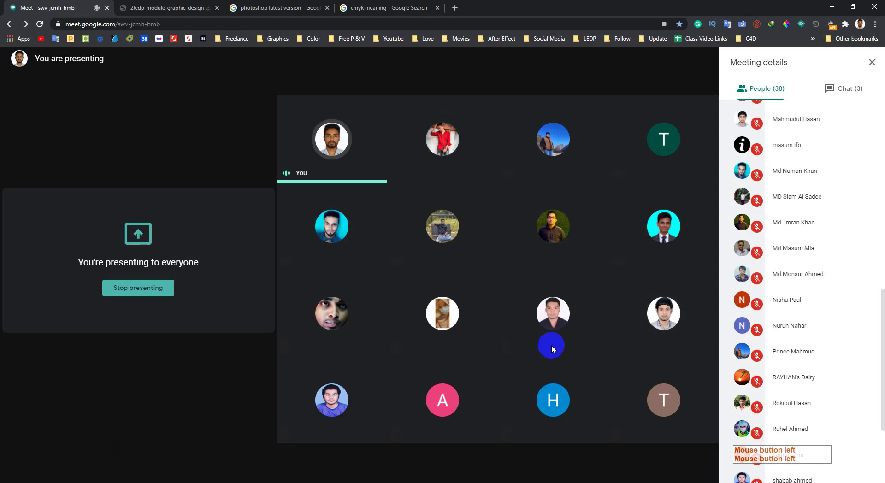
{"action": "scroll", "coordinate": [825, 305], "scroll_direction": "up", "scroll_amount": 7}
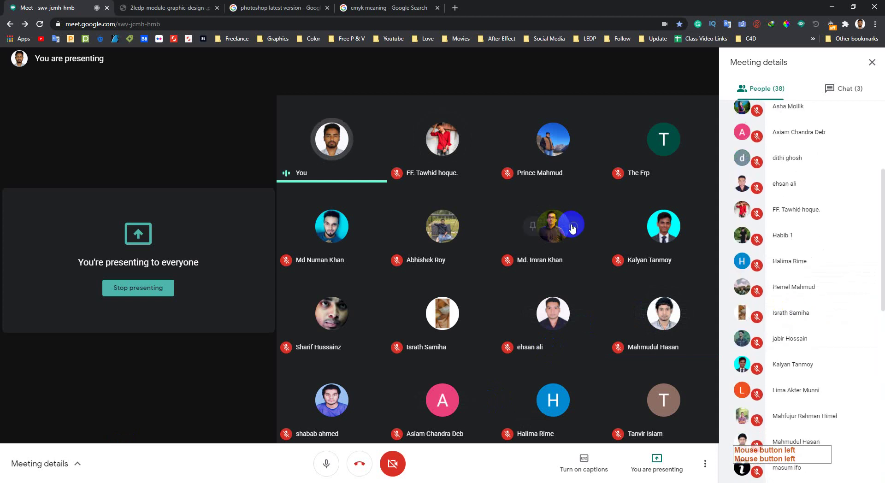
{"action": "left_click", "coordinate": [164, 3]}
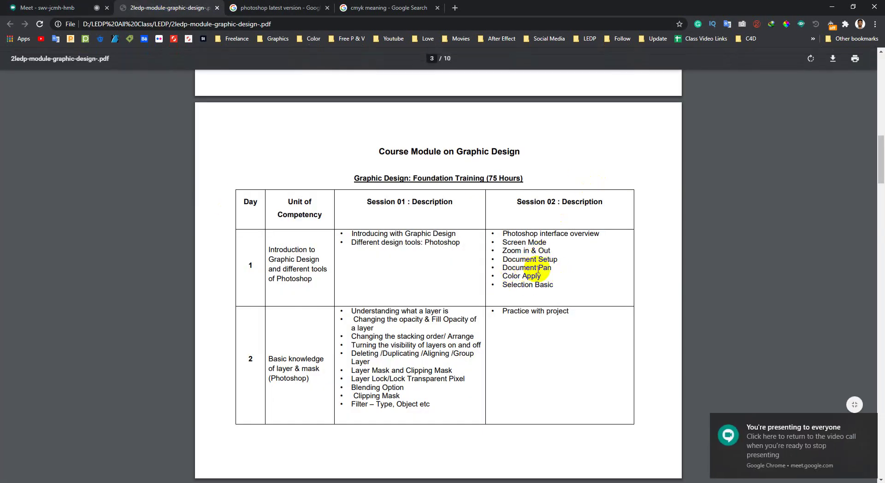
{"action": "left_click_drag", "start_coordinate": [556, 268], "coordinate": [502, 268]}
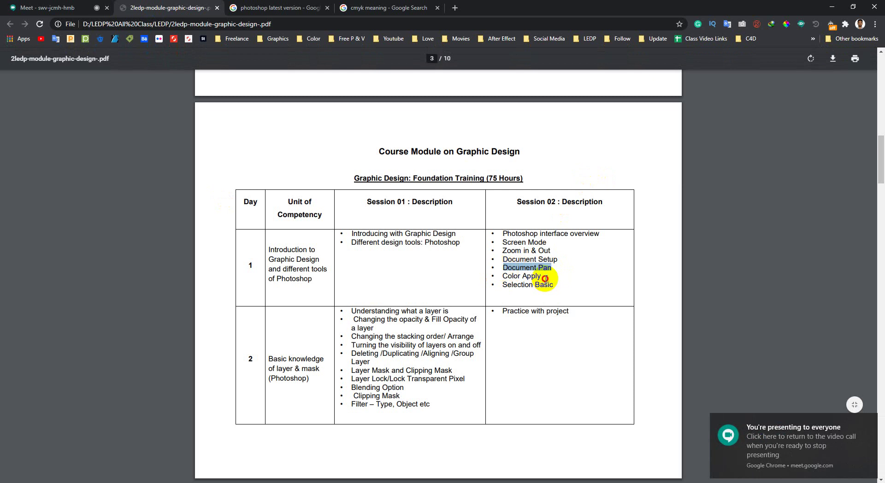
{"action": "left_click", "coordinate": [829, 5]}
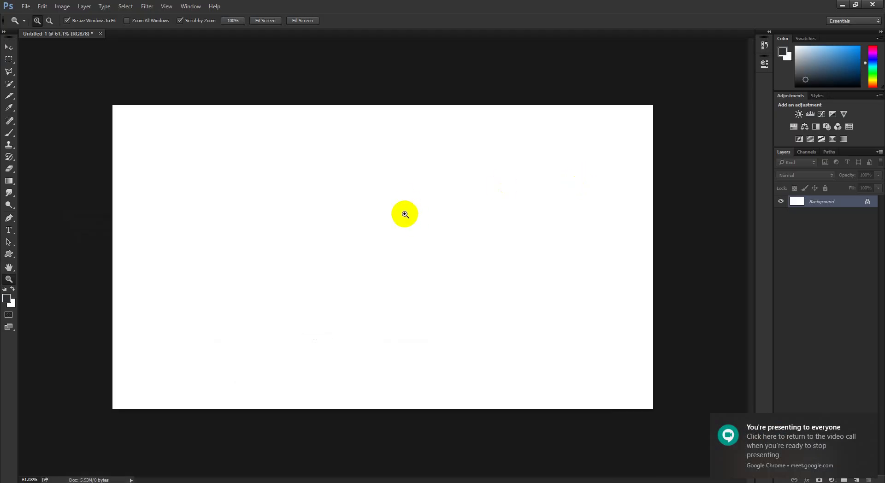
Step: Activate the Move tool and scrub-zoom the canvas out to about 43.2% with the temporary Zoom tool
{"action": "left_click", "coordinate": [9, 47]}
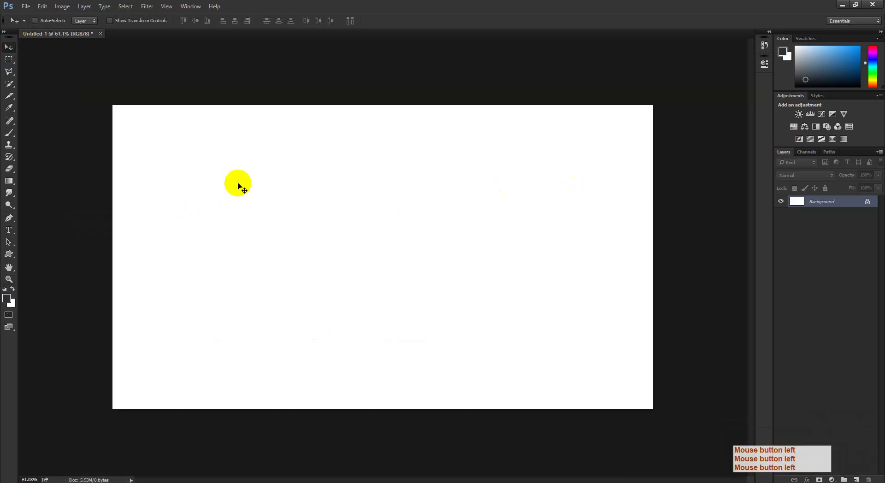
{"action": "key", "text": "ctrl+space"}
{"action": "left_click", "coordinate": [283, 197], "text": "ctrl"}
{"action": "left_click_drag", "start_coordinate": [283, 197], "coordinate": [259, 198]}
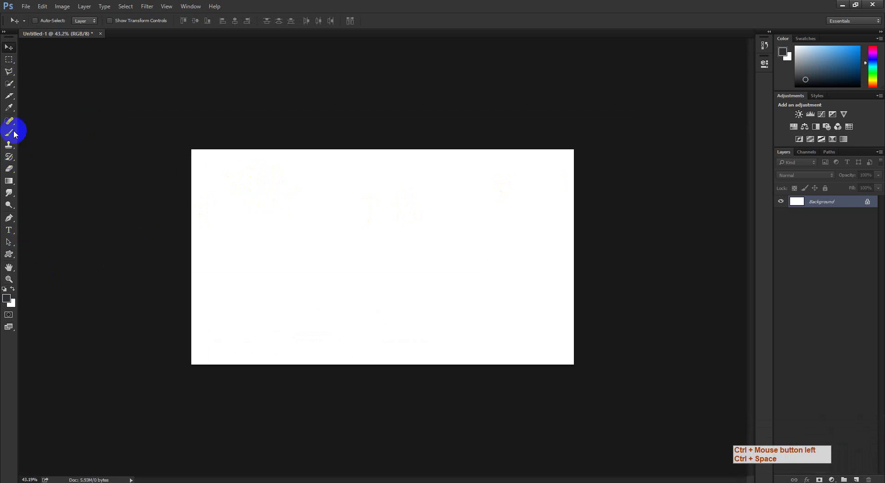
Step: Draw a waving-flag custom shape about 867 by 831 px and move it up so it fits inside the canvas
{"action": "left_click", "coordinate": [9, 253]}
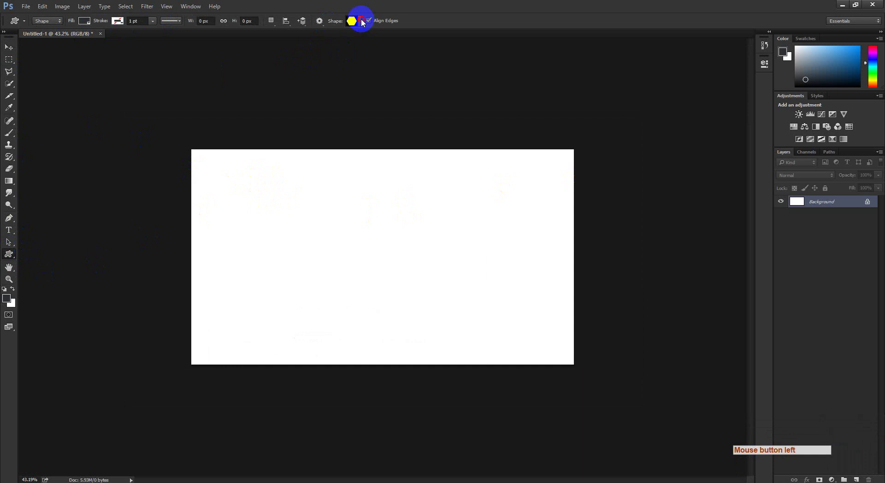
{"action": "left_click", "coordinate": [362, 22]}
{"action": "left_click", "coordinate": [327, 73]}
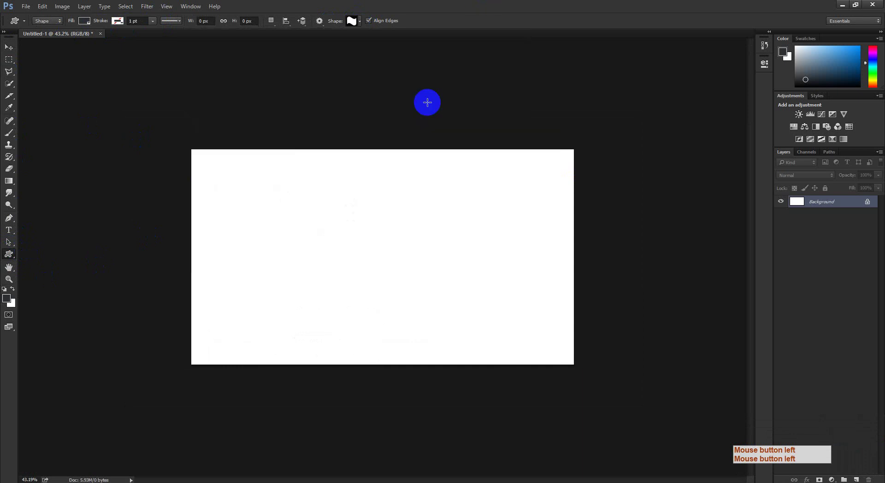
{"action": "left_click_drag", "start_coordinate": [209, 204], "coordinate": [579, 367]}
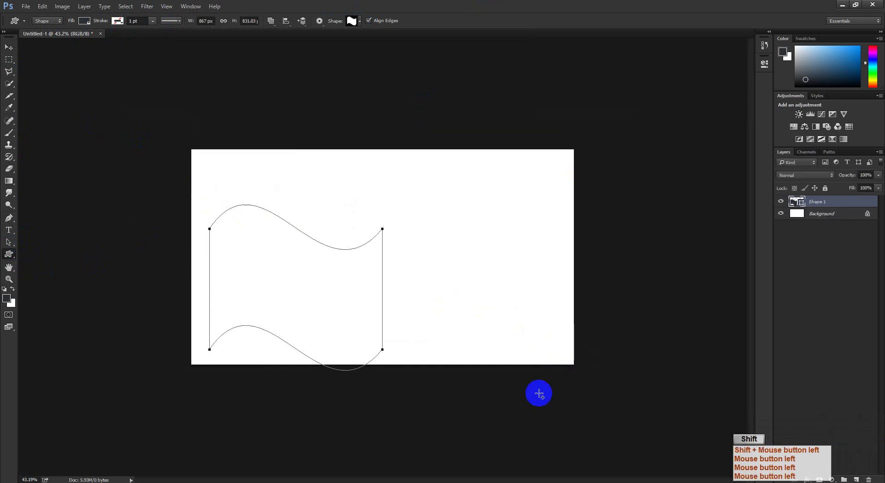
{"action": "left_click", "coordinate": [9, 47]}
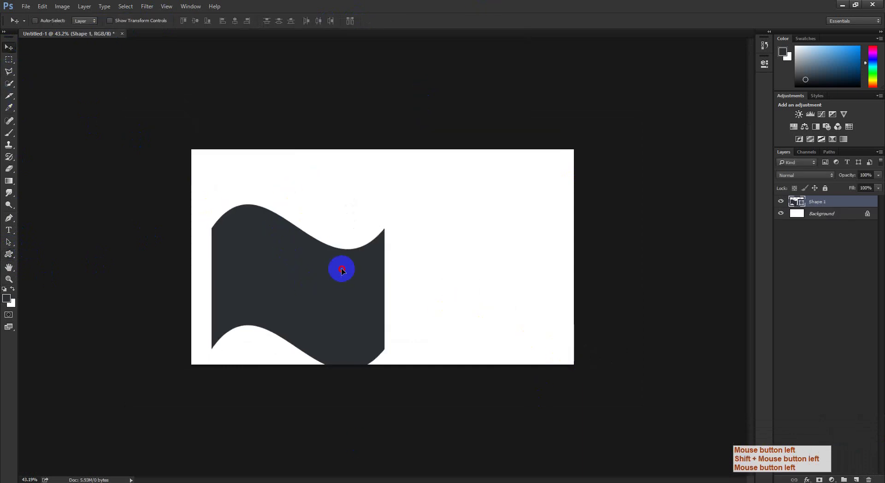
{"action": "left_click_drag", "start_coordinate": [339, 269], "coordinate": [345, 232]}
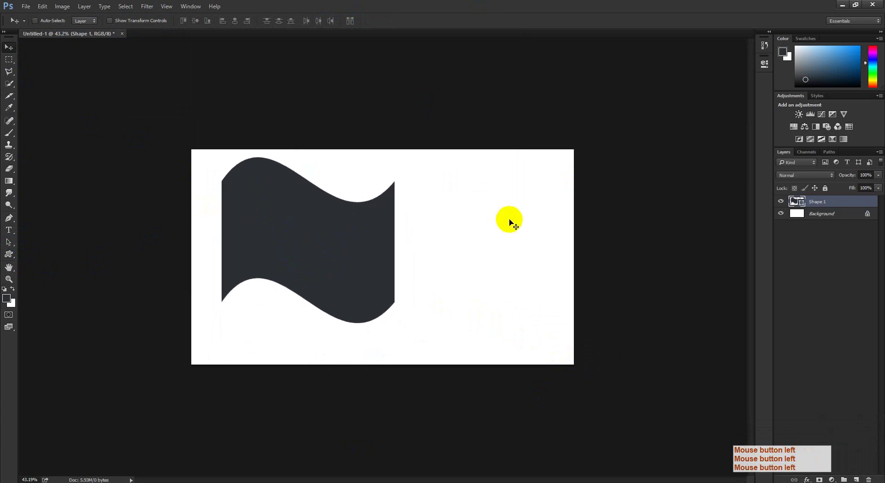
Step: Scrub-zoom in and out around the flag shape, reaching about 204%, and fit the document on screen
{"action": "key", "text": "ctrl+space"}
{"action": "left_click_drag", "start_coordinate": [549, 200], "coordinate": [397, 217]}
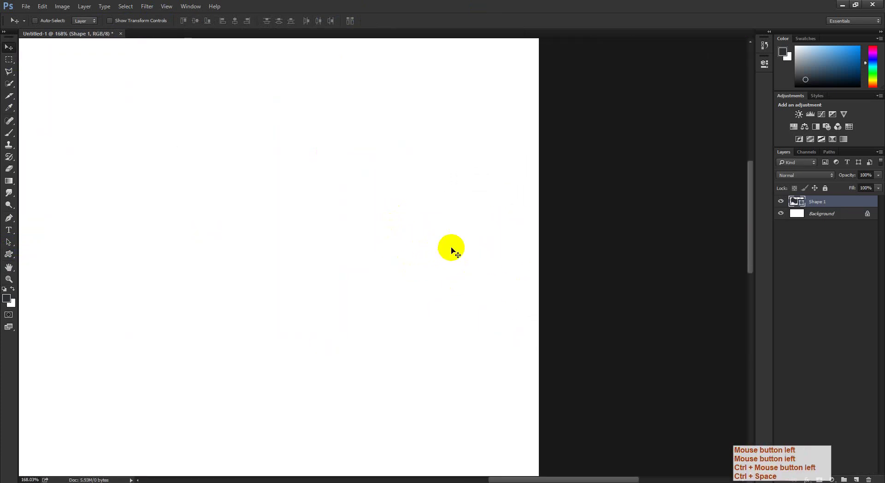
{"action": "left_click_drag", "start_coordinate": [478, 262], "coordinate": [300, 225]}
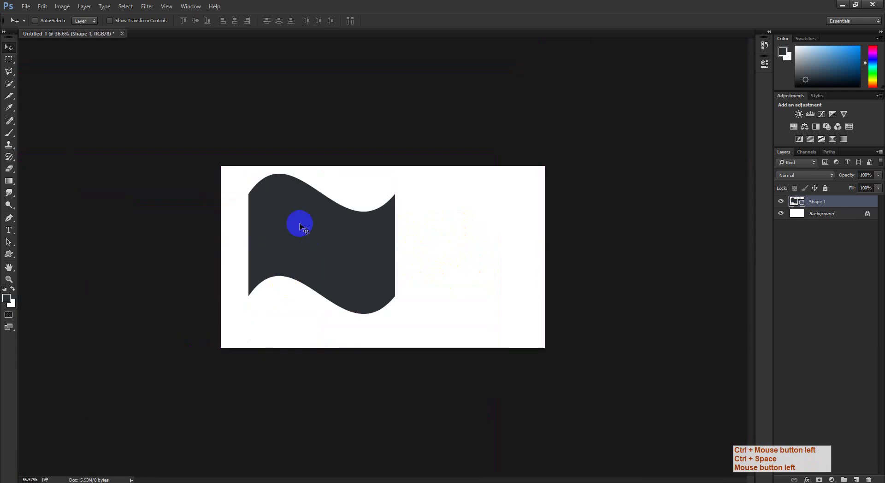
{"action": "left_click_drag", "start_coordinate": [541, 227], "coordinate": [587, 220]}
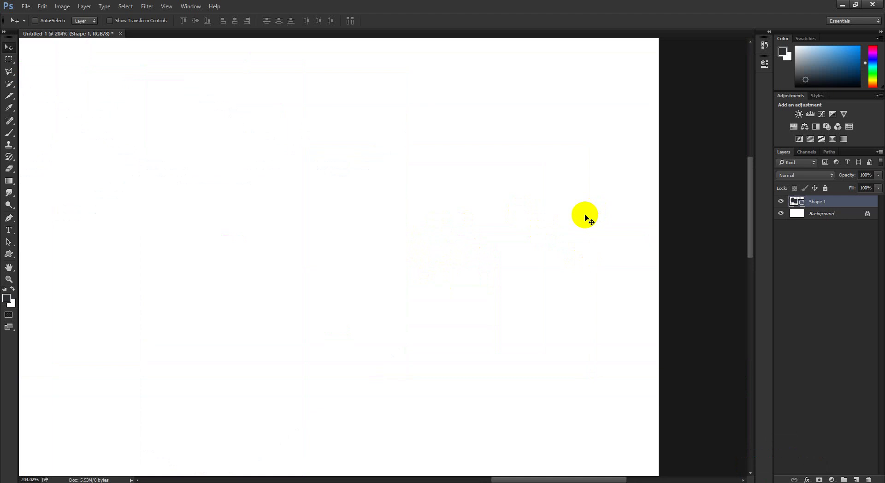
{"action": "left_click_drag", "start_coordinate": [588, 221], "coordinate": [499, 235]}
{"action": "key", "text": "ctrl+KP_0"}
Step: Zoom the document to about 84% and pan it in several directions with the temporary Hand tool
{"action": "left_click_drag", "start_coordinate": [180, 252], "coordinate": [401, 250]}
{"action": "mouse_move", "coordinate": [217, 263]}
{"action": "left_mouse_down"}
{"action": "mouse_move", "coordinate": [361, 251]}
{"action": "mouse_move", "coordinate": [240, 279]}
{"action": "mouse_move", "coordinate": [401, 293]}
{"action": "mouse_move", "coordinate": [470, 277]}
{"action": "left_mouse_up"}
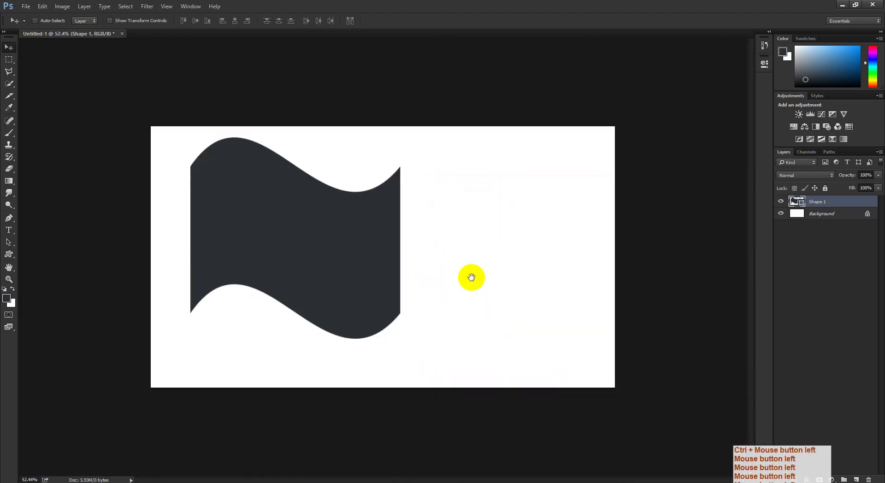
{"action": "left_click_drag", "start_coordinate": [393, 258], "coordinate": [326, 256]}
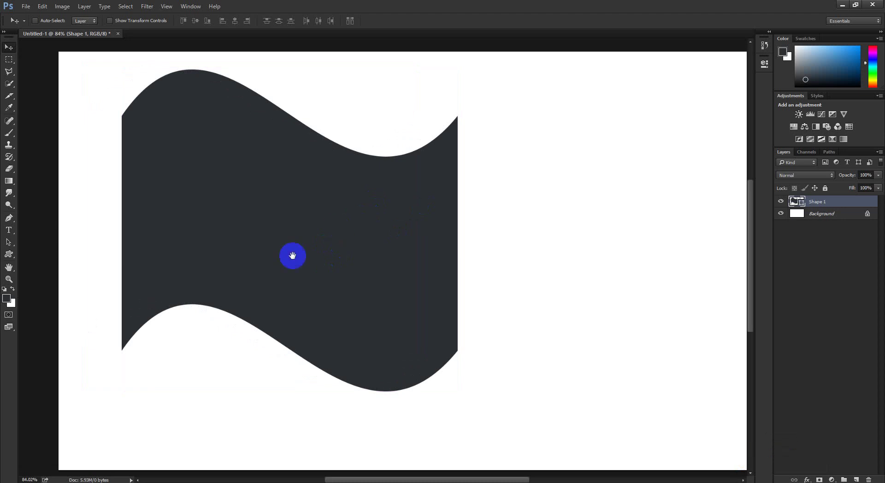
{"action": "left_click_drag", "start_coordinate": [275, 223], "coordinate": [301, 373]}
{"action": "left_click_drag", "start_coordinate": [433, 386], "coordinate": [361, 350]}
{"action": "left_click_drag", "start_coordinate": [442, 351], "coordinate": [335, 303]}
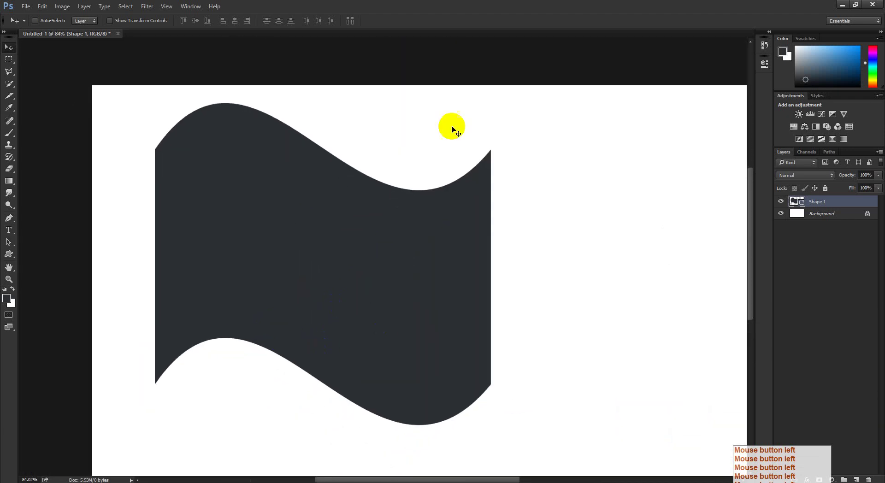
Step: Select the Hand tool from its tool group and pan the document with it
{"action": "right_click", "coordinate": [9, 268]}
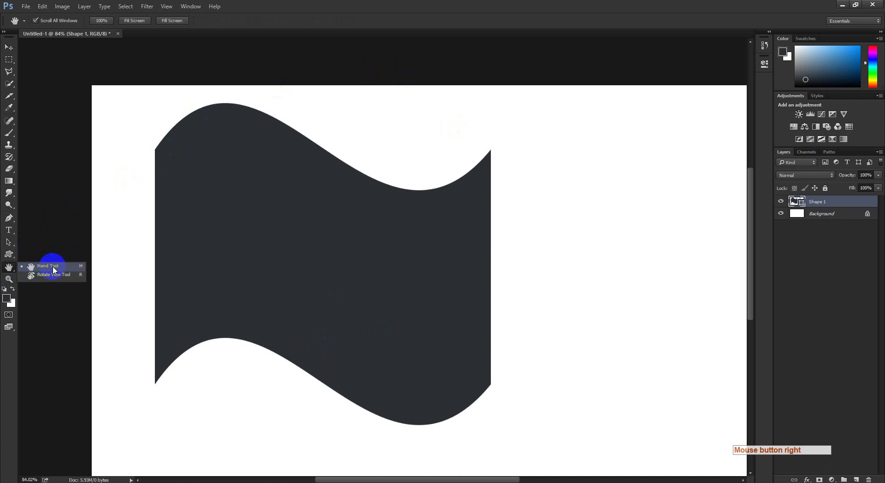
{"action": "left_click", "coordinate": [52, 267]}
{"action": "right_click", "coordinate": [9, 268]}
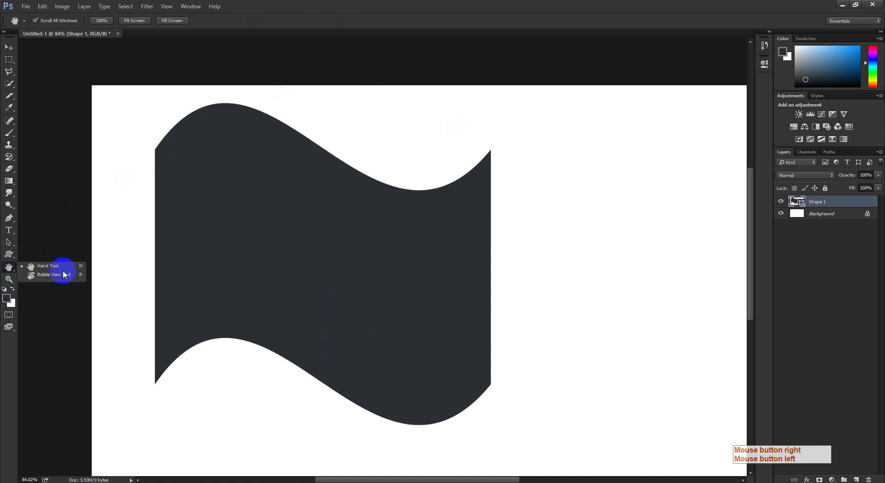
{"action": "left_click", "coordinate": [55, 266]}
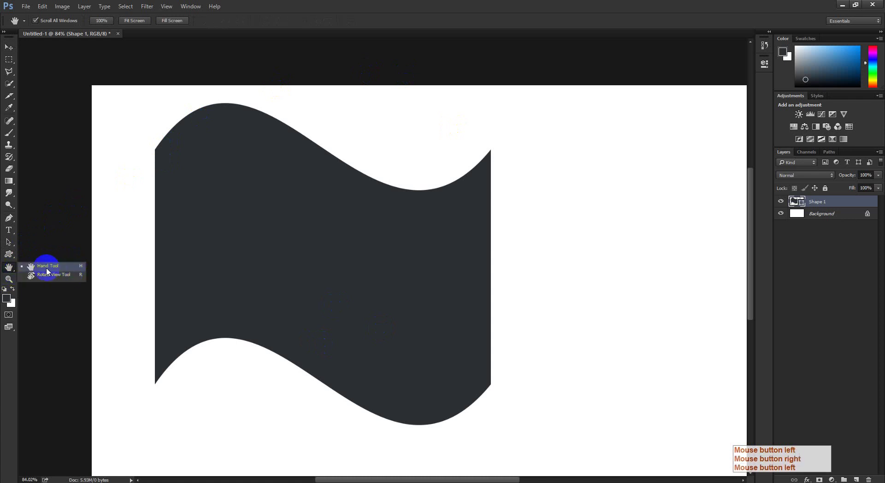
{"action": "left_click", "coordinate": [342, 276]}
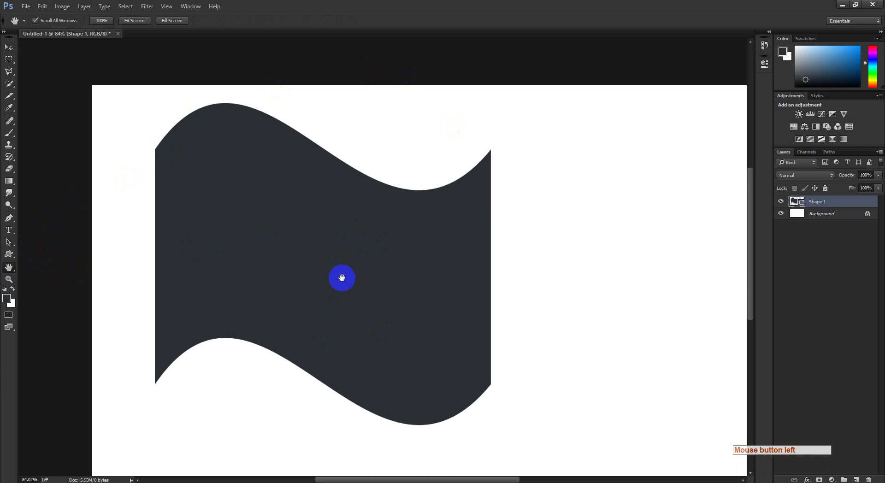
{"action": "left_click_drag", "start_coordinate": [308, 278], "coordinate": [19, 63]}
Step: Move the flag shape toward the centre of the canvas with the Move tool and zoom out to about 60.2%
{"action": "left_click", "coordinate": [10, 47]}
{"action": "left_click_drag", "start_coordinate": [312, 259], "coordinate": [405, 312]}
{"action": "key", "text": "ctrl"}
{"action": "key", "text": "ctrl+space"}
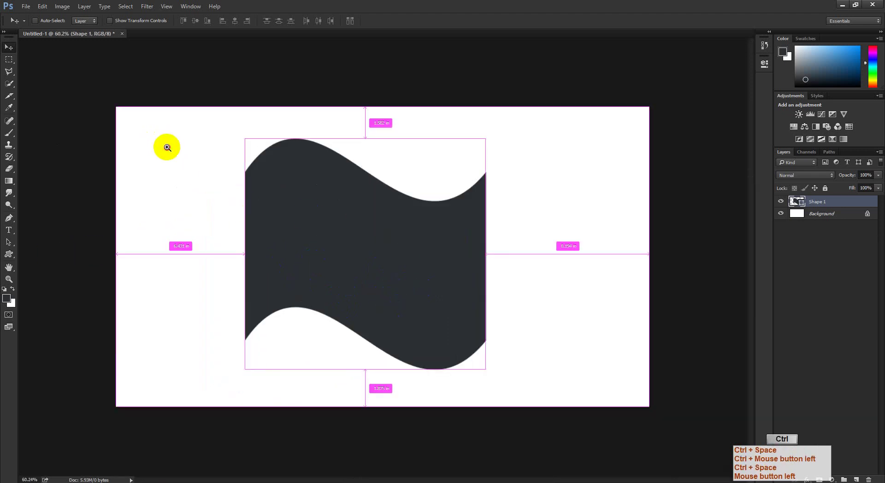
Step: Zoom in to about 122%, pan across the flag shape temporarily, and activate the Hand tool
{"action": "left_click_drag", "start_coordinate": [168, 146], "coordinate": [334, 161]}
{"action": "left_click_drag", "start_coordinate": [543, 105], "coordinate": [296, 257]}
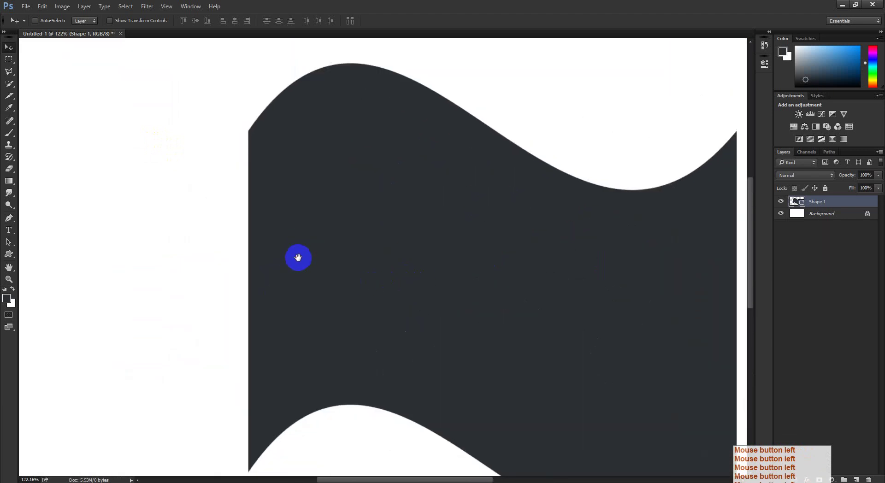
{"action": "left_click", "coordinate": [10, 266]}
{"action": "left_click", "coordinate": [36, 267]}
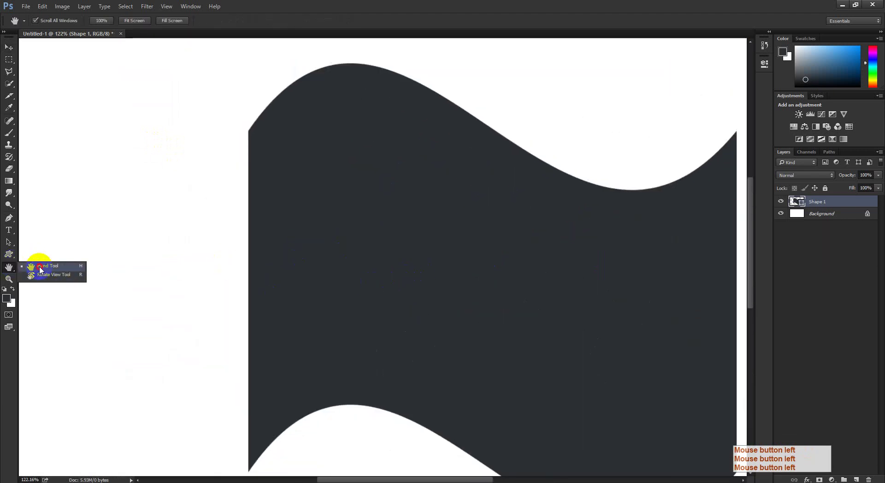
Step: Pan across the flag shape with the Hand tool, activate the Move tool, and zoom temporarily to about 93.9%
{"action": "left_click_drag", "start_coordinate": [418, 266], "coordinate": [285, 224]}
{"action": "left_click_drag", "start_coordinate": [464, 331], "coordinate": [421, 255]}
{"action": "left_click", "coordinate": [9, 47]}
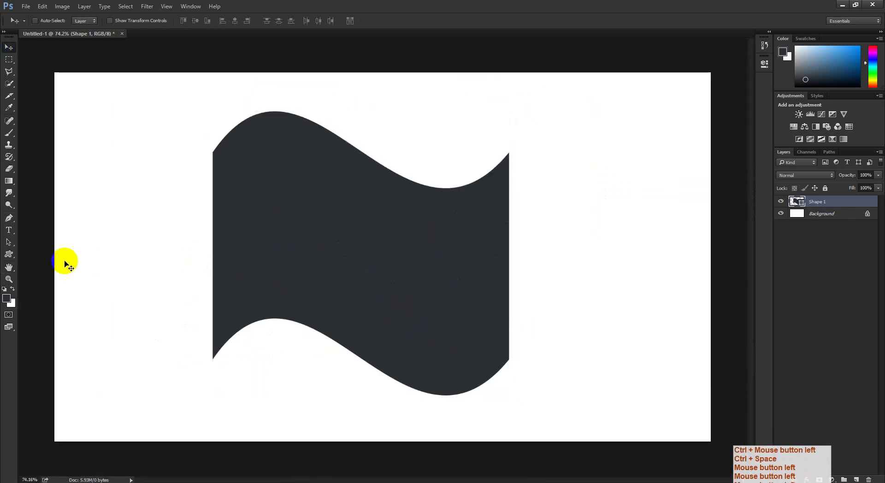
{"action": "key", "text": "ctrl"}
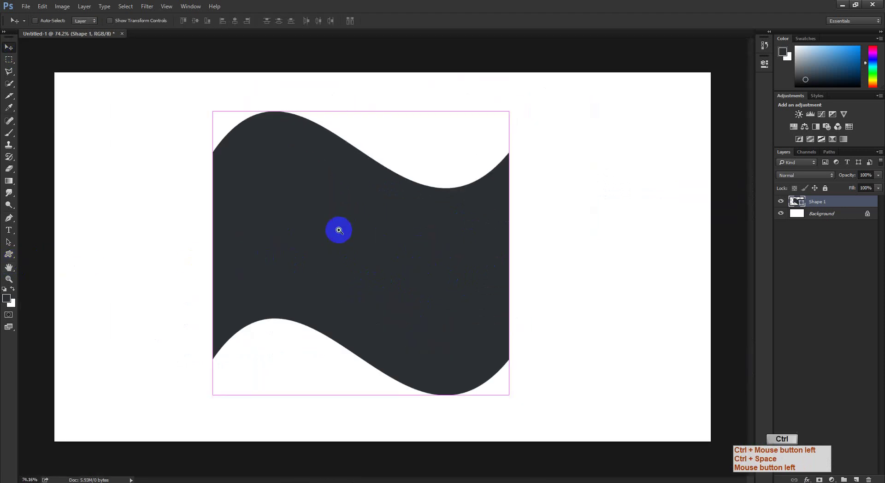
{"action": "left_click_drag", "start_coordinate": [339, 230], "coordinate": [360, 338]}
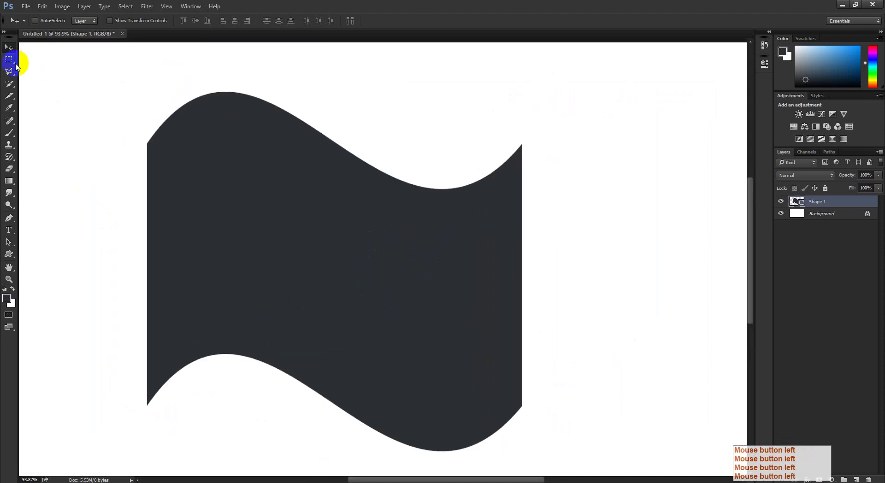
Step: Select the Hand tool from its tool group and pan the flag shape in several directions at about 93.9% zoom
{"action": "left_click", "coordinate": [9, 267]}
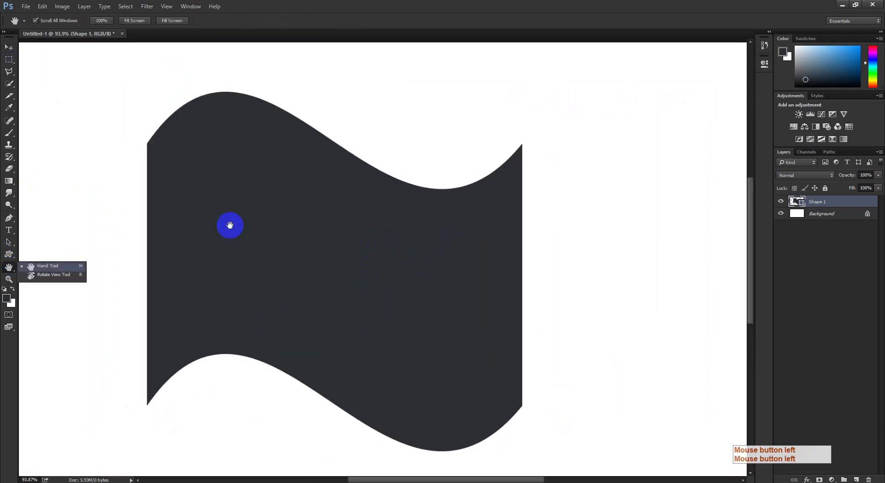
{"action": "left_click", "coordinate": [65, 265]}
{"action": "left_click_drag", "start_coordinate": [138, 319], "coordinate": [331, 243]}
{"action": "left_click_drag", "start_coordinate": [283, 322], "coordinate": [166, 412]}
{"action": "left_click_drag", "start_coordinate": [407, 365], "coordinate": [369, 409]}
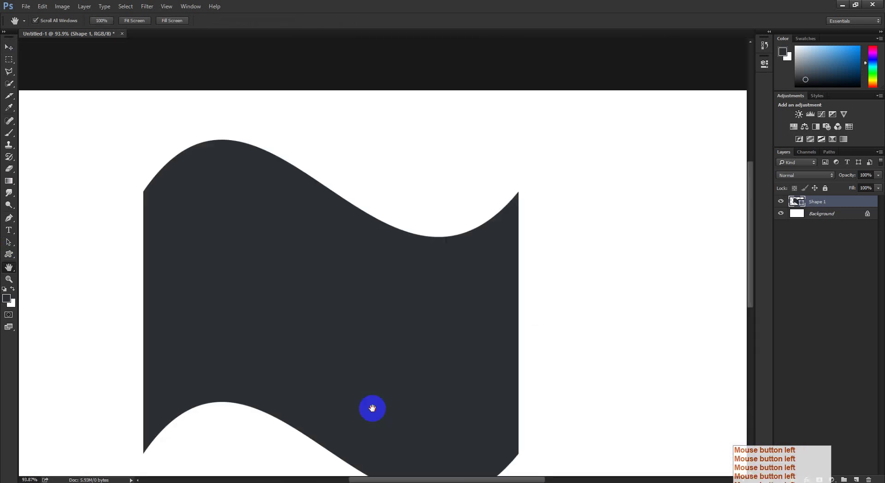
{"action": "left_click_drag", "start_coordinate": [65, 446], "coordinate": [235, 357]}
{"action": "left_click_drag", "start_coordinate": [299, 346], "coordinate": [193, 354]}
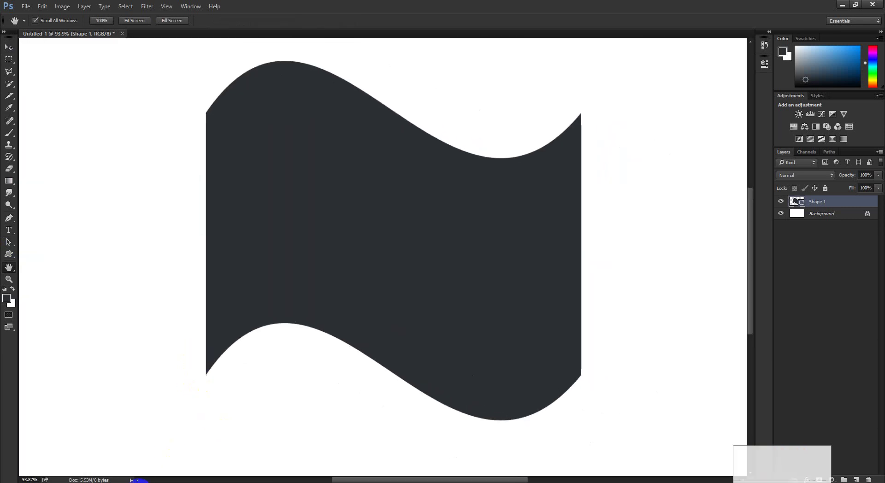
Step: Switch to Chrome to review Color Apply and Selection Basic in the course module PDF, check the Meet call, and return to Photoshop
{"action": "left_click", "coordinate": [138, 480]}
{"action": "left_click", "coordinate": [96, 473]}
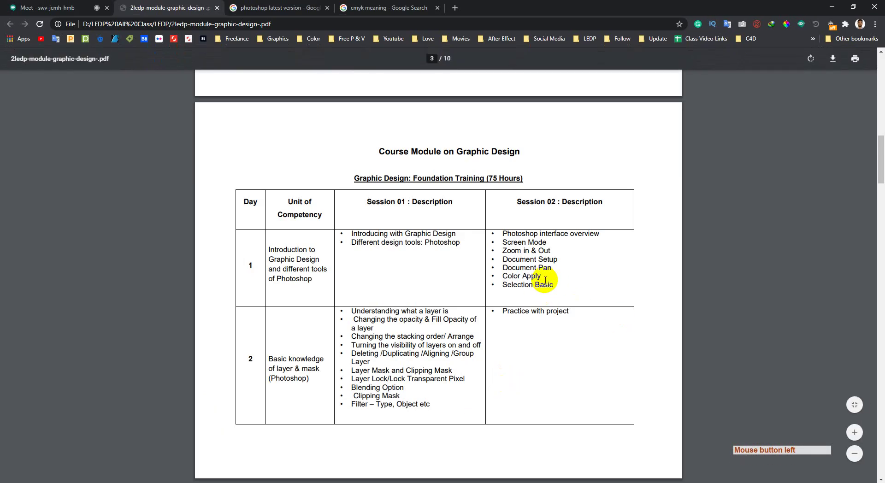
{"action": "left_click", "coordinate": [511, 284]}
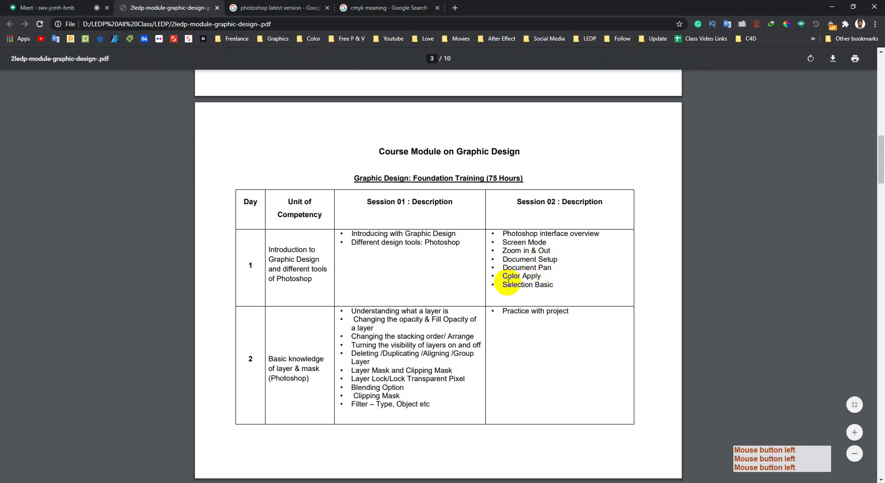
{"action": "left_click", "coordinate": [519, 282]}
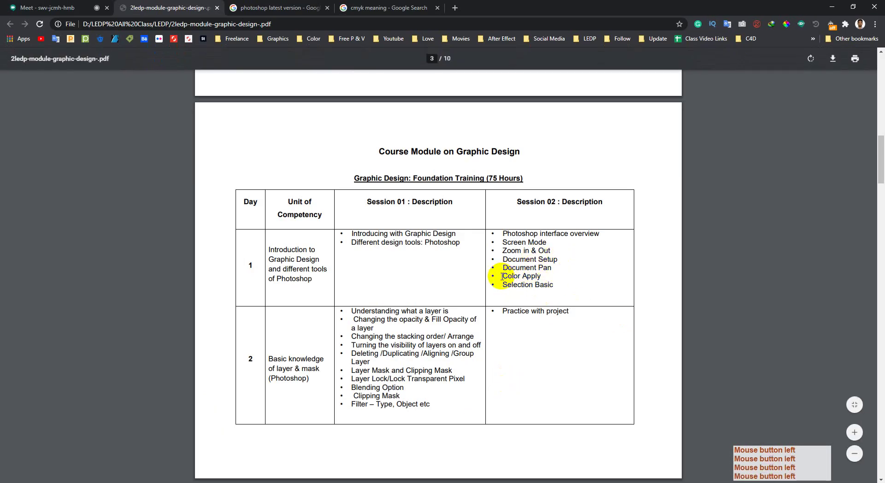
{"action": "left_click_drag", "start_coordinate": [502, 276], "coordinate": [555, 283]}
{"action": "left_click", "coordinate": [510, 295]}
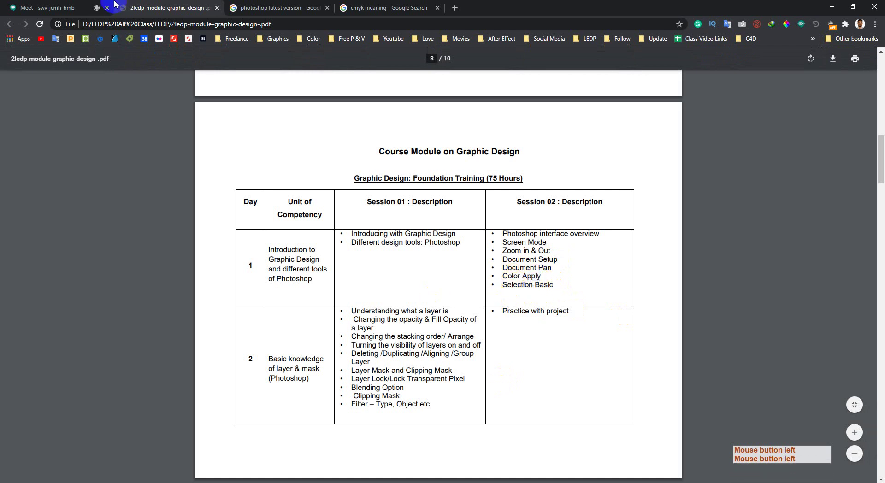
{"action": "left_click", "coordinate": [114, 4]}
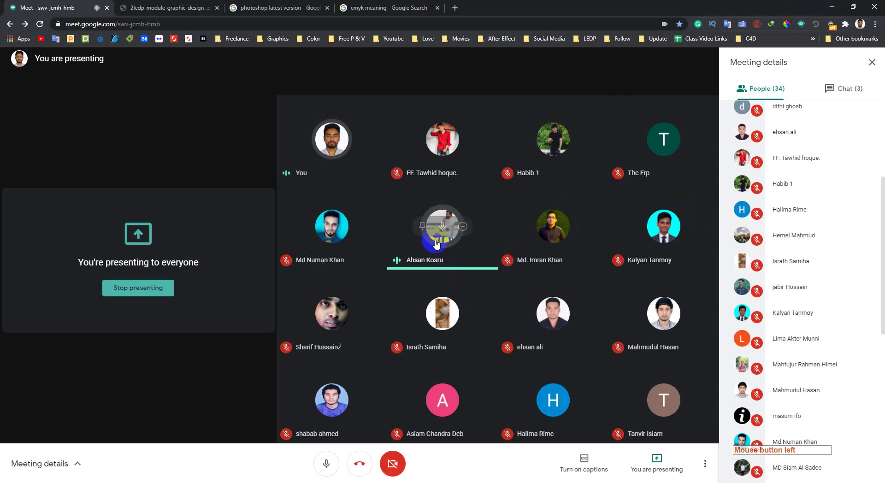
{"action": "left_click", "coordinate": [832, 6]}
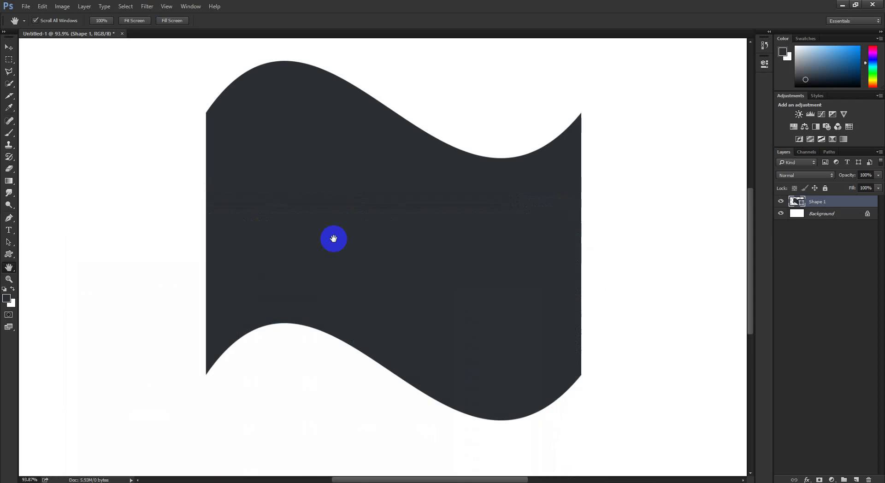
Step: Zoom out to about 17.8%, try to pan the small canvas with the Hand tool, and zoom in to about 32.3%
{"action": "left_click_drag", "start_coordinate": [503, 242], "coordinate": [429, 249]}
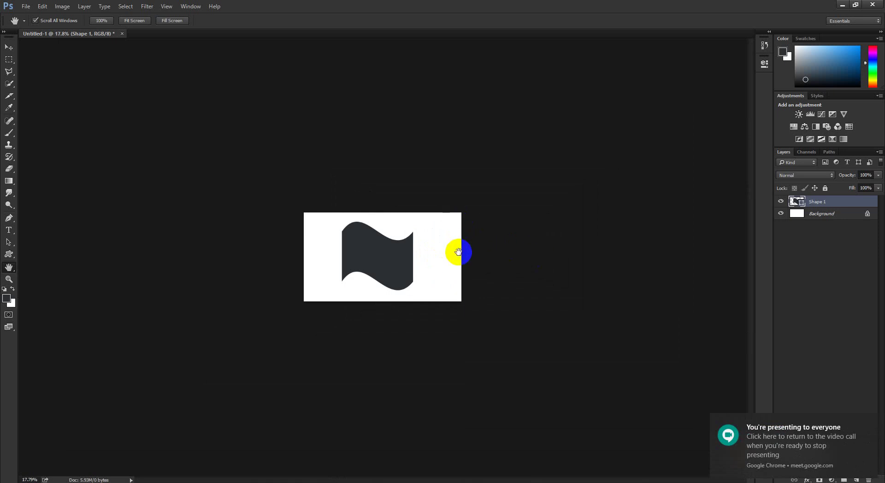
{"action": "left_click_drag", "start_coordinate": [468, 226], "coordinate": [528, 257]}
{"action": "left_click_drag", "start_coordinate": [336, 292], "coordinate": [474, 258]}
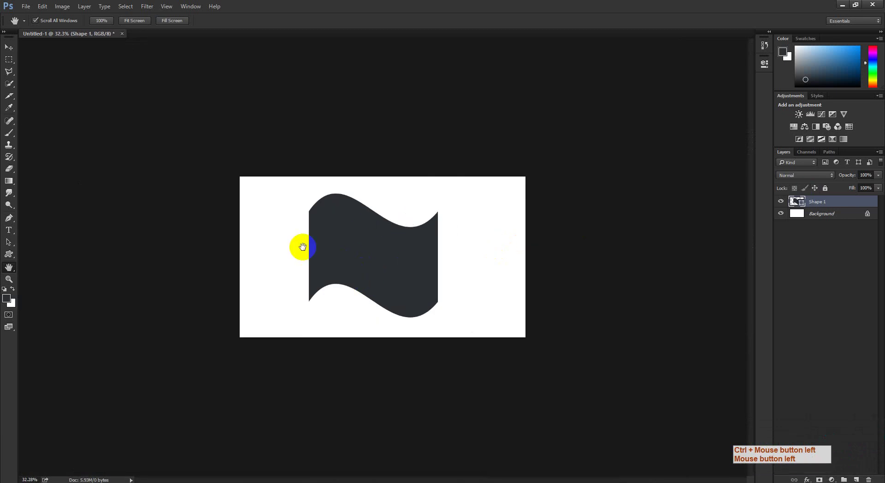
Step: Move the flag shape about 5.6 in toward the canvas's left edge and zoom to about 190% near its upper-right corner
{"action": "left_click", "coordinate": [9, 48]}
{"action": "left_click_drag", "start_coordinate": [340, 247], "coordinate": [282, 249]}
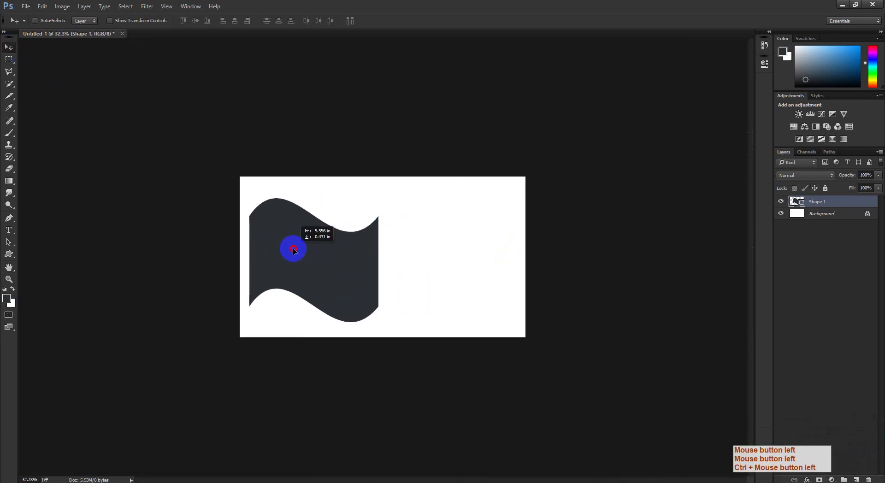
{"action": "left_click_drag", "start_coordinate": [519, 188], "coordinate": [582, 237]}
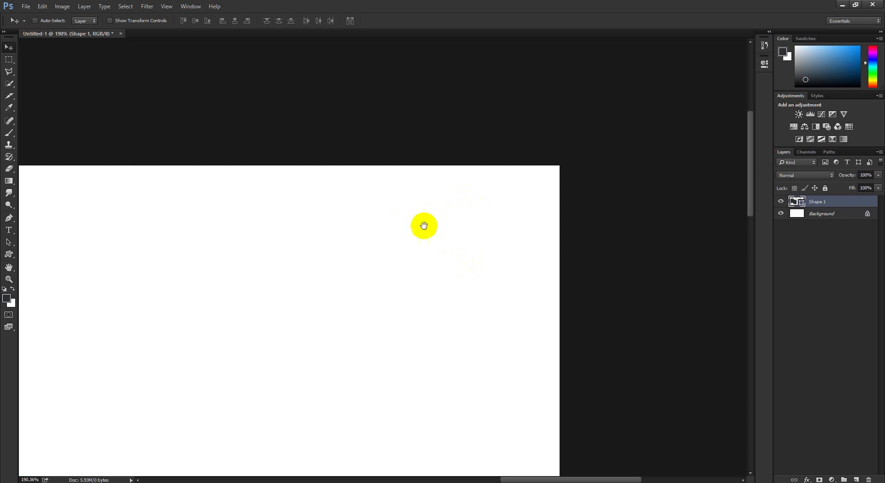
Step: Pan from the canvas corner back to the flag shape with the temporary Hand tool and zoom out to about 106%
{"action": "left_click_drag", "start_coordinate": [293, 350], "coordinate": [540, 214]}
{"action": "left_click_drag", "start_coordinate": [245, 266], "coordinate": [347, 283]}
{"action": "left_click", "coordinate": [411, 247], "text": "ctrl"}
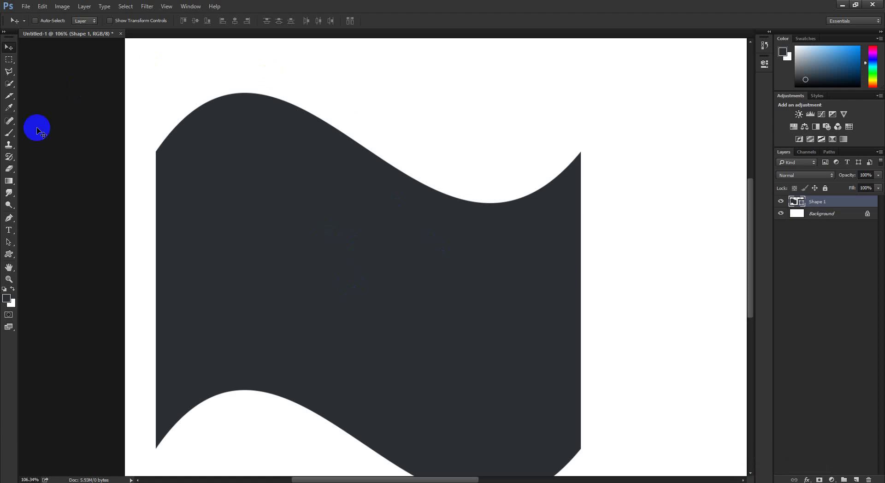
Step: Choose the Hand tool from its tool group and pan the flag shape at about 106% zoom
{"action": "left_click", "coordinate": [7, 269]}
{"action": "left_click", "coordinate": [46, 264]}
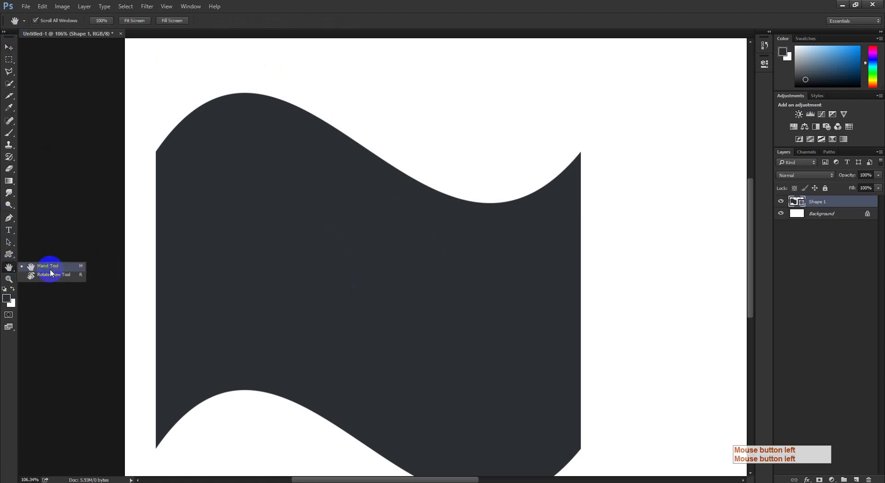
{"action": "mouse_move", "coordinate": [289, 213]}
{"action": "left_mouse_down"}
{"action": "mouse_move", "coordinate": [395, 111]}
{"action": "mouse_move", "coordinate": [212, 280]}
{"action": "mouse_move", "coordinate": [397, 215]}
{"action": "mouse_move", "coordinate": [181, 279]}
{"action": "left_mouse_up"}
{"action": "left_click_drag", "start_coordinate": [83, 50], "coordinate": [168, 132]}
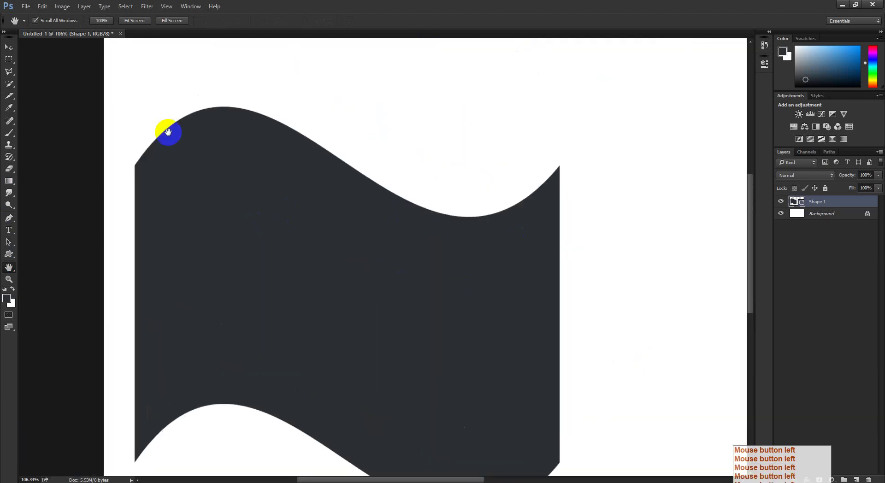
Step: Activate the Move tool, pan around the flag shape with the temporary Hand tool, and zoom out to about 61.9%
{"action": "left_click", "coordinate": [9, 48]}
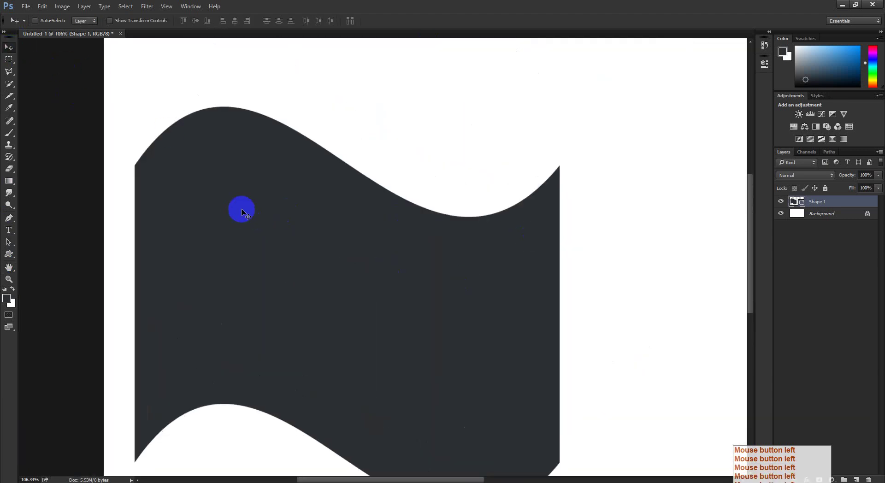
{"action": "scroll", "coordinate": [366, 226], "scroll_direction": "down", "scroll_amount": 1}
{"action": "scroll", "coordinate": [446, 263], "scroll_direction": "right", "scroll_amount": 5}
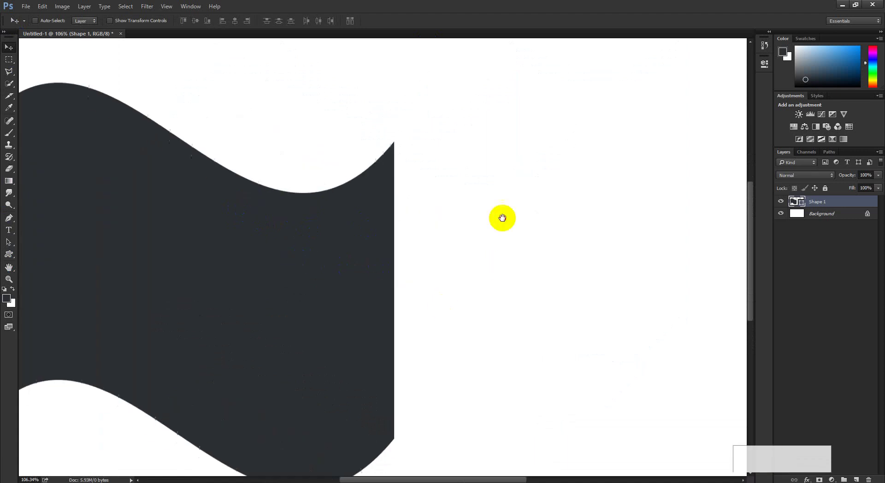
{"action": "scroll", "coordinate": [502, 217], "scroll_direction": "left", "scroll_amount": 6}
{"action": "scroll", "coordinate": [497, 249], "scroll_direction": "down", "scroll_amount": 4}
{"action": "key", "text": "ctrl+space"}
{"action": "left_click_drag", "start_coordinate": [475, 255], "coordinate": [123, 272]}
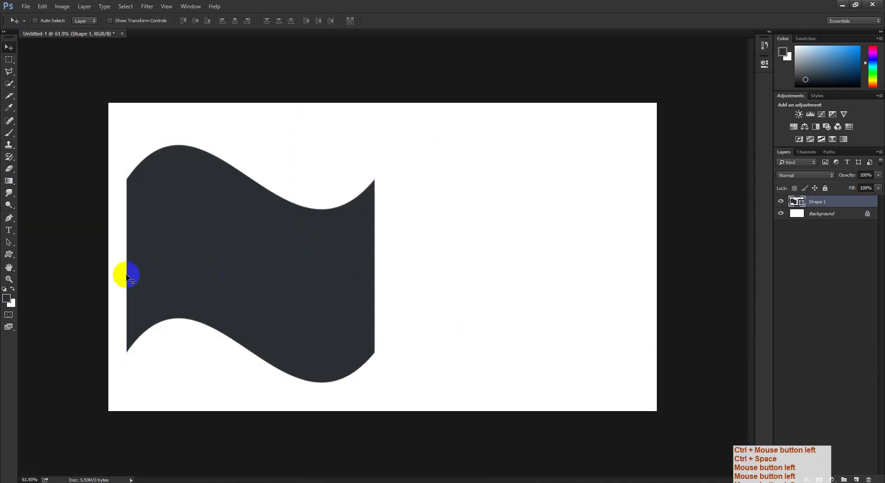
Step: Select the Hand tool, zoom in to about 114% to pan across the flag shape, and zoom out to about 88.8%
{"action": "left_click_drag", "start_coordinate": [6, 270], "coordinate": [43, 267]}
{"action": "left_click", "coordinate": [191, 238], "text": "ctrl"}
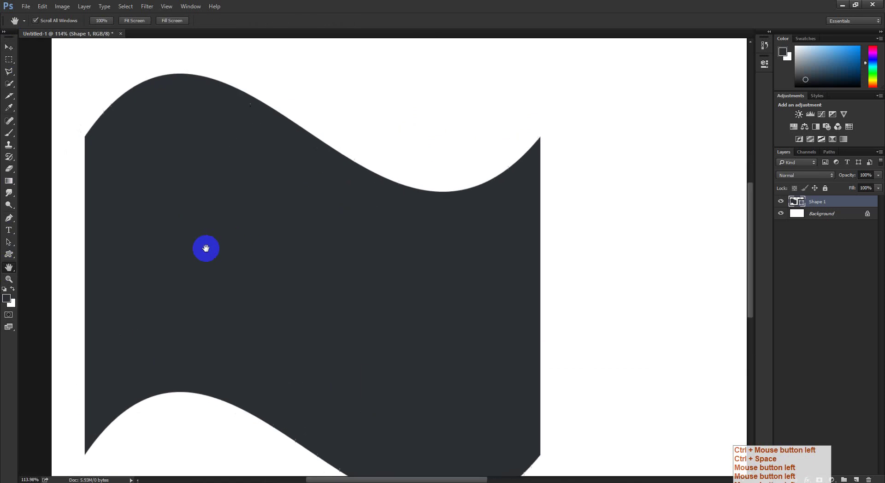
{"action": "left_click_drag", "start_coordinate": [154, 146], "coordinate": [409, 319]}
{"action": "left_click", "coordinate": [410, 320], "text": "ctrl"}
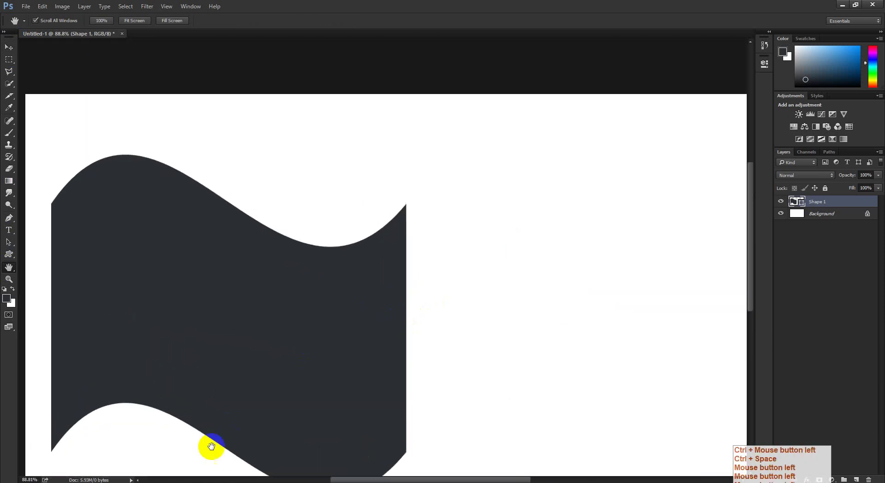
Step: Switch to the Google Meet call in Chrome and look through the participant list
{"action": "left_click", "coordinate": [149, 481]}
{"action": "left_click", "coordinate": [90, 454]}
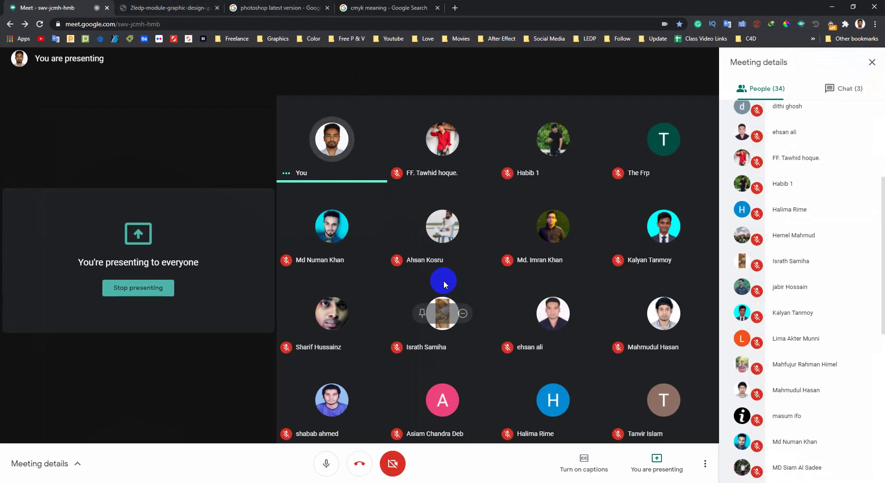
{"action": "scroll", "coordinate": [841, 237], "scroll_direction": "down", "scroll_amount": 8}
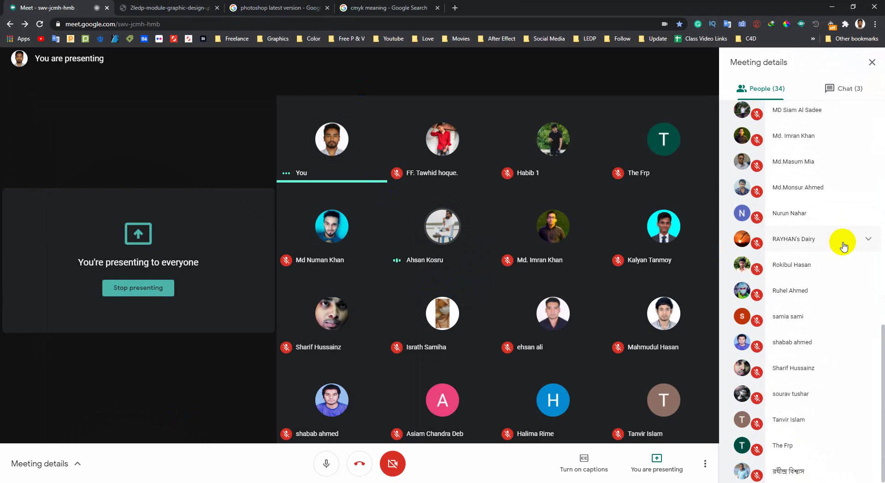
{"action": "scroll", "coordinate": [842, 240], "scroll_direction": "up", "scroll_amount": 8}
Step: Point out the Color Apply topic in the course module PDF, check the Meet call again, and return to Photoshop
{"action": "left_click", "coordinate": [186, 8]}
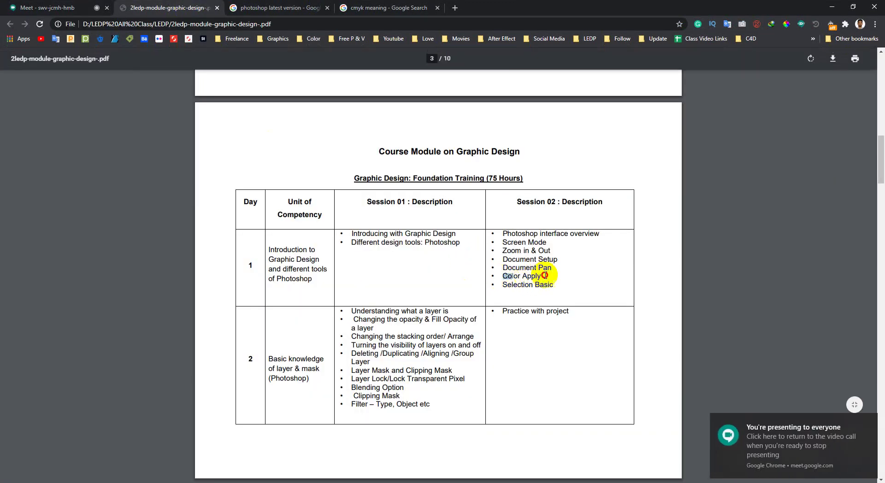
{"action": "left_click_drag", "start_coordinate": [524, 276], "coordinate": [552, 260]}
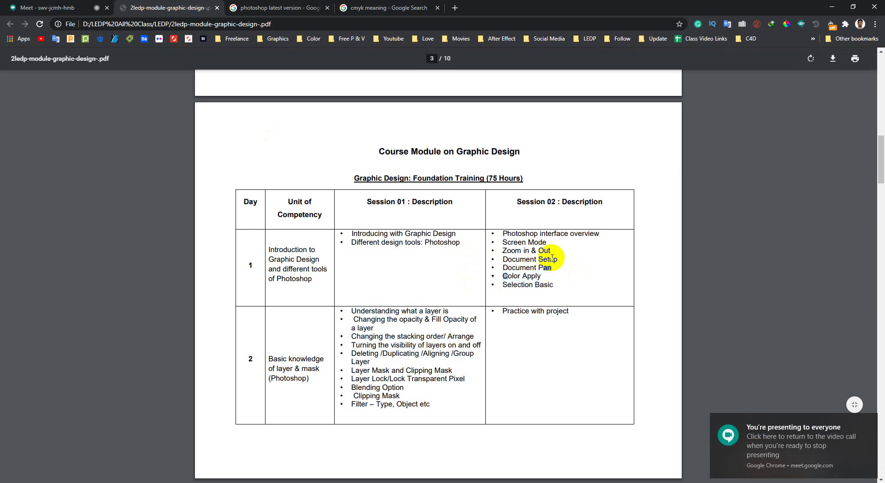
{"action": "left_click", "coordinate": [65, 5]}
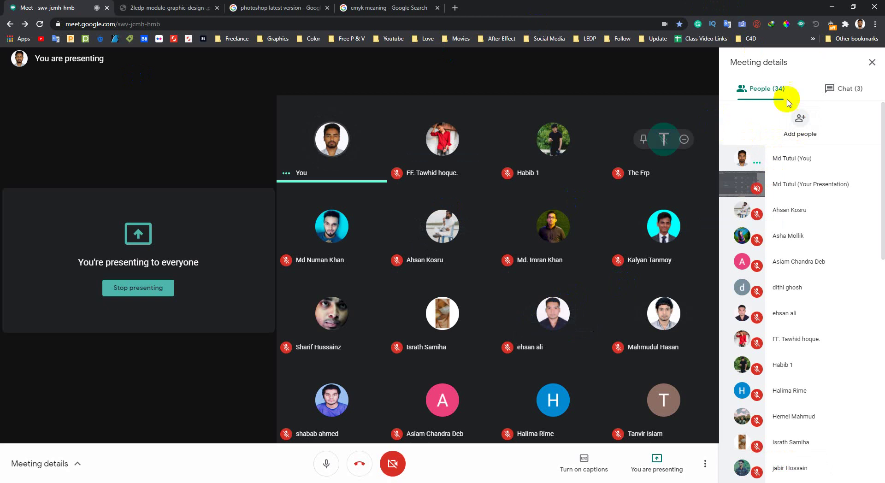
{"action": "left_click", "coordinate": [833, 9]}
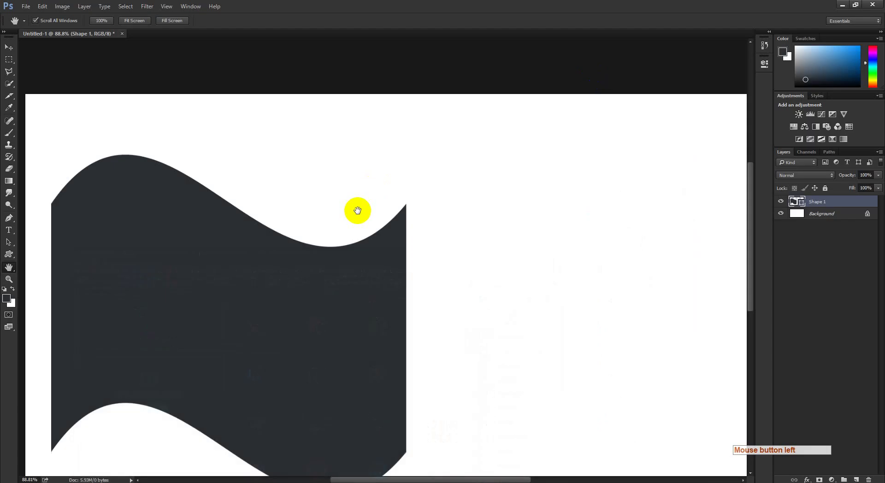
Step: Reset the foreground and background colours to their defaults, and view the foreground Color Picker without changing the colour
{"action": "left_click", "coordinate": [85, 272]}
{"action": "key", "text": "d"}
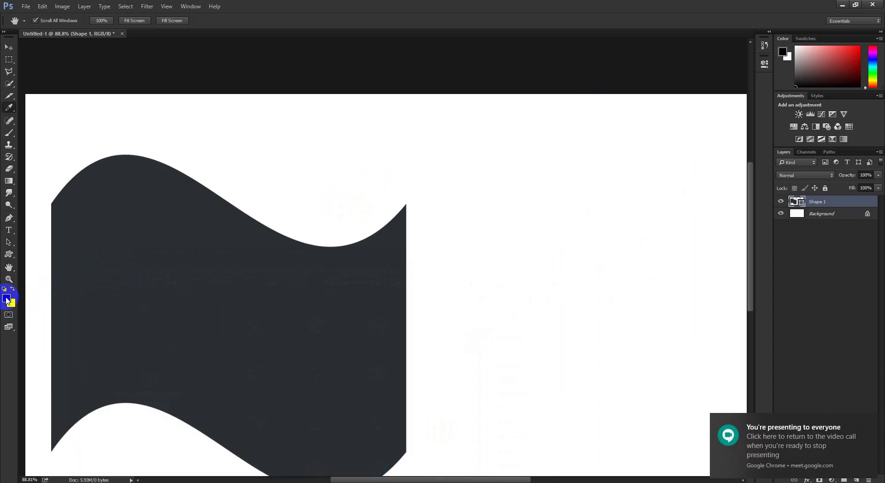
{"action": "left_click", "coordinate": [7, 299]}
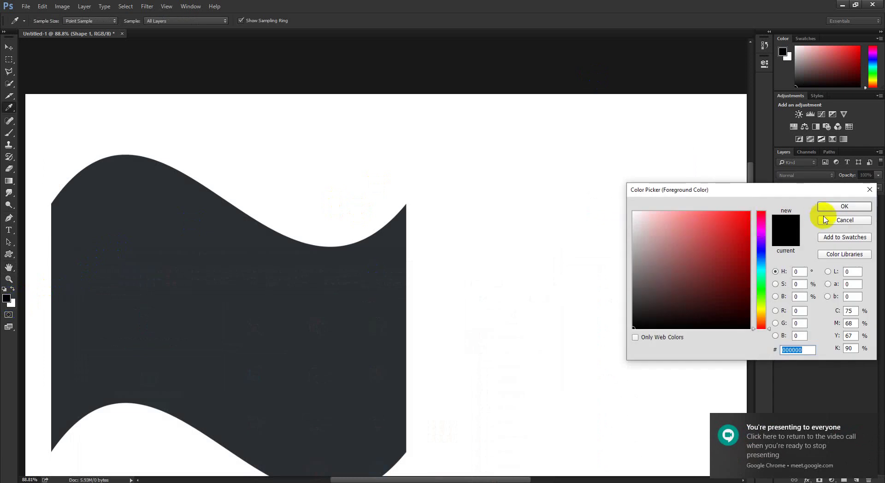
{"action": "left_click", "coordinate": [825, 220]}
{"action": "left_click", "coordinate": [14, 301]}
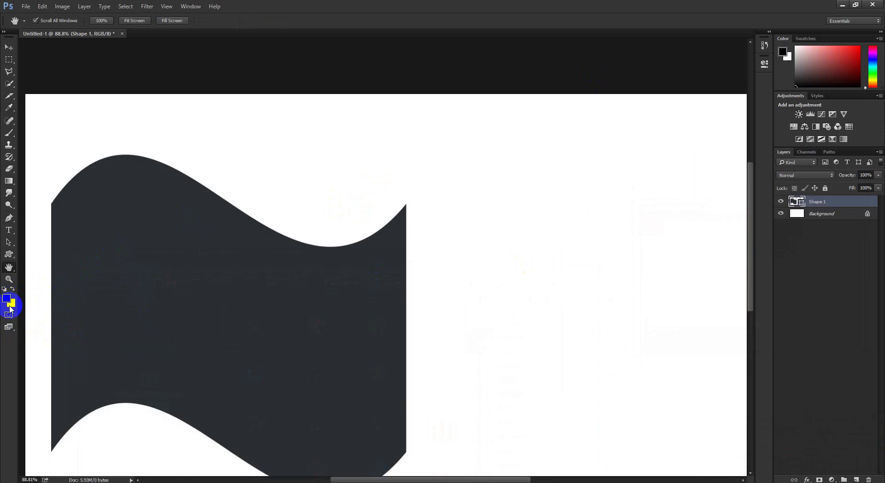
Step: Delete the Shape 1 layer and zoom the blank canvas out to about 56.2%
{"action": "left_click", "coordinate": [68, 220]}
{"action": "key", "text": "Delete"}
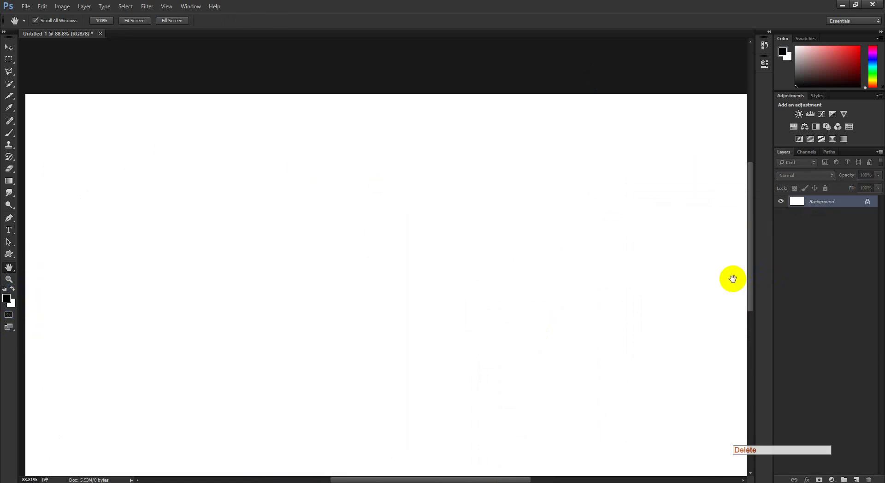
{"action": "key", "text": "ctrl+space"}
{"action": "left_click_drag", "start_coordinate": [676, 268], "coordinate": [607, 294]}
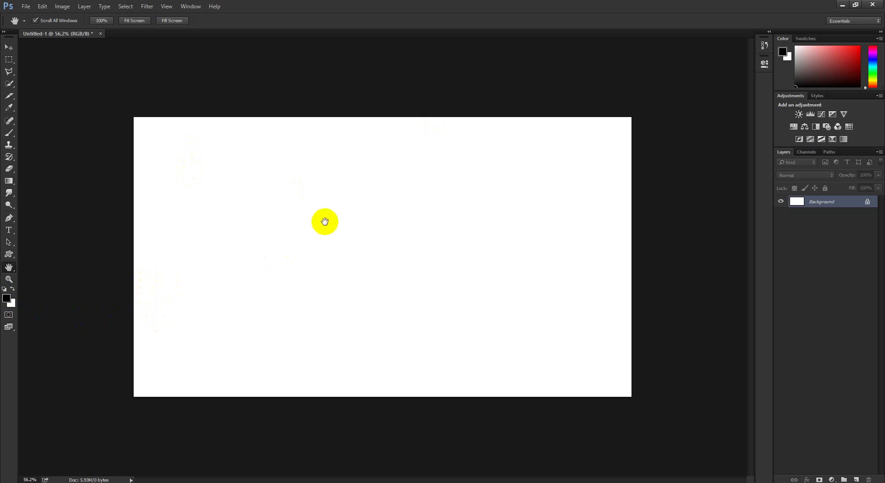
Step: View the foreground and background Color Pickers in turn without changing either colour
{"action": "left_click", "coordinate": [7, 299]}
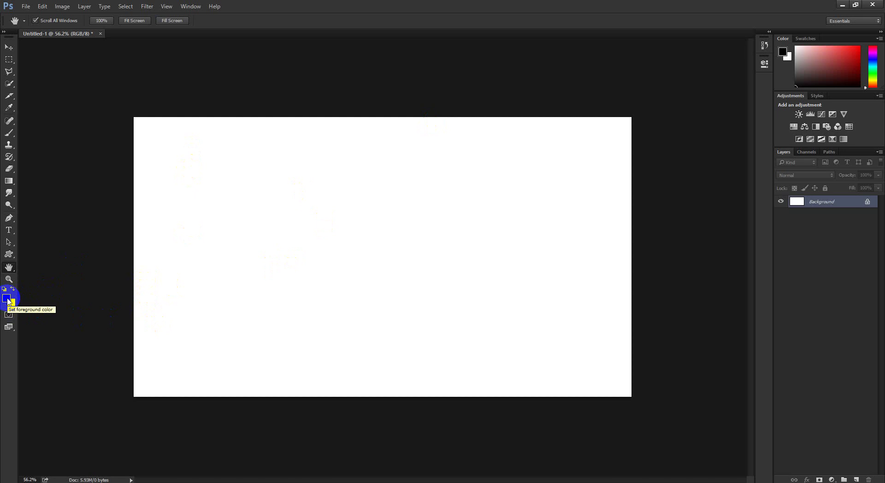
{"action": "left_click", "coordinate": [7, 299]}
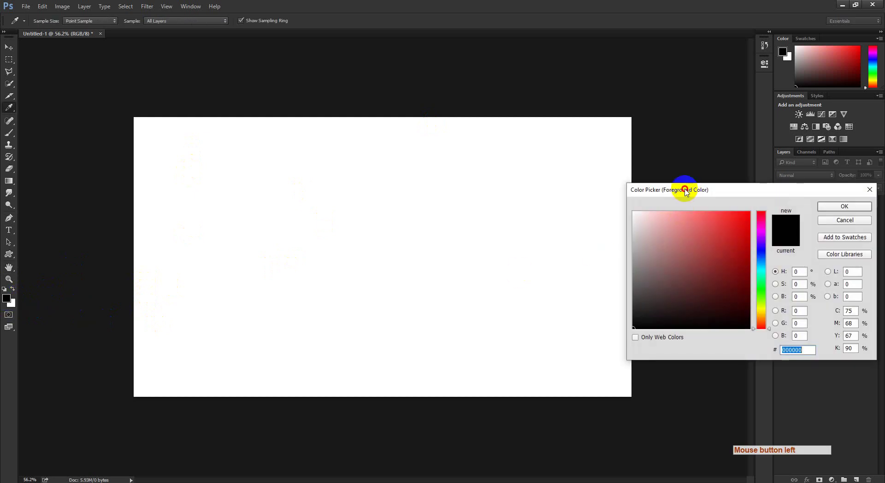
{"action": "left_click_drag", "start_coordinate": [690, 192], "coordinate": [209, 155]}
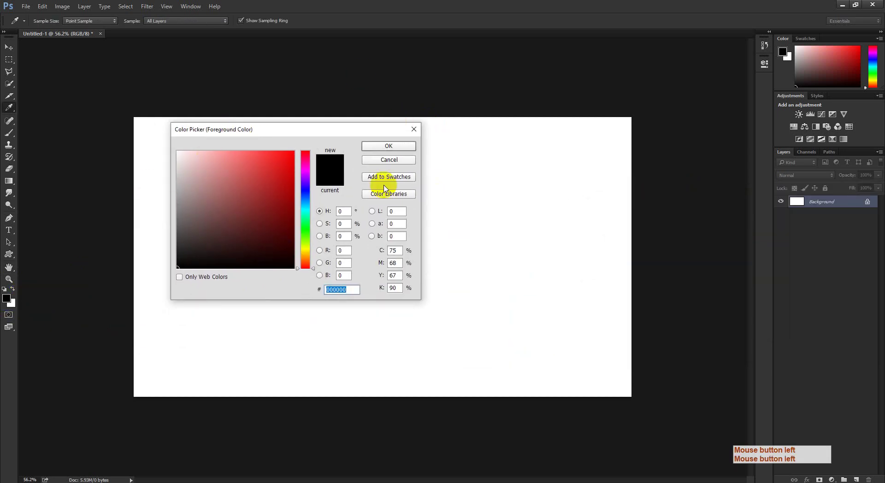
{"action": "left_click", "coordinate": [382, 161]}
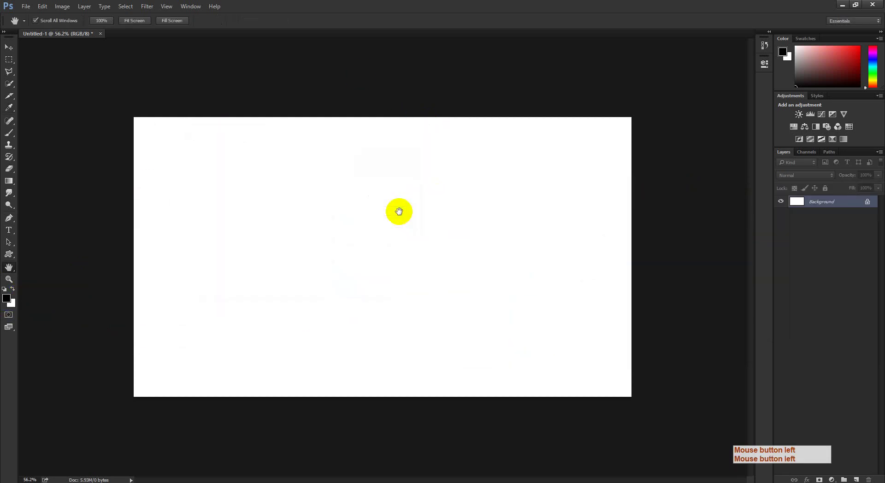
{"action": "left_click", "coordinate": [12, 306]}
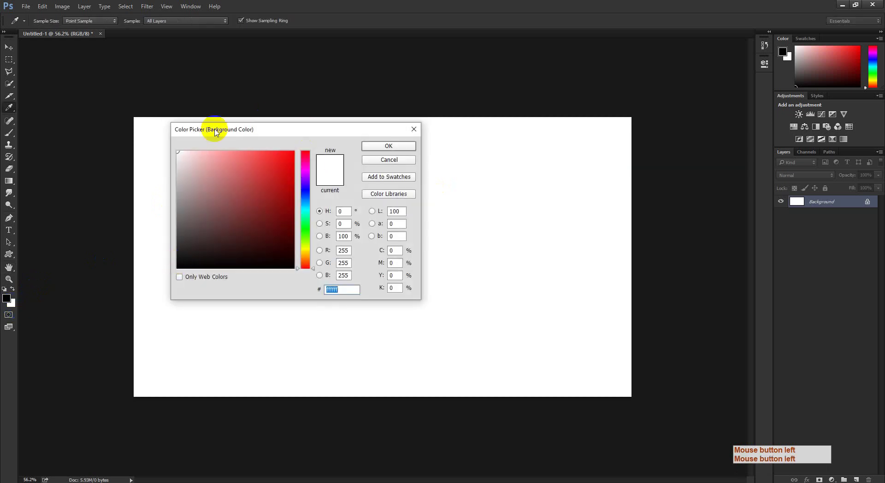
{"action": "left_click_drag", "start_coordinate": [244, 132], "coordinate": [229, 140]}
{"action": "left_click", "coordinate": [388, 158]}
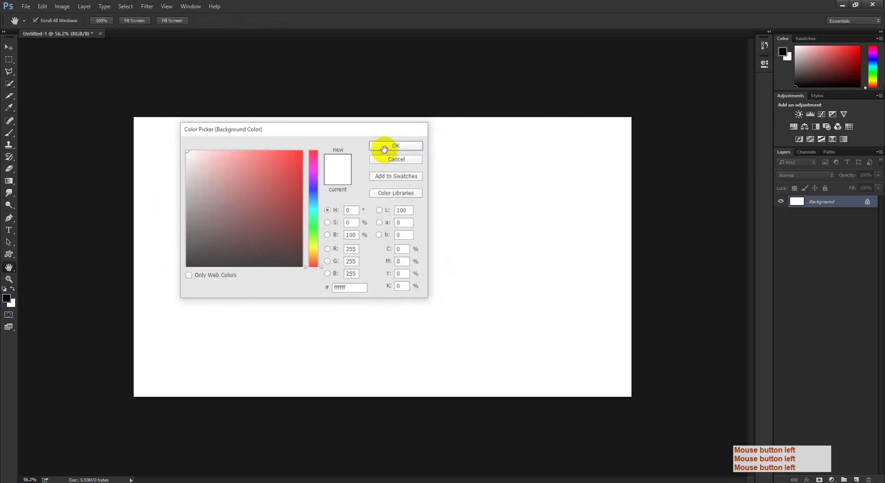
Step: Set the foreground colour to pure red, ff0000, in the Color Picker
{"action": "left_click", "coordinate": [7, 298]}
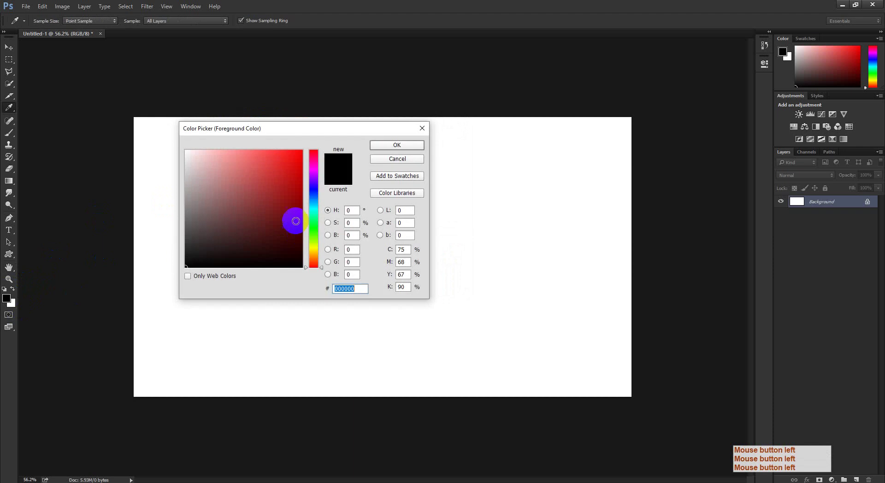
{"action": "left_click", "coordinate": [305, 151]}
{"action": "left_click_drag", "start_coordinate": [305, 151], "coordinate": [310, 142]}
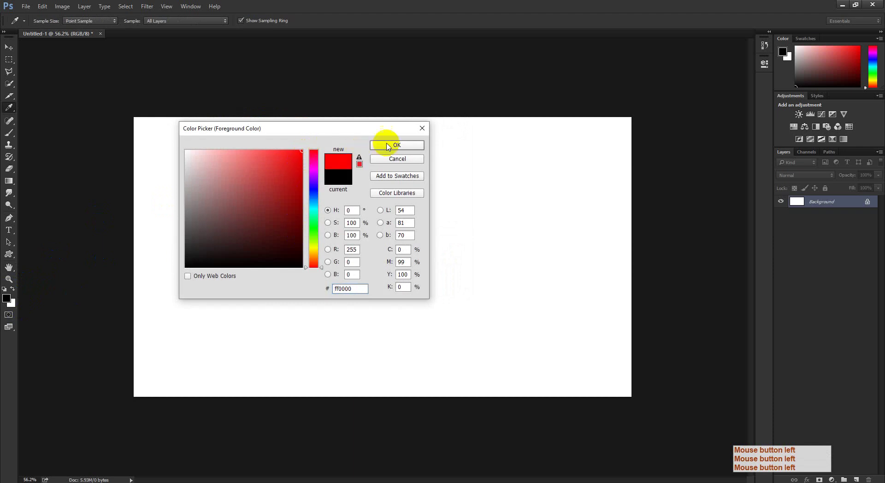
{"action": "left_click", "coordinate": [401, 146]}
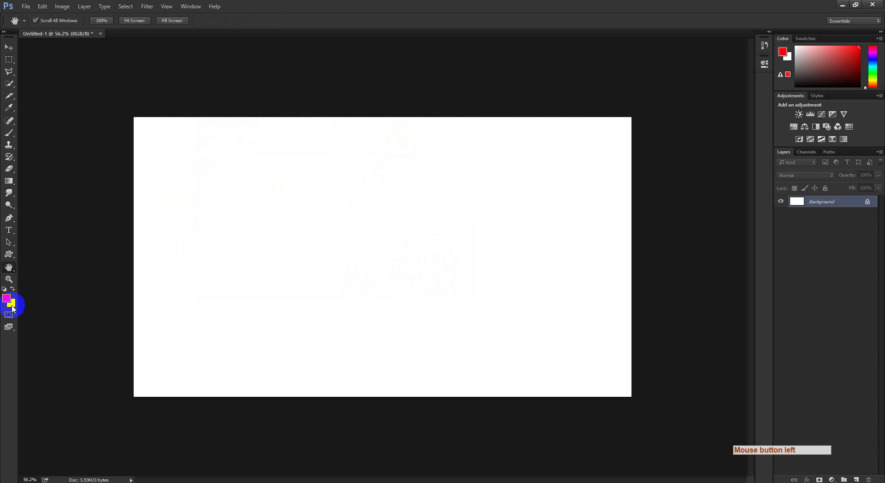
Step: Set the background colour to a strong blue by picking a blue hue and a highly saturated, bright shade
{"action": "left_click", "coordinate": [12, 307]}
{"action": "left_click", "coordinate": [314, 185]}
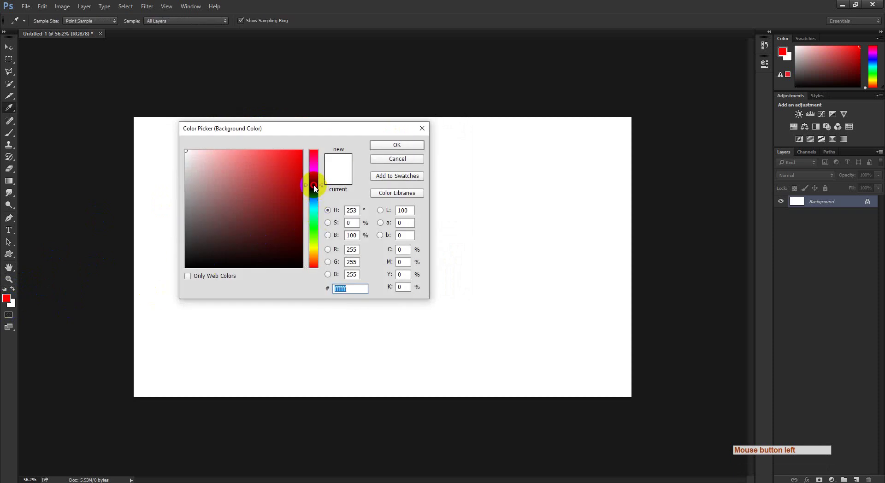
{"action": "left_click", "coordinate": [302, 151]}
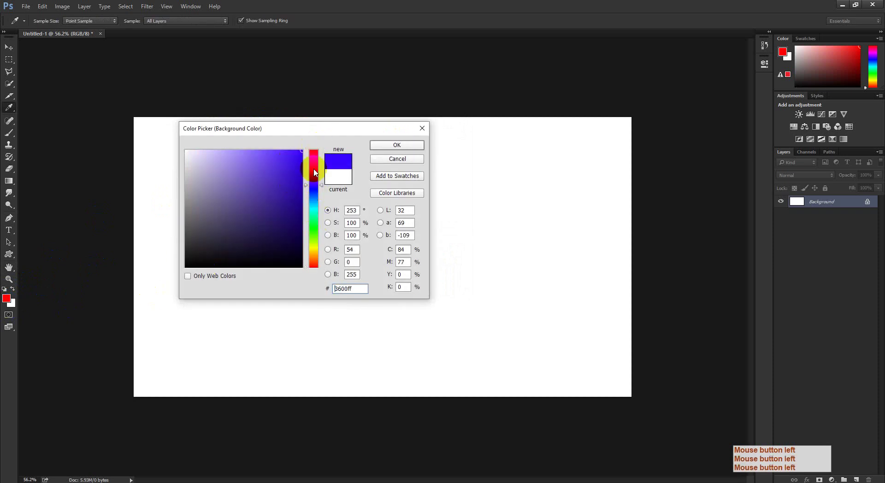
{"action": "mouse_move", "coordinate": [315, 173]}
{"action": "left_mouse_down"}
{"action": "mouse_move", "coordinate": [314, 158]}
{"action": "mouse_move", "coordinate": [315, 267]}
{"action": "mouse_move", "coordinate": [316, 193]}
{"action": "left_mouse_up"}
{"action": "left_click", "coordinate": [298, 154]}
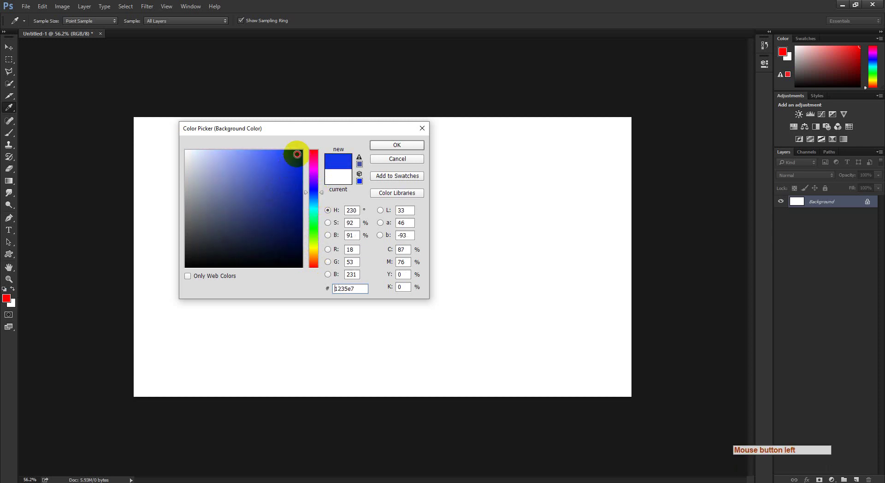
{"action": "left_click", "coordinate": [402, 145]}
{"action": "key", "text": "h"}
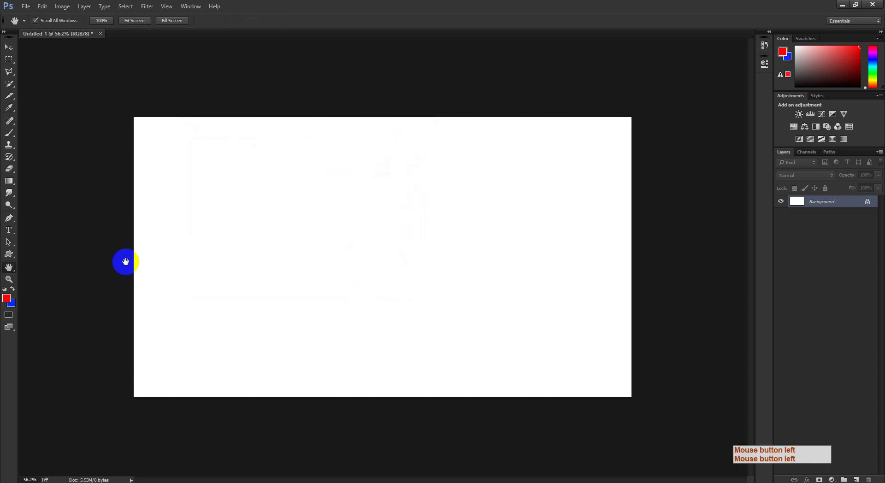
{"action": "left_click", "coordinate": [5, 300]}
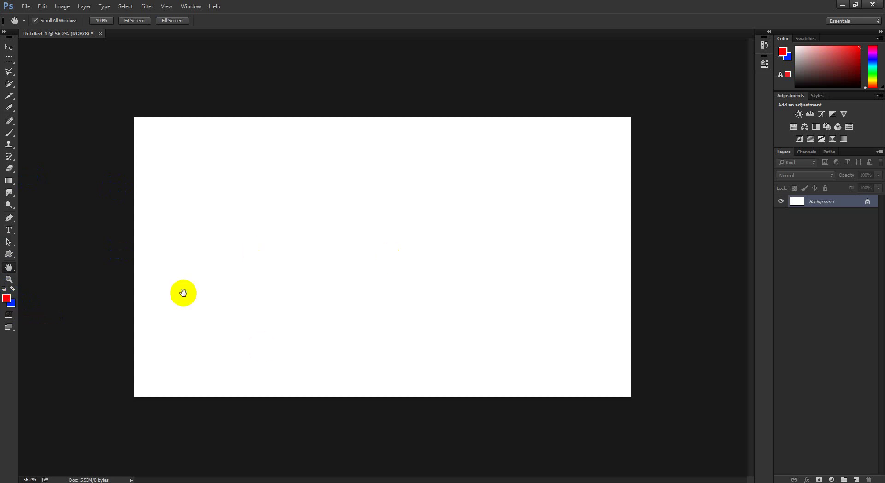
Step: Fill the Background layer with the red foreground colour and undo the fill, repeating the demonstration twice
{"action": "key", "text": "alt"}
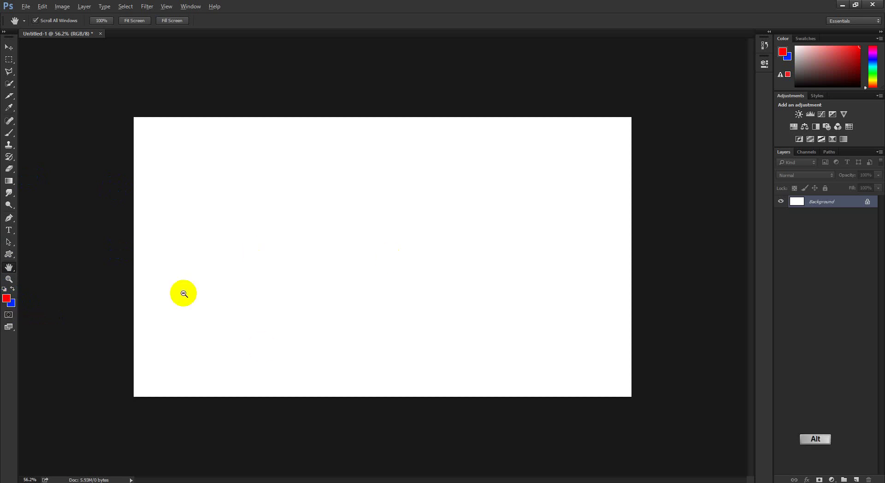
{"action": "key", "text": "alt+BackSpace"}
{"action": "key", "text": "ctrl+z"}
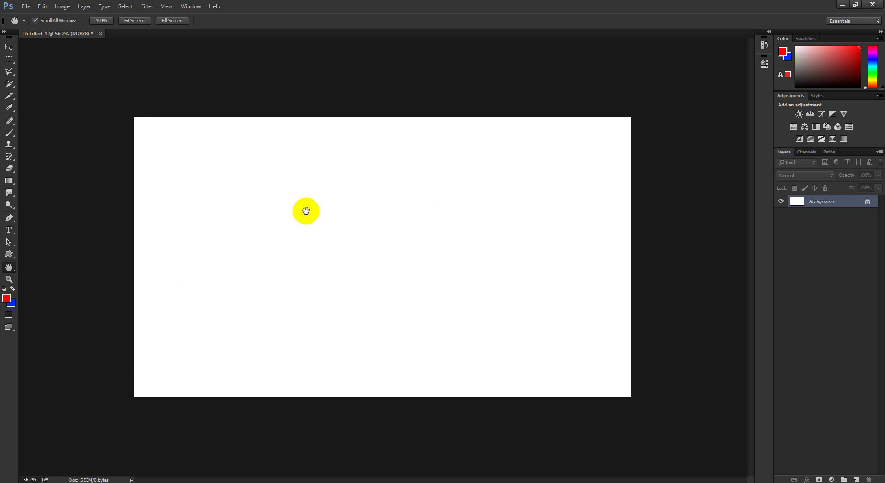
{"action": "key", "text": "alt"}
{"action": "key", "text": "alt+BackSpace"}
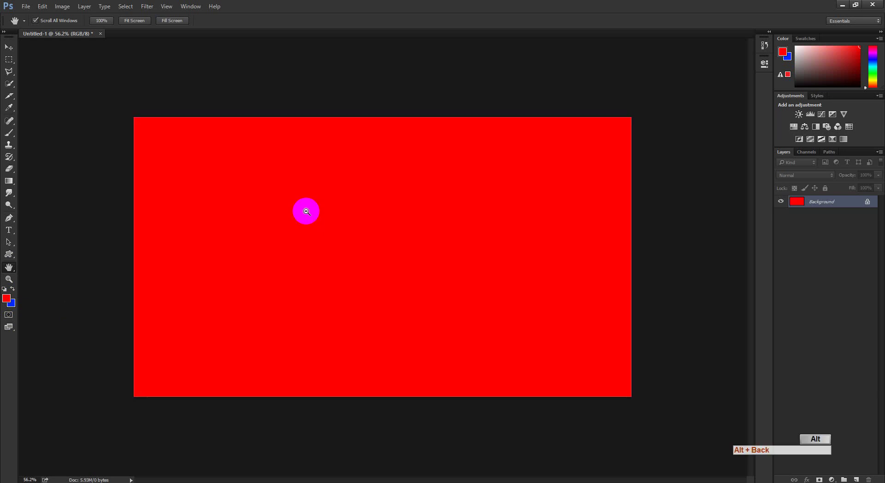
{"action": "key", "text": "alt"}
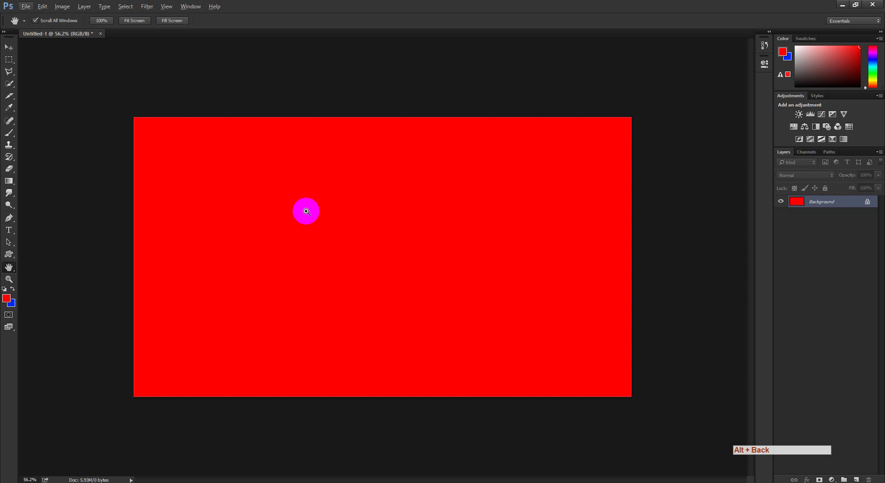
{"action": "key", "text": "ctrl"}
{"action": "key", "text": "ctrl+z"}
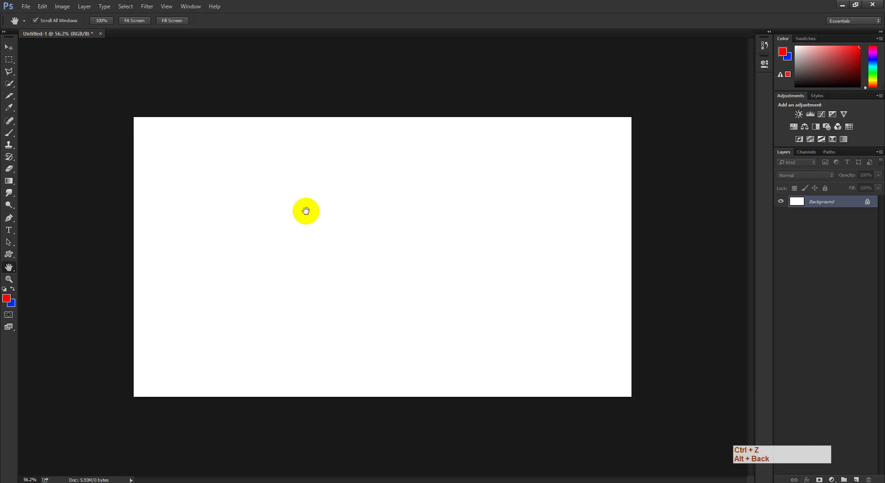
Step: Switch to the Google Meet call in Chrome, look through the participant list, return to Photoshop and dismiss the presenting notification
{"action": "left_click", "coordinate": [101, 270]}
{"action": "left_click", "coordinate": [154, 476]}
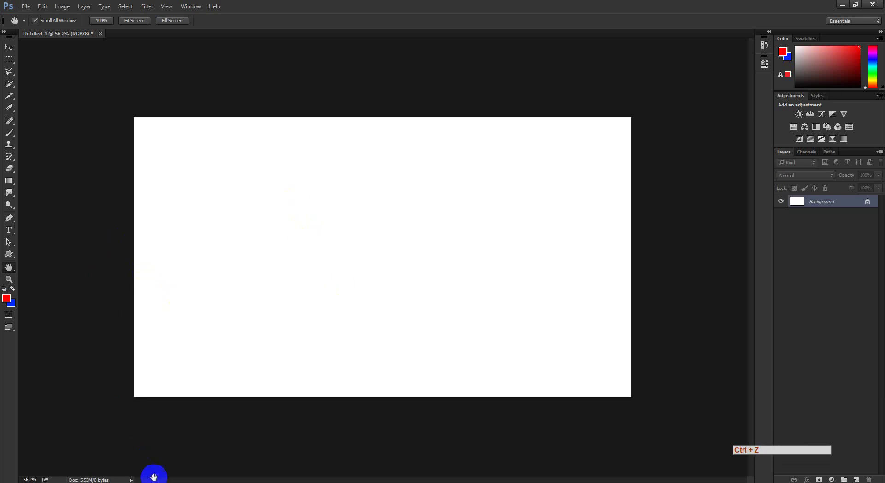
{"action": "left_click", "coordinate": [79, 453]}
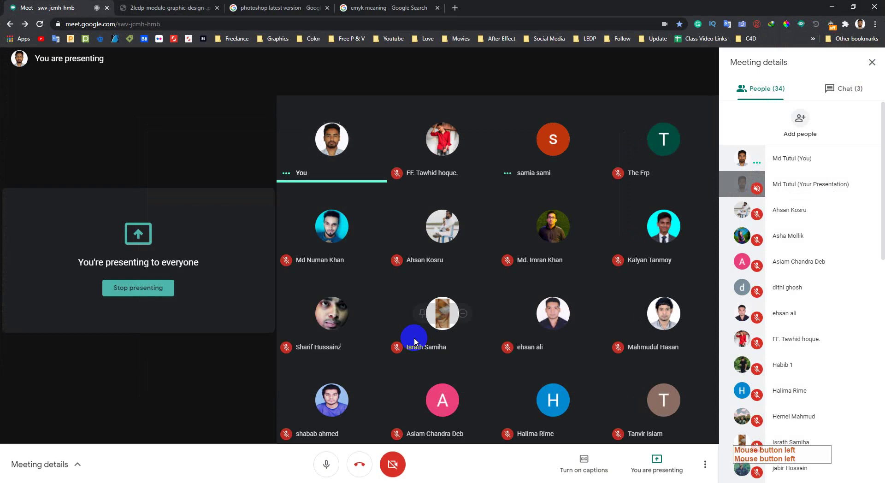
{"action": "scroll", "coordinate": [804, 282], "scroll_direction": "down", "scroll_amount": 1}
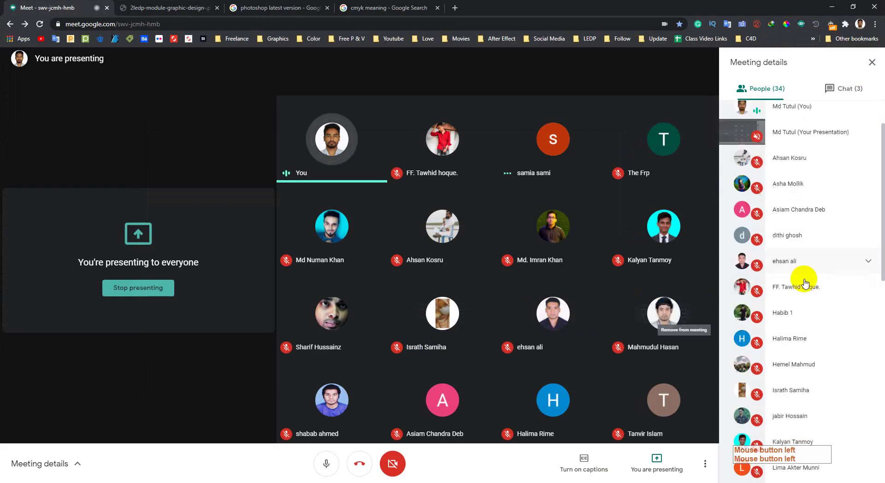
{"action": "scroll", "coordinate": [806, 282], "scroll_direction": "up", "scroll_amount": 1}
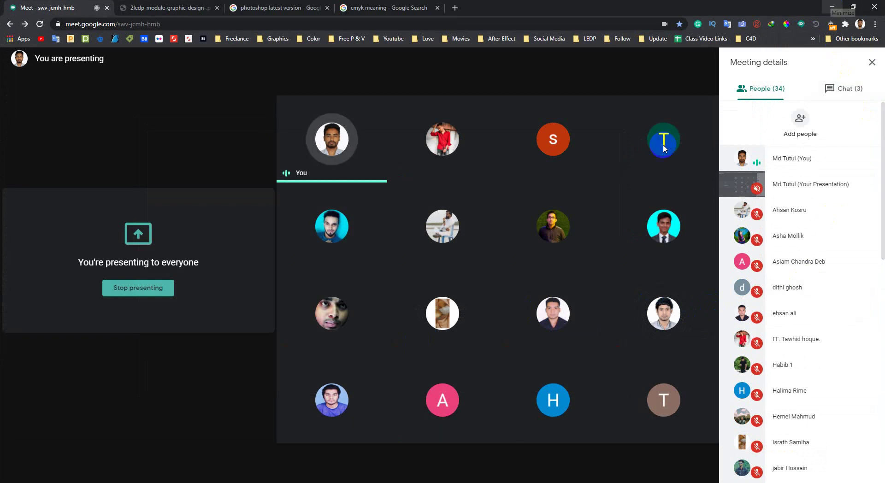
{"action": "left_click", "coordinate": [832, 6]}
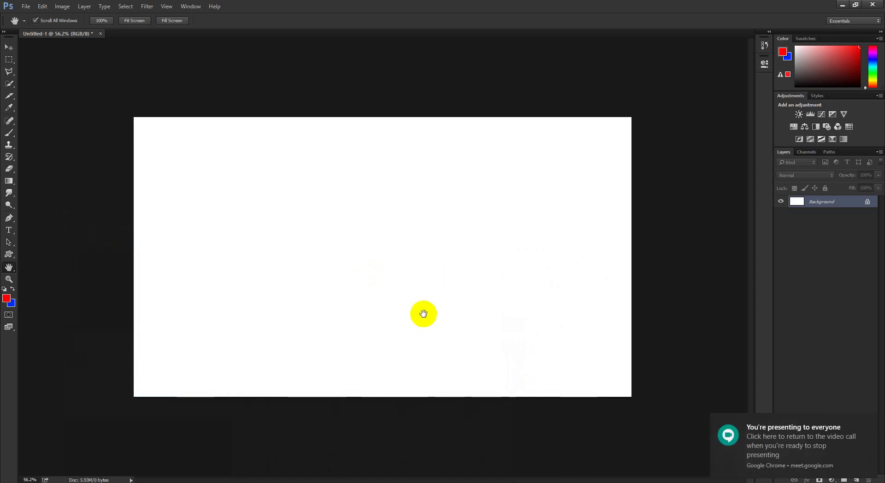
{"action": "left_click", "coordinate": [875, 442]}
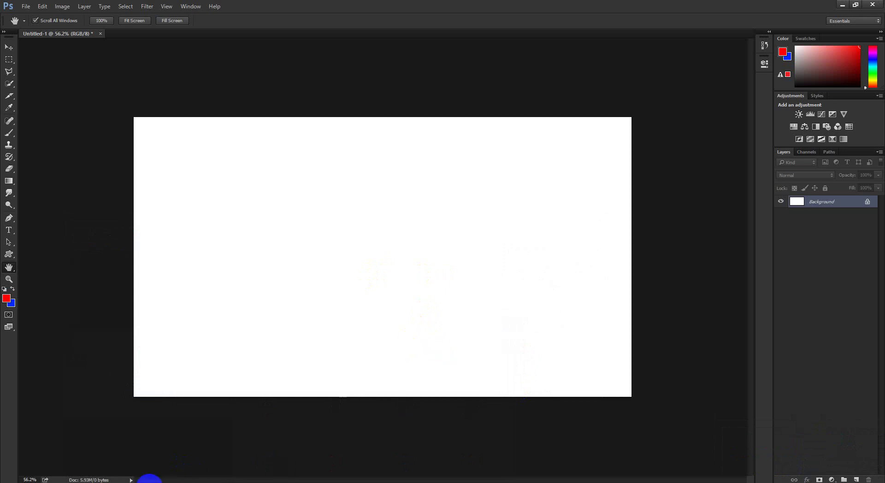
{"action": "mouse_move", "coordinate": [140, 482]}
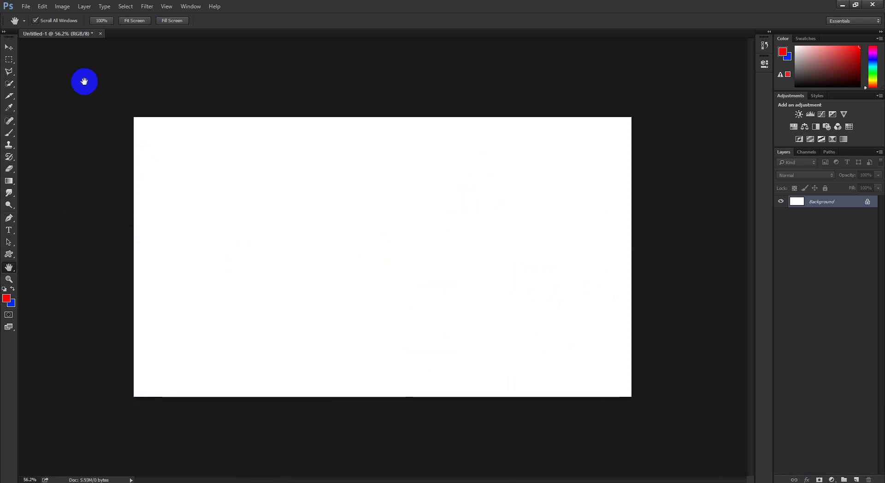
{"action": "left_click", "coordinate": [44, 10]}
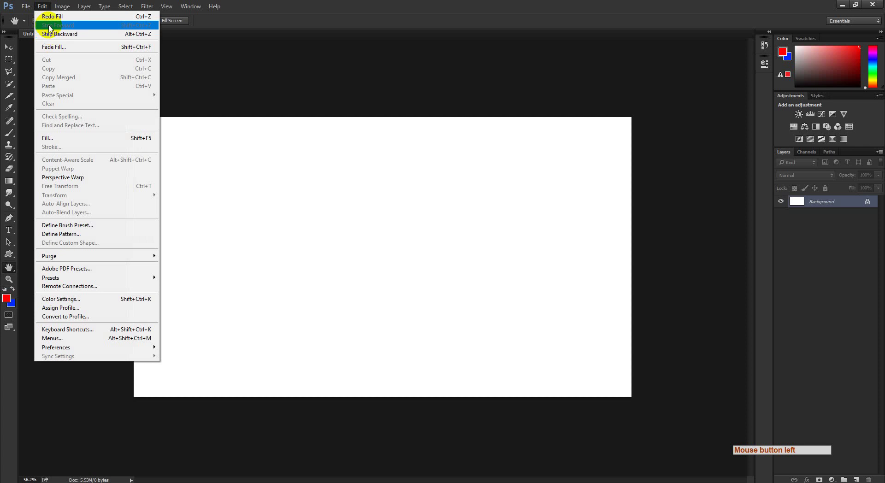
{"action": "left_click", "coordinate": [84, 6]}
{"action": "left_click", "coordinate": [322, 4]}
Step: Check the Google Meet call in Chrome again and return to Photoshop
{"action": "left_click", "coordinate": [146, 480]}
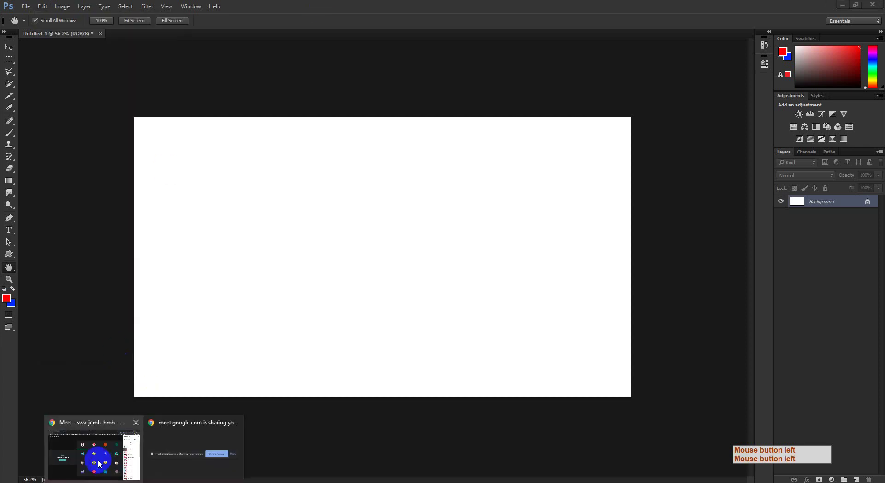
{"action": "left_click", "coordinate": [94, 461]}
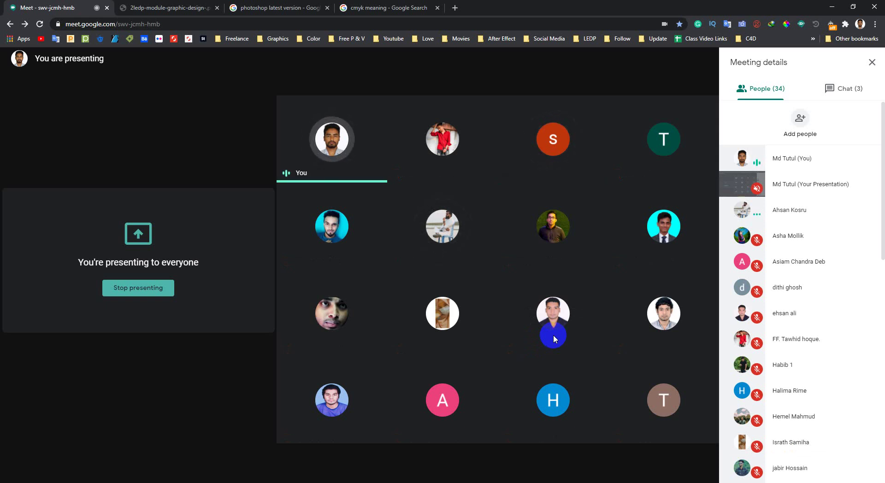
{"action": "left_click", "coordinate": [832, 7]}
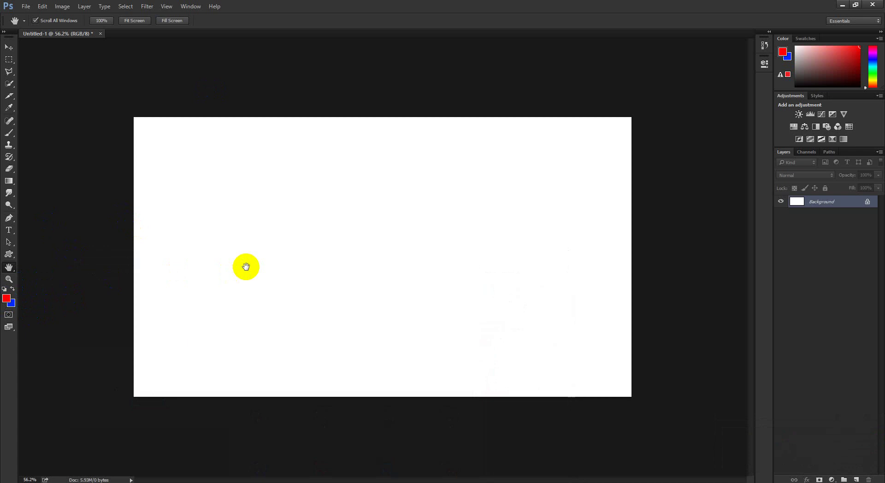
Step: Fill the Background layer with the red foreground colour and undo it, and do the same with the blue background colour
{"action": "key", "text": "alt+BackSpace"}
{"action": "key", "text": "ctrl+z"}
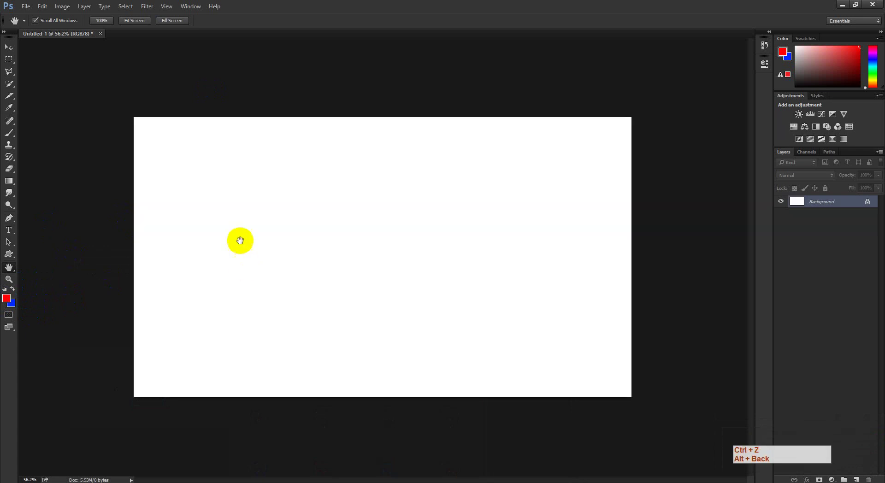
{"action": "left_click", "coordinate": [13, 308]}
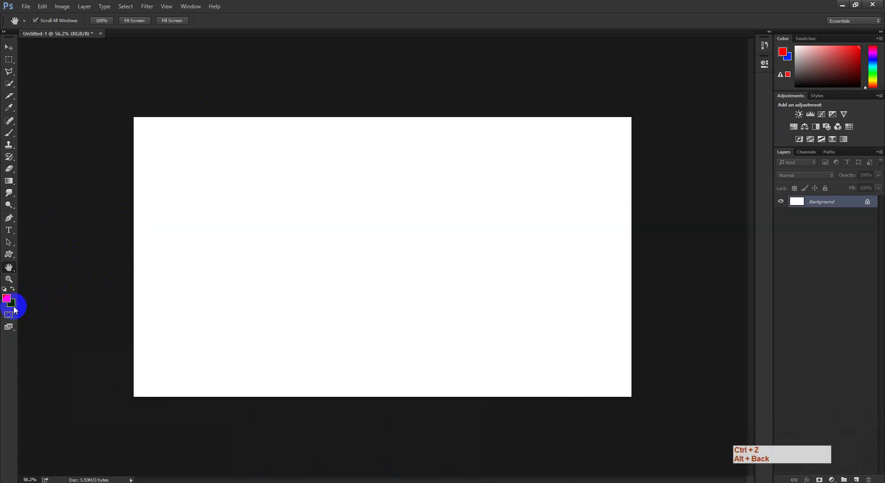
{"action": "key", "text": "ctrl"}
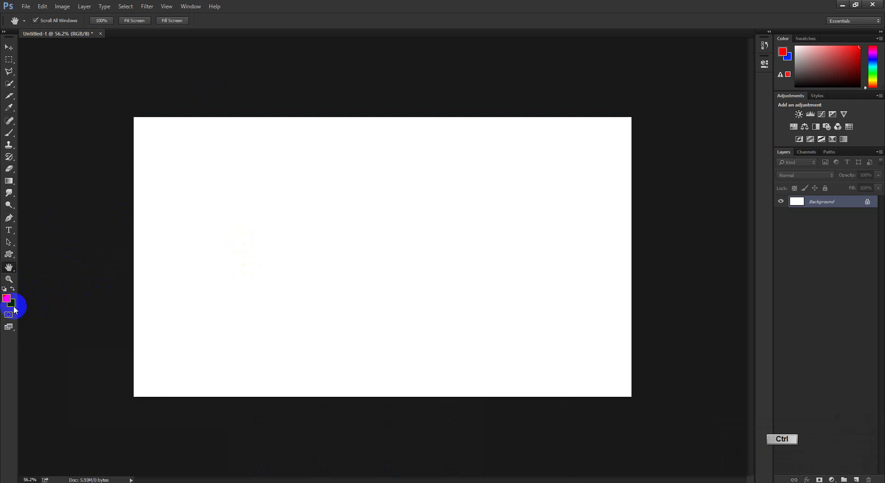
{"action": "key", "text": "ctrl+BackSpace"}
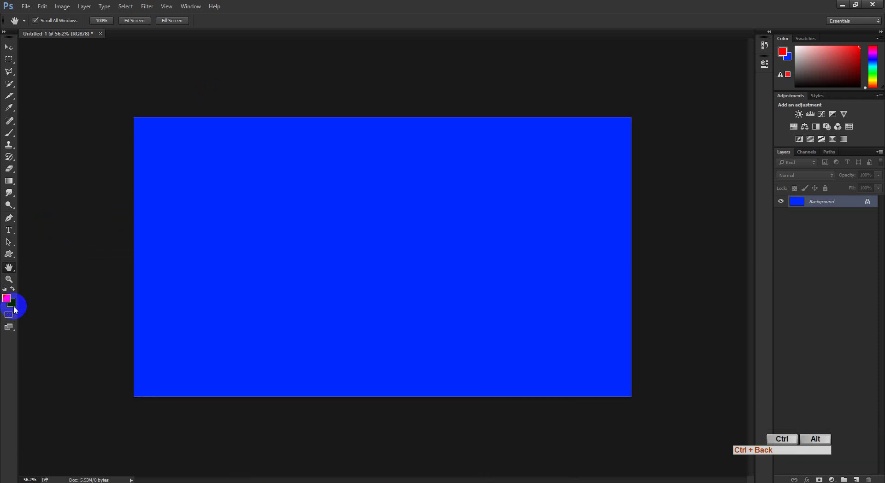
{"action": "key", "text": "ctrl+alt+z"}
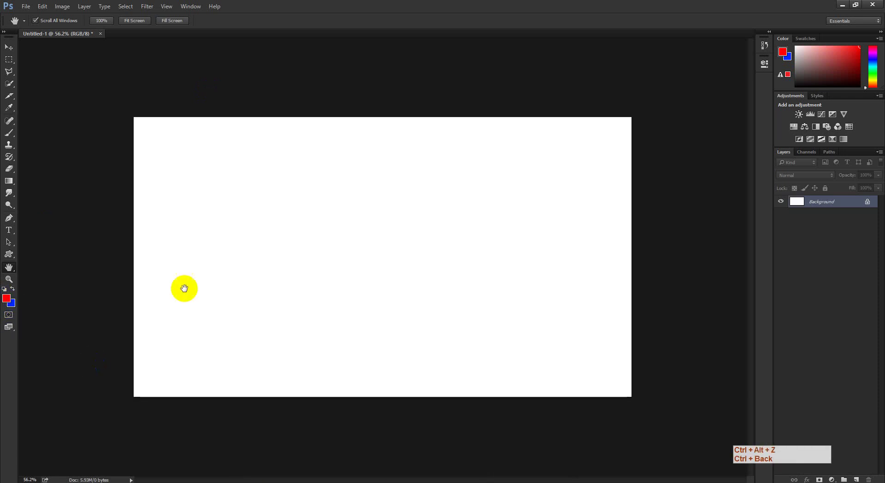
Step: Fill the Background layer with the red foreground colour, undo the fill, and set the foreground colour to green 36ff00
{"action": "key", "text": "alt+BackSpace"}
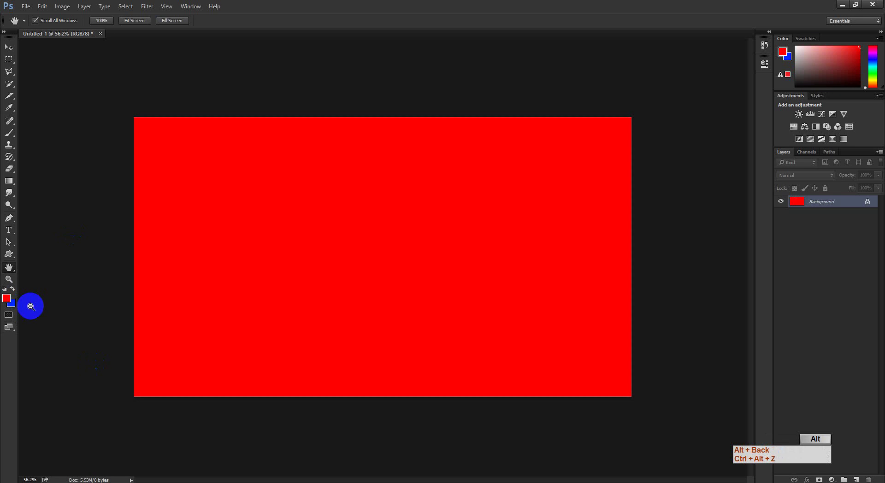
{"action": "key", "text": "ctrl+z"}
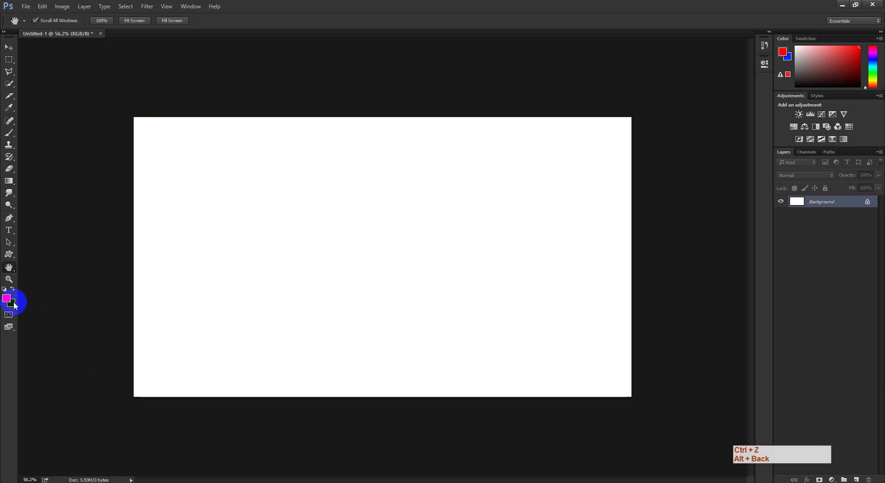
{"action": "left_click", "coordinate": [12, 304]}
{"action": "left_click", "coordinate": [314, 233]}
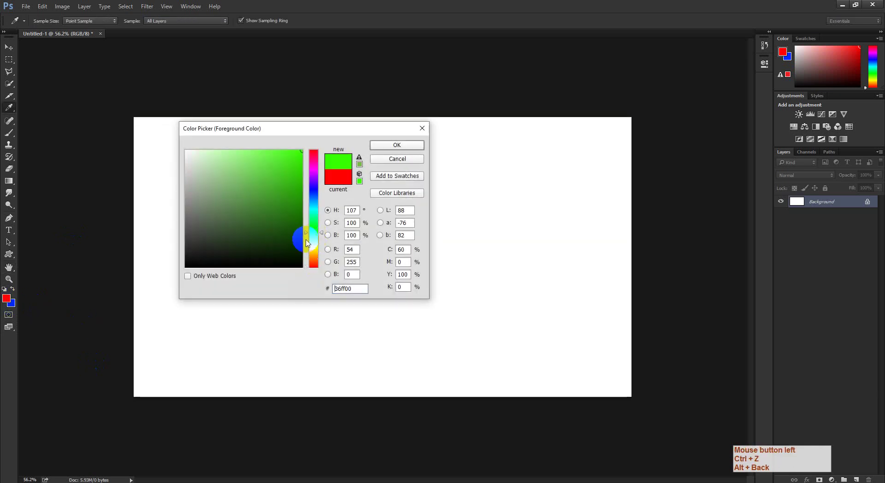
{"action": "left_click", "coordinate": [376, 146]}
{"action": "left_click", "coordinate": [9, 267]}
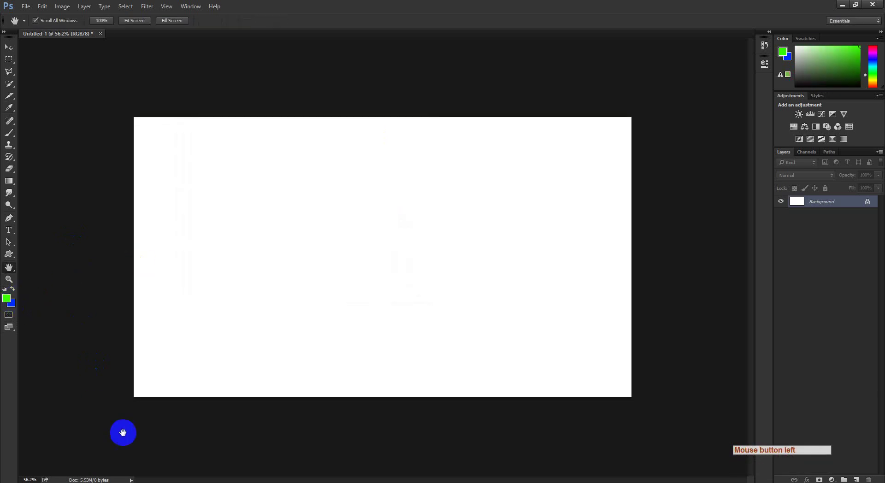
Step: Check the Google Meet call in Chrome and return to Photoshop
{"action": "left_click", "coordinate": [149, 481]}
{"action": "left_click", "coordinate": [95, 451]}
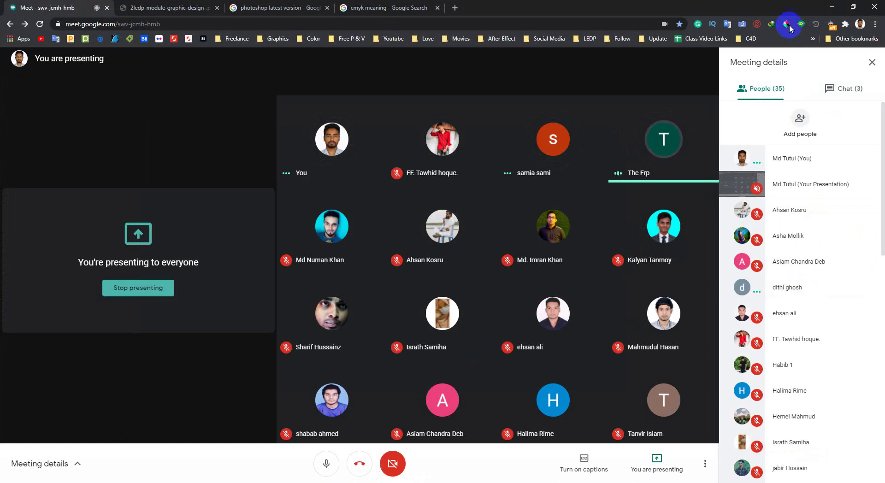
{"action": "left_click", "coordinate": [831, 5]}
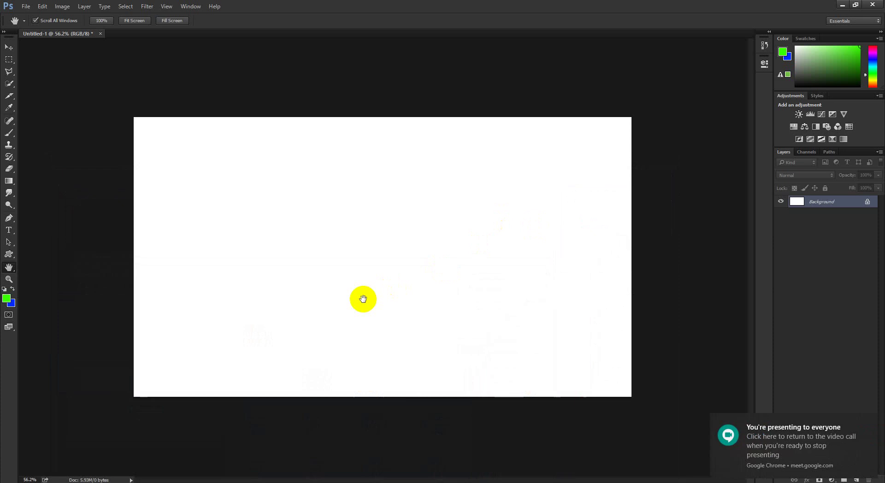
Step: Set the foreground colour to magenta fc00ff in the Color Picker
{"action": "left_click", "coordinate": [7, 299]}
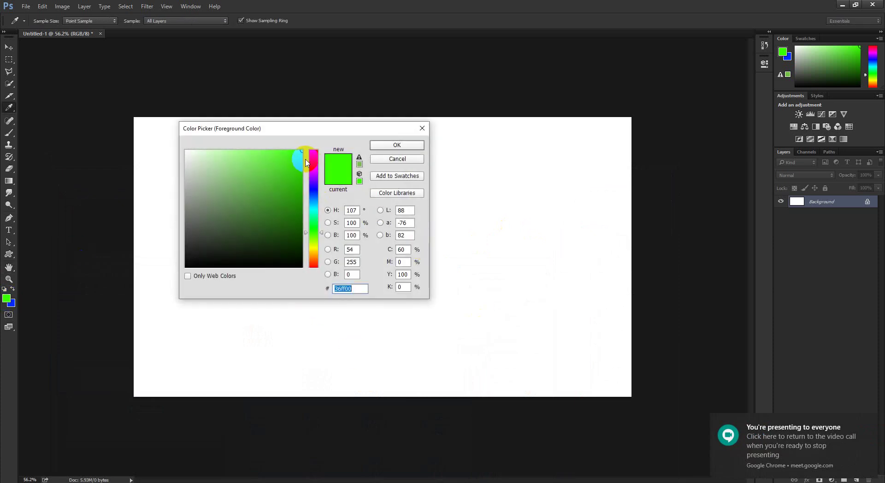
{"action": "key", "text": "Escape"}
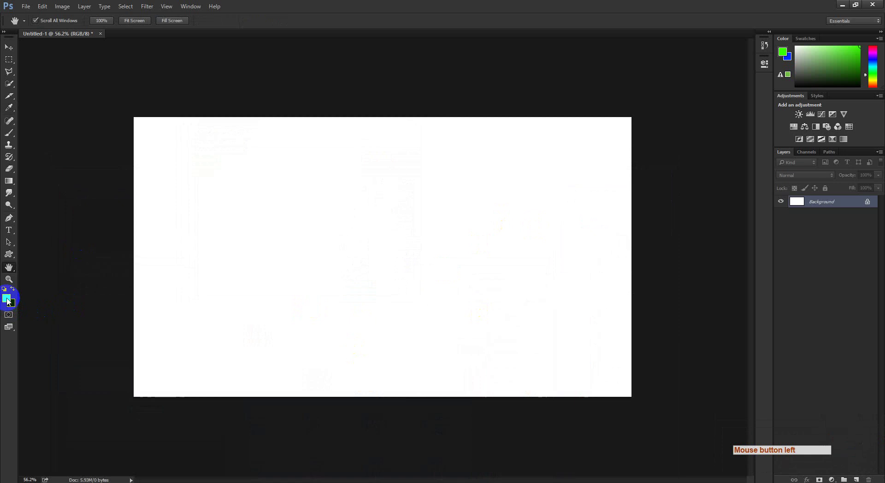
{"action": "left_click", "coordinate": [7, 300]}
{"action": "left_click", "coordinate": [313, 153]}
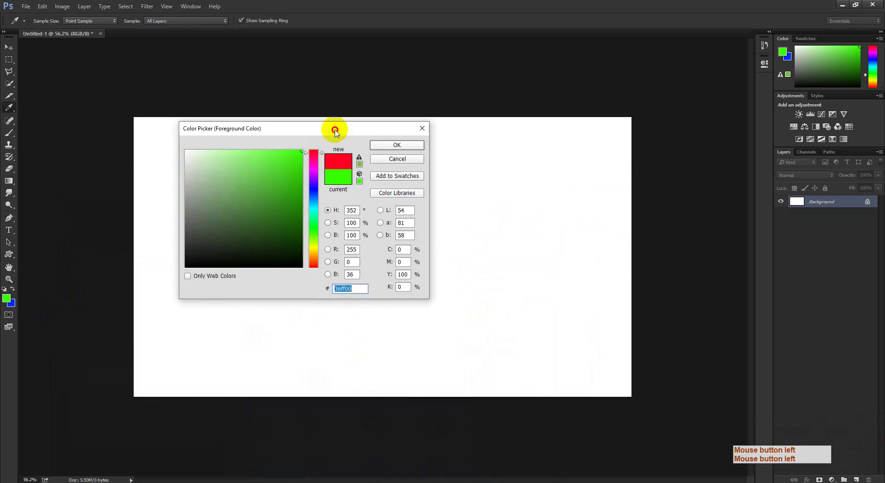
{"action": "left_click", "coordinate": [314, 150]}
{"action": "left_click", "coordinate": [293, 168]}
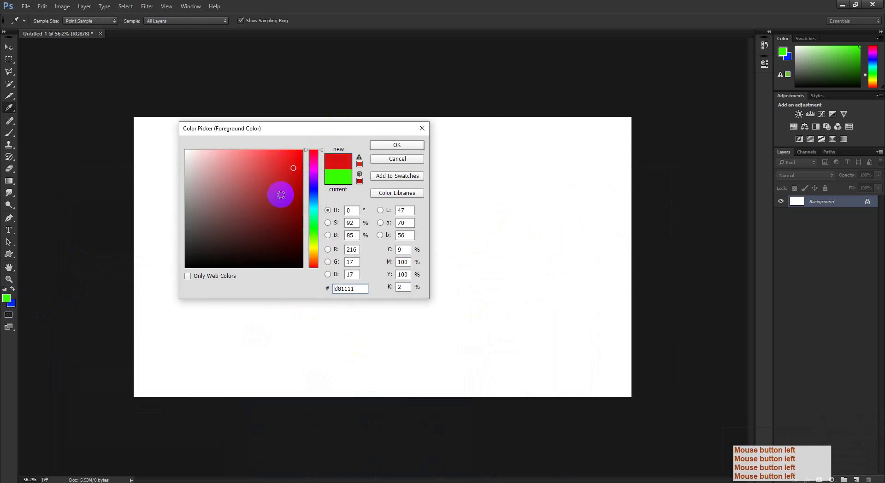
{"action": "left_click", "coordinate": [316, 174]}
{"action": "left_click", "coordinate": [395, 144]}
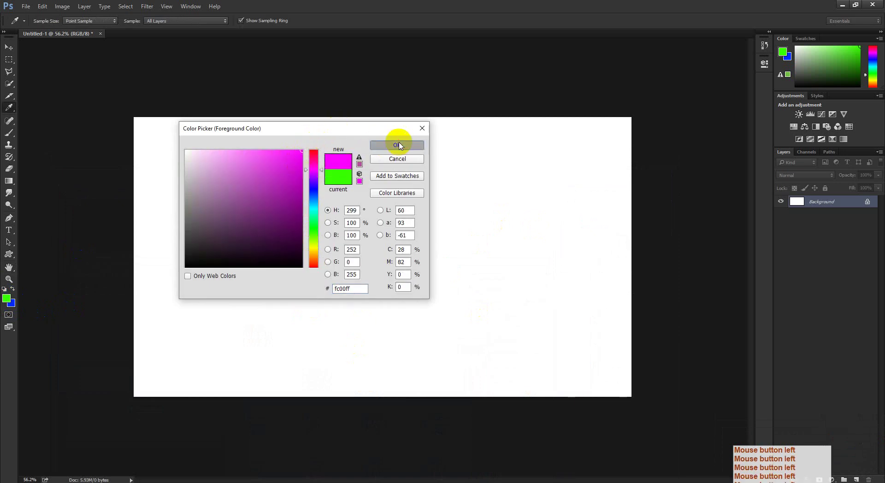
Step: Set the background colour to yellow ffd200 in the Color Picker
{"action": "left_click", "coordinate": [11, 304]}
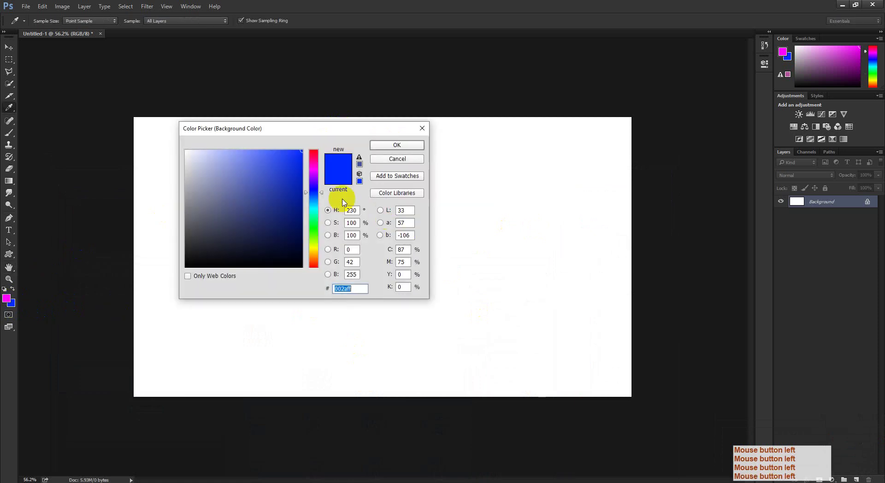
{"action": "left_click", "coordinate": [312, 251]}
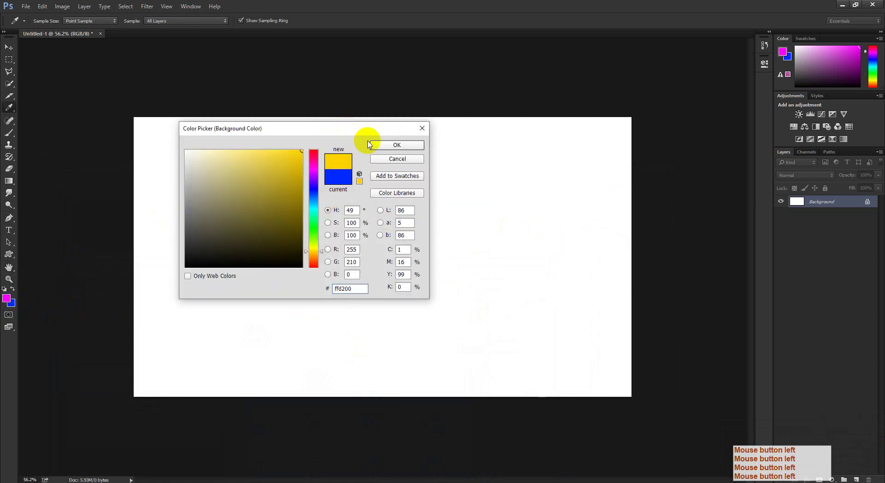
{"action": "left_click", "coordinate": [396, 145]}
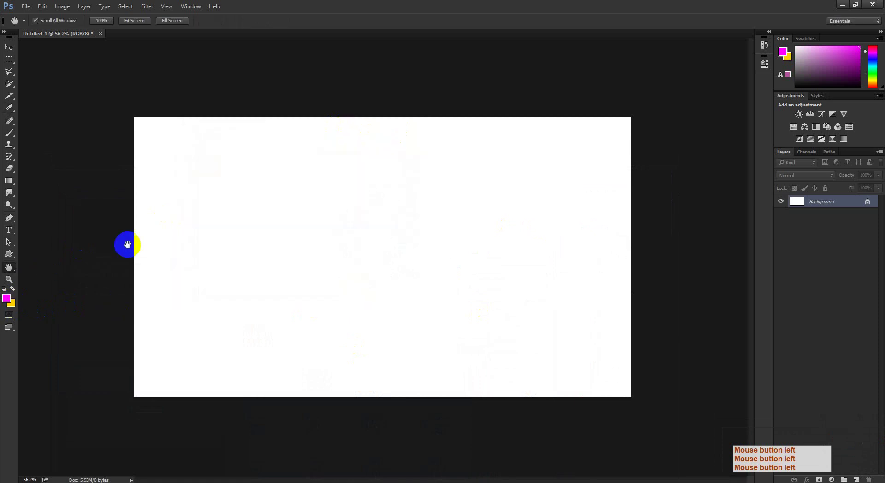
Step: Fill the Background layer with the magenta foreground colour and undo it, and do the same with the yellow background colour
{"action": "left_click", "coordinate": [7, 299]}
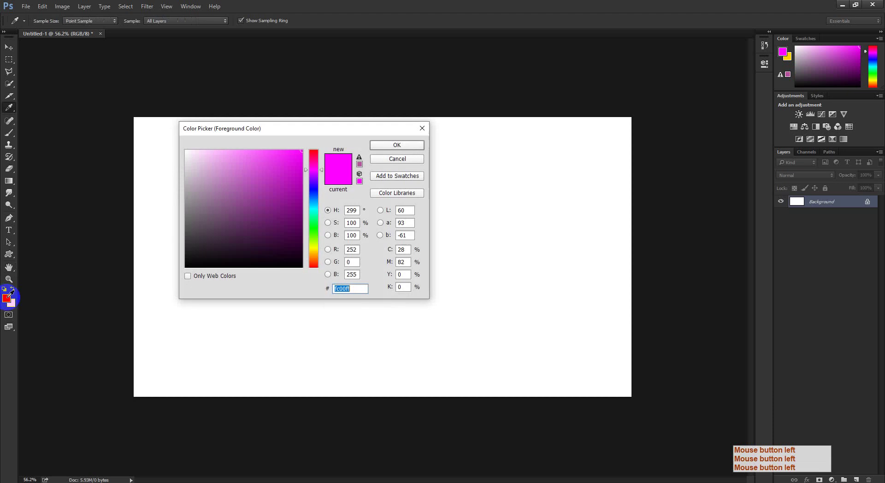
{"action": "left_click", "coordinate": [397, 146]}
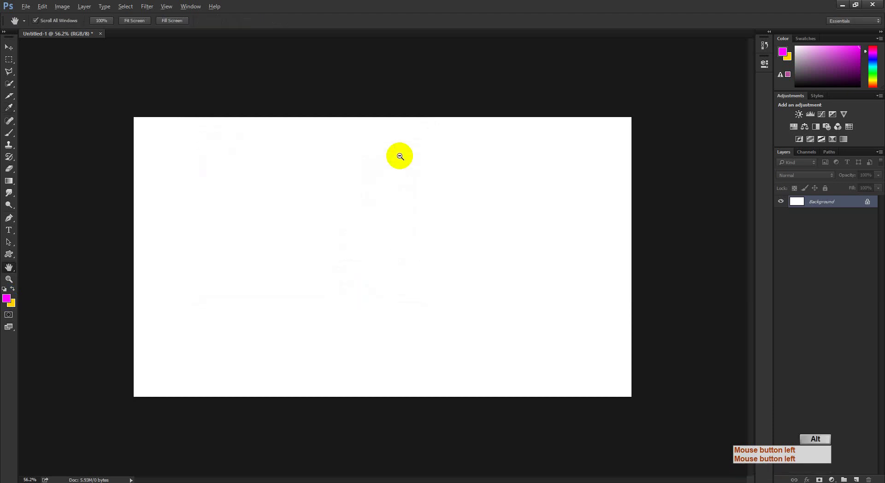
{"action": "key", "text": "alt+BackSpace"}
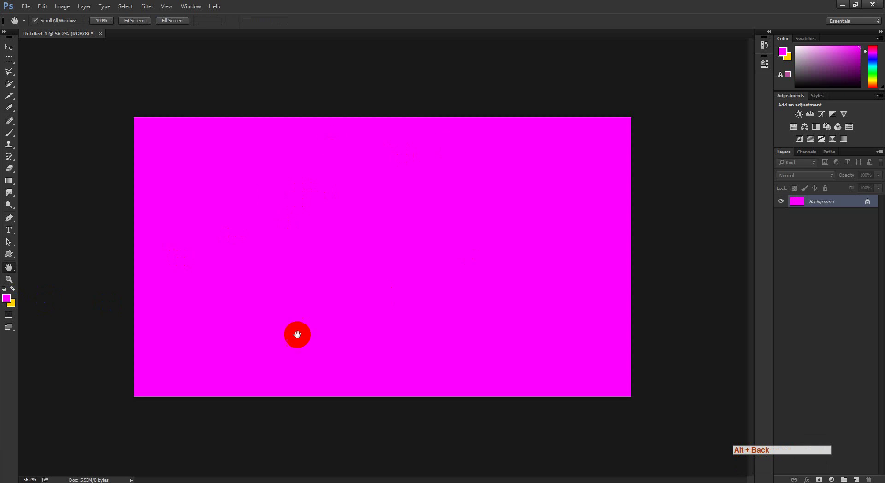
{"action": "key", "text": "ctrl+z"}
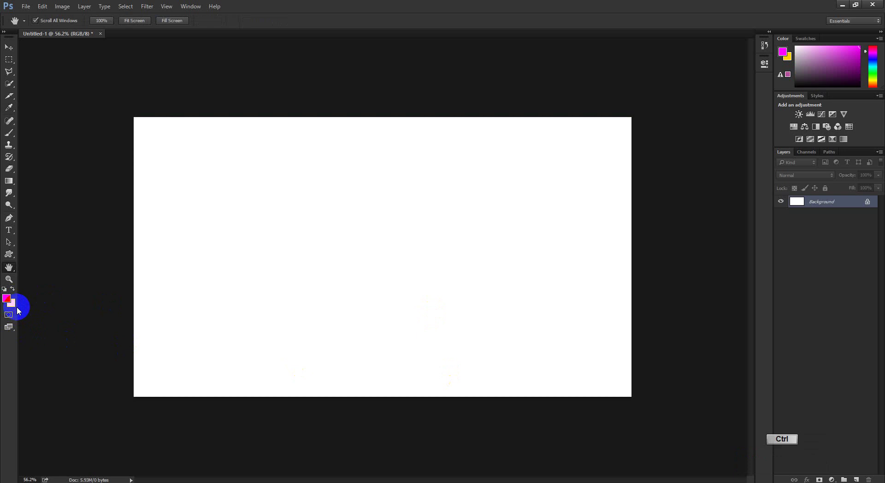
{"action": "key", "text": "ctrl+BackSpace"}
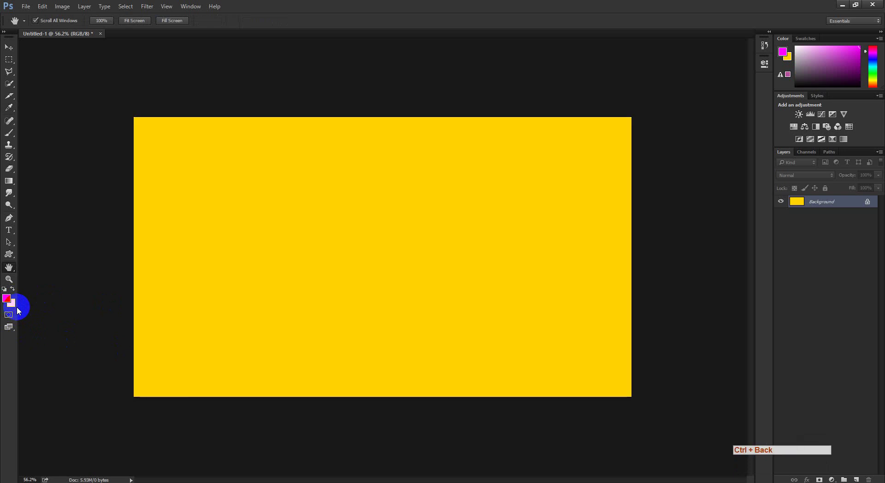
{"action": "key", "text": "ctrl+z"}
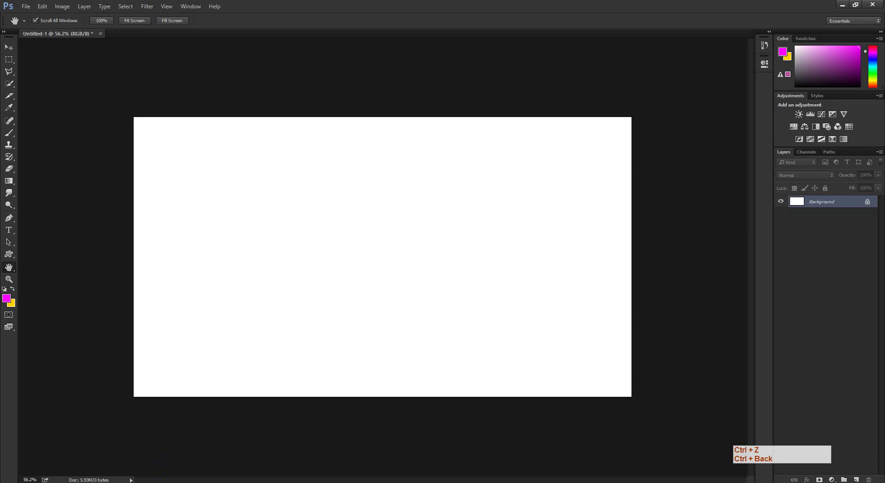
Step: Switch to the Google Meet call in Chrome, look through the participant list and return to Photoshop
{"action": "left_click", "coordinate": [152, 482]}
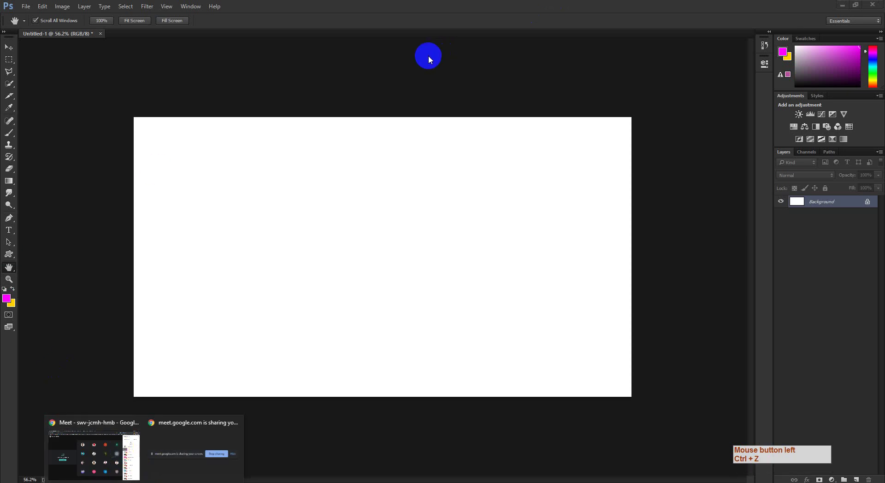
{"action": "left_click", "coordinate": [157, 481]}
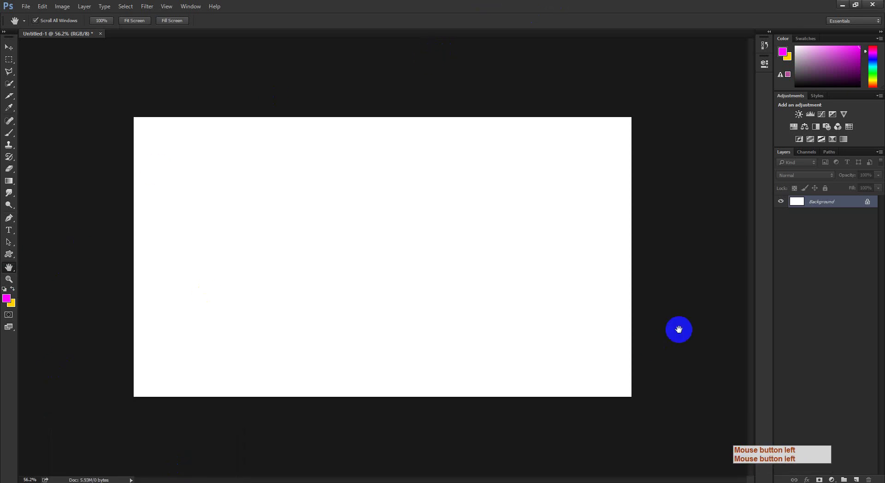
{"action": "left_click", "coordinate": [134, 480]}
{"action": "left_click", "coordinate": [366, 423]}
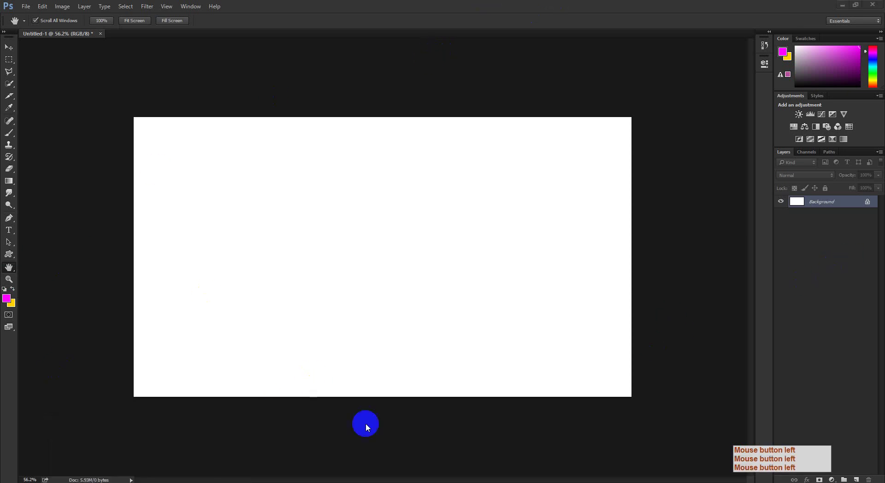
{"action": "scroll", "coordinate": [810, 286], "scroll_direction": "down", "scroll_amount": 3}
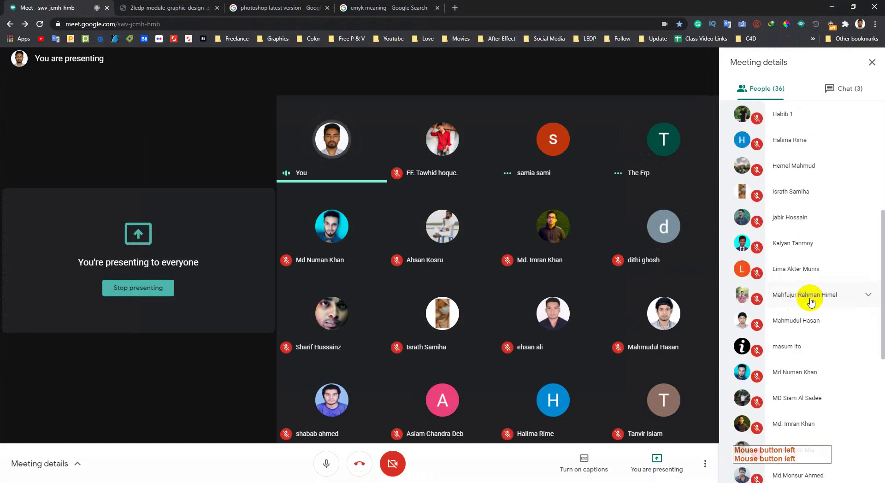
{"action": "scroll", "coordinate": [811, 301], "scroll_direction": "down", "scroll_amount": 2}
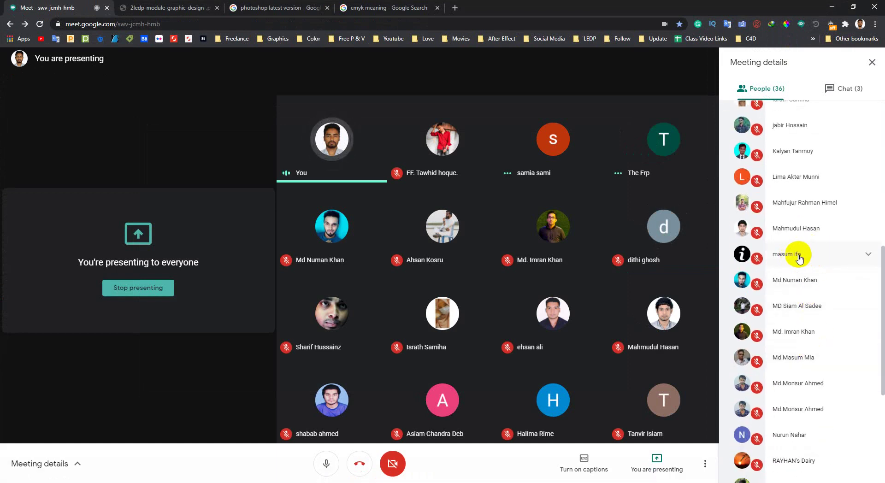
{"action": "scroll", "coordinate": [793, 277], "scroll_direction": "down", "scroll_amount": 3}
{"action": "scroll", "coordinate": [790, 307], "scroll_direction": "up", "scroll_amount": 2}
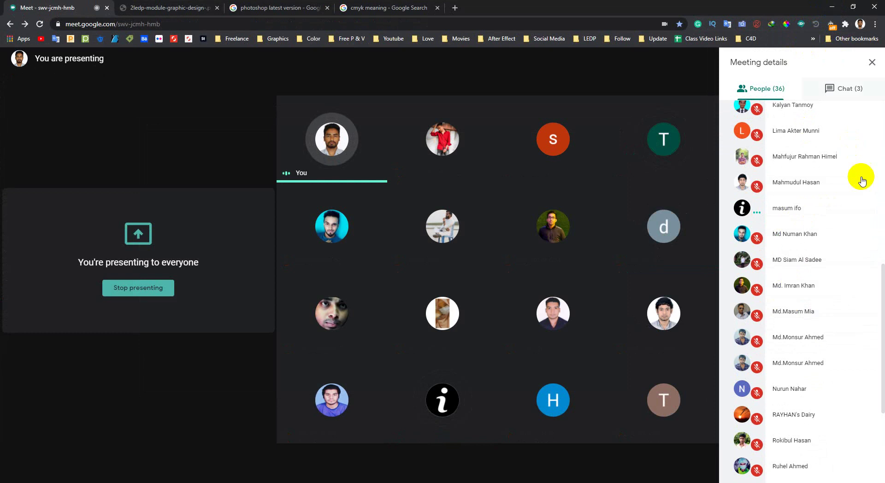
{"action": "scroll", "coordinate": [824, 253], "scroll_direction": "down", "scroll_amount": 4}
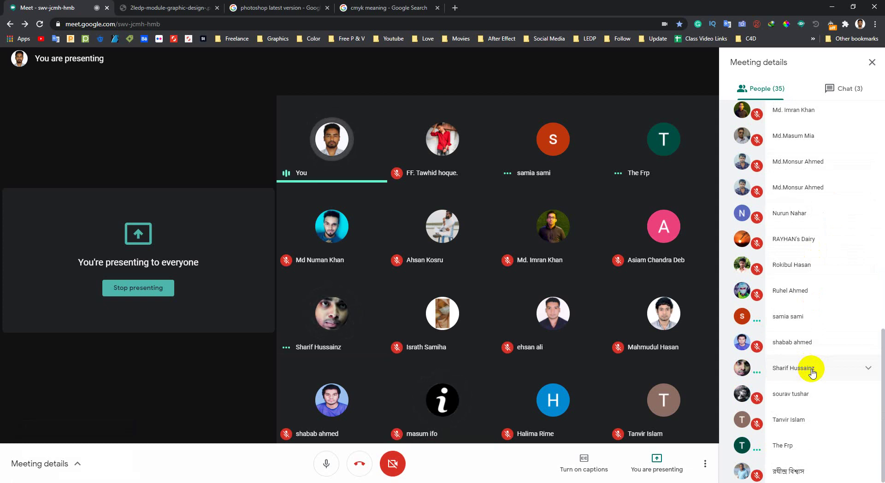
{"action": "scroll", "coordinate": [812, 373], "scroll_direction": "up", "scroll_amount": 8}
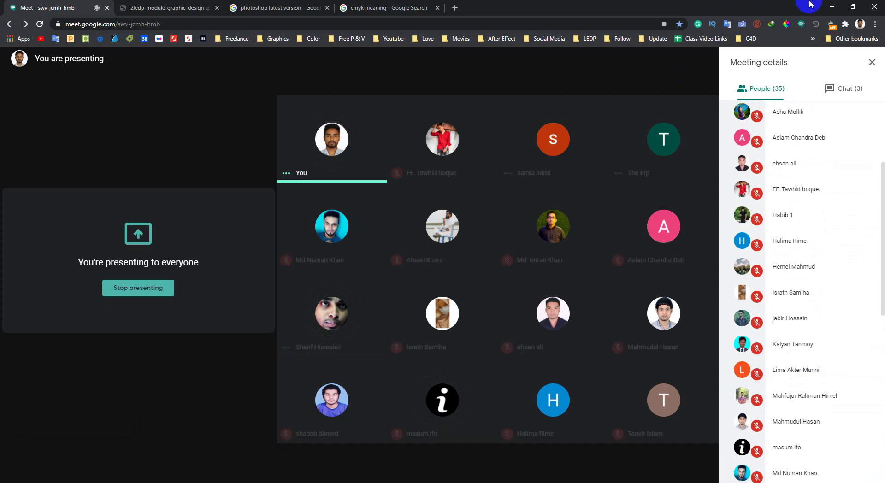
{"action": "left_click", "coordinate": [832, 6]}
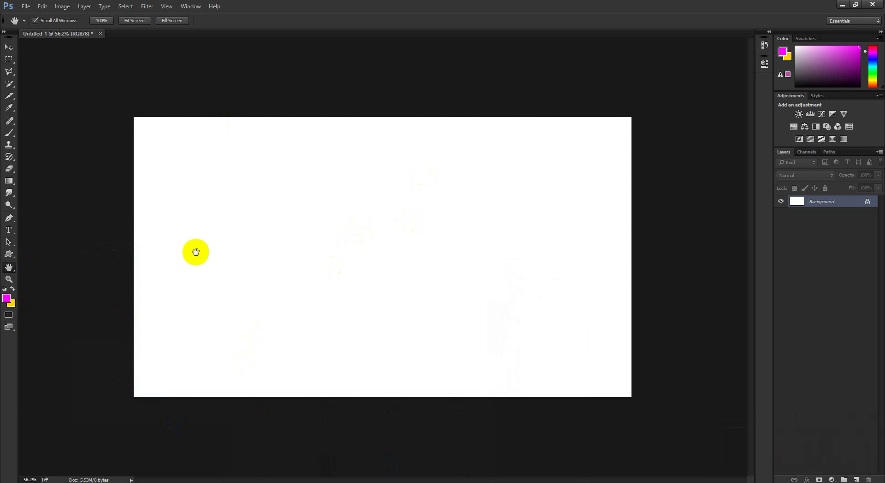
Step: Check the Google Meet call in Chrome once more and return to Photoshop
{"action": "left_click", "coordinate": [144, 473]}
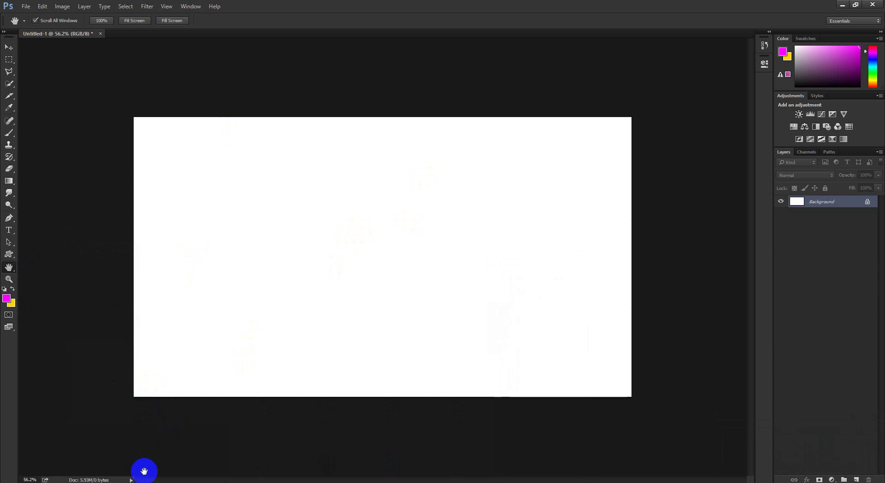
{"action": "left_click", "coordinate": [109, 461]}
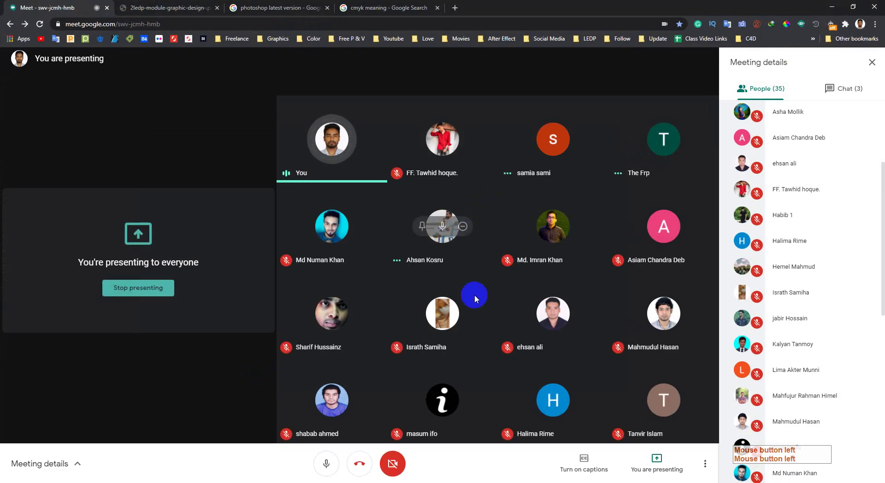
{"action": "left_click", "coordinate": [836, 4]}
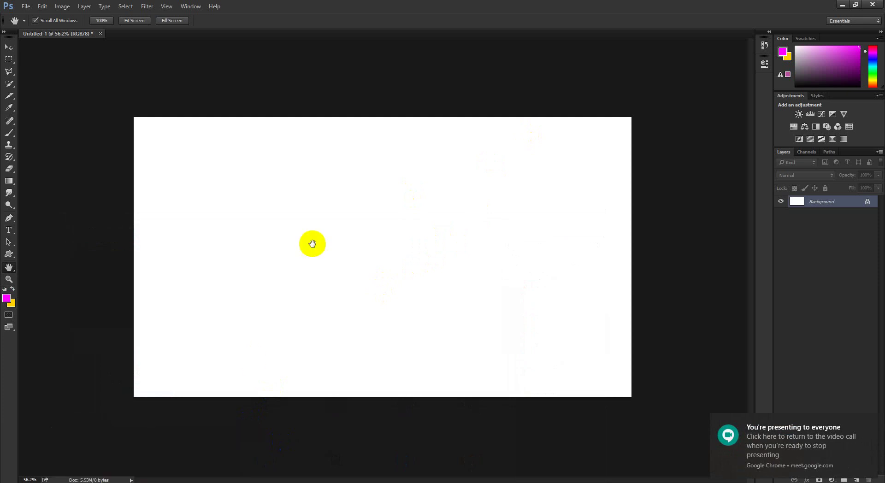
Step: Fill the Background layer with the yellow background colour, undo the fill and apply it again
{"action": "key", "text": "ctrl+BackSpace"}
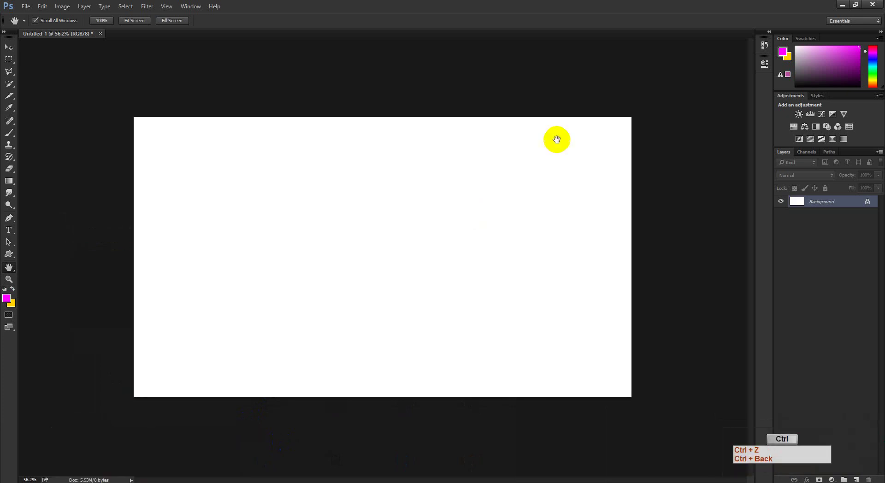
{"action": "key", "text": "ctrl+z"}
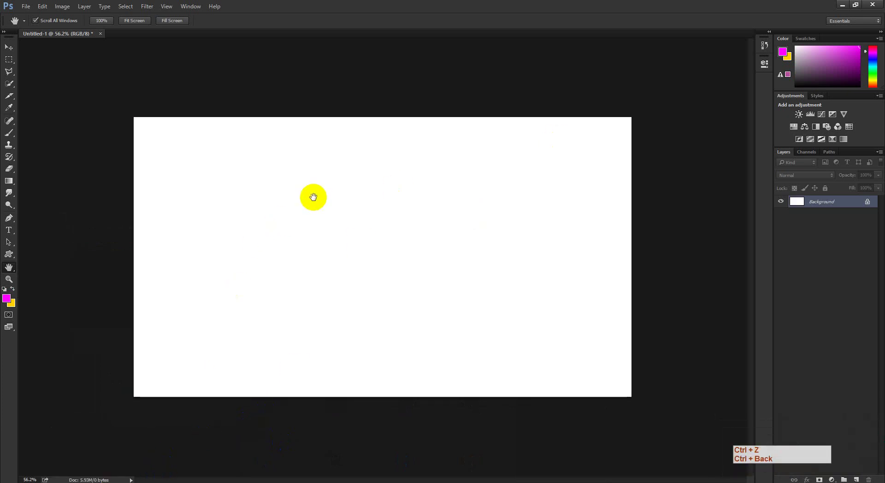
{"action": "key", "text": "ctrl+BackSpace"}
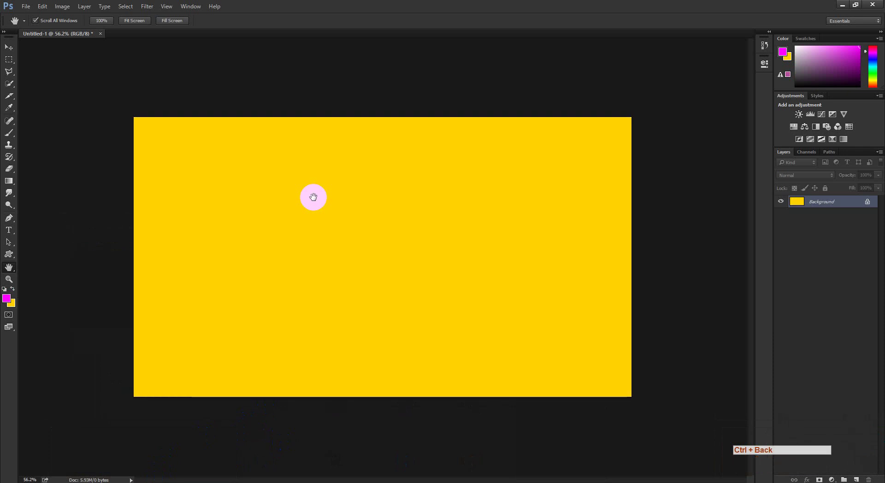
Step: Look at the Google Meet call in Chrome, return to Photoshop and get ready to reopen the call window
{"action": "left_click", "coordinate": [145, 480]}
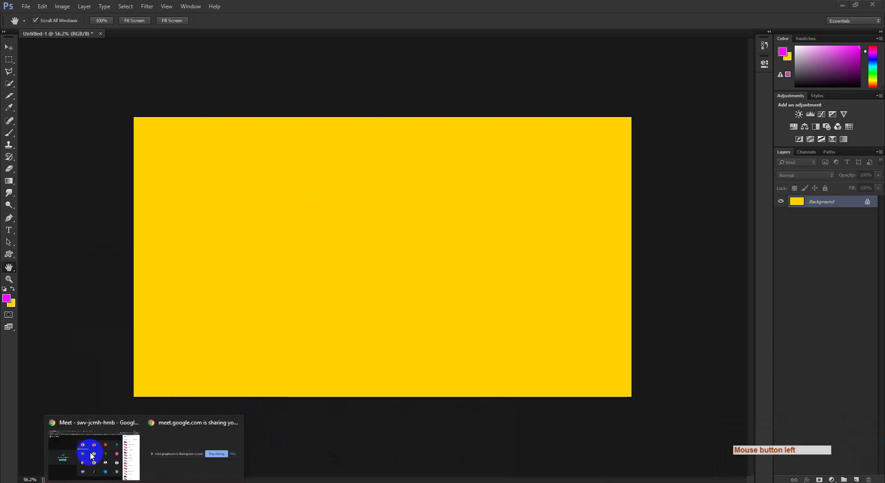
{"action": "left_click", "coordinate": [76, 427]}
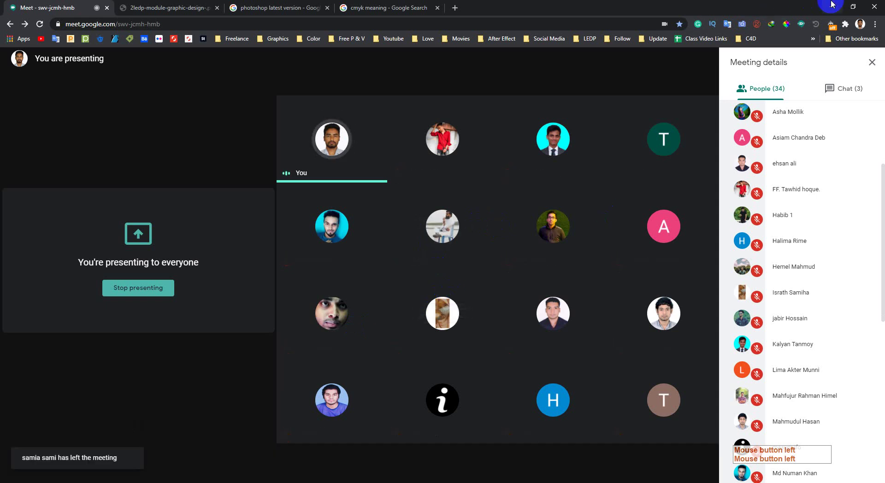
{"action": "left_click", "coordinate": [685, 45]}
{"action": "mouse_move", "coordinate": [145, 479]}
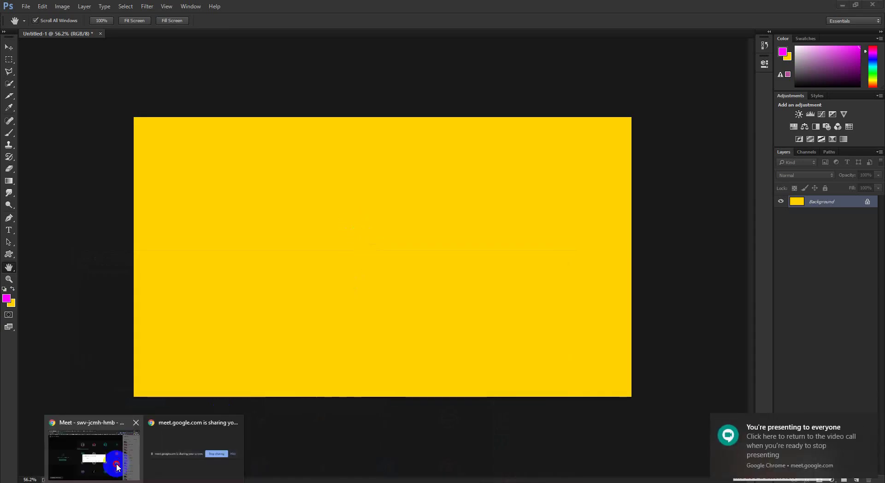
{"action": "left_click", "coordinate": [119, 463]}
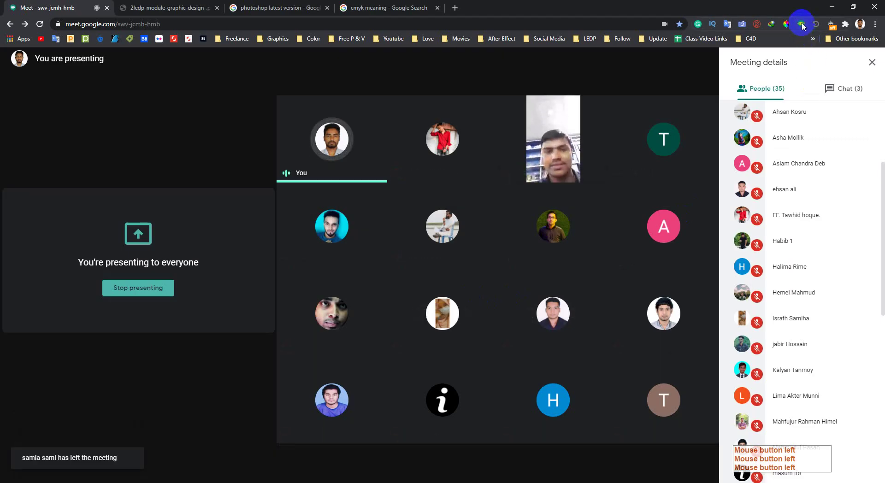
{"action": "left_click", "coordinate": [714, 11]}
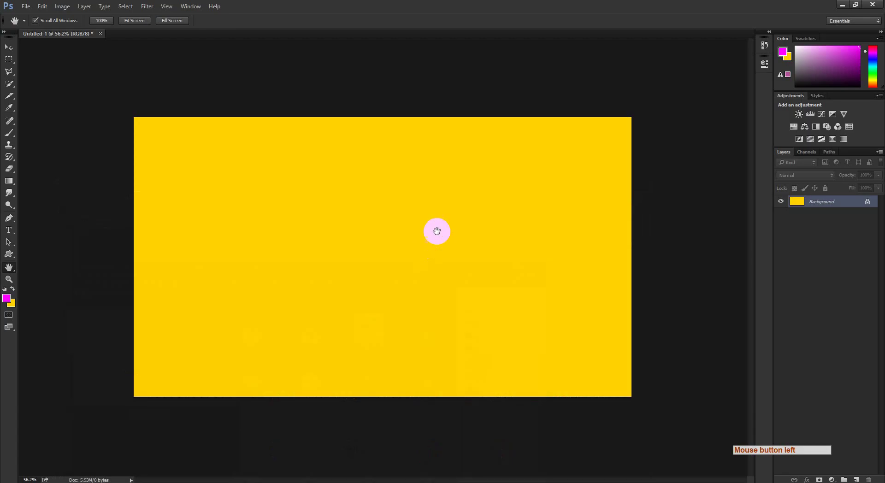
{"action": "left_click", "coordinate": [833, 7]}
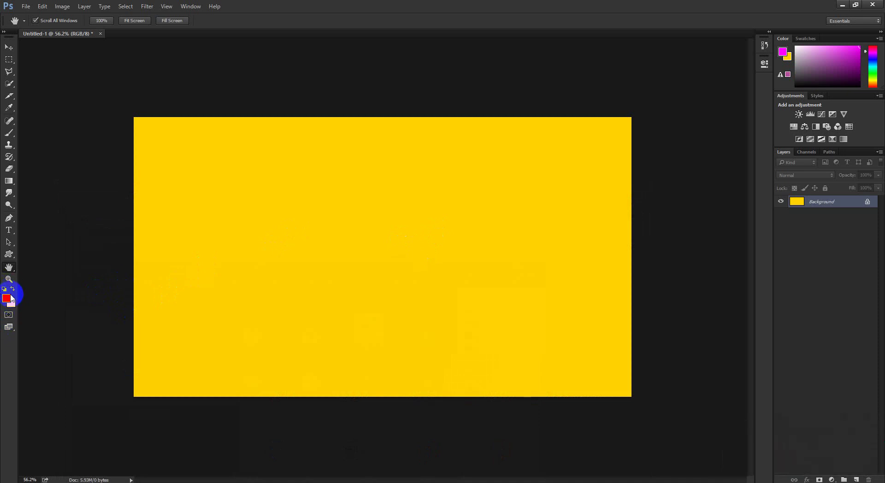
Step: Swap the foreground and background colors back and forth
{"action": "left_click", "coordinate": [12, 289]}
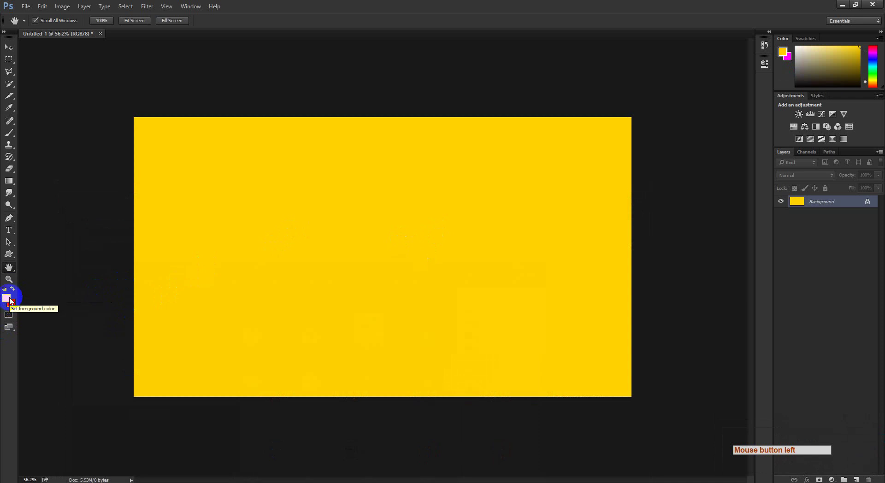
{"action": "left_click", "coordinate": [12, 289]}
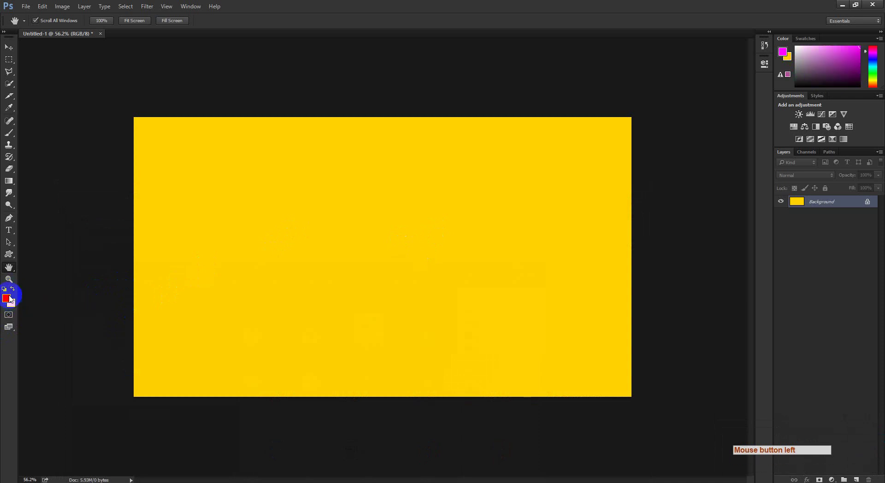
{"action": "left_click", "coordinate": [12, 288]}
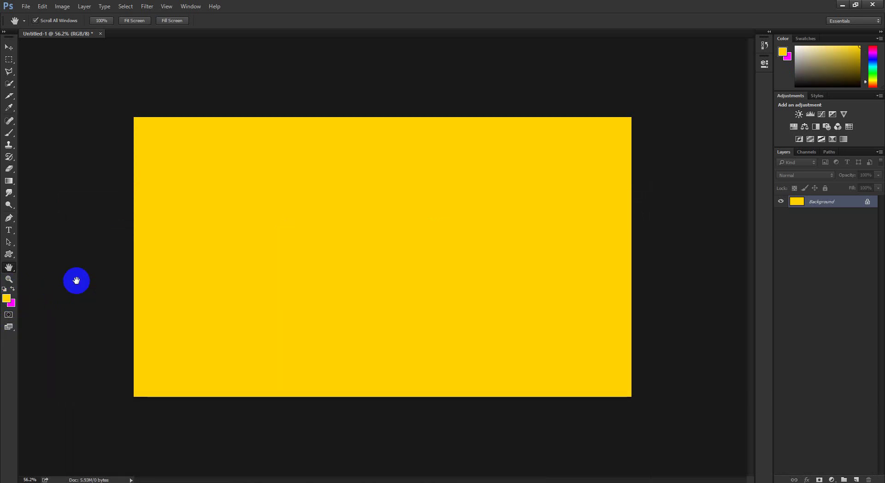
Step: Reset the foreground and background colors to default black and white, and fill the canvas with the white background color
{"action": "key", "text": "d"}
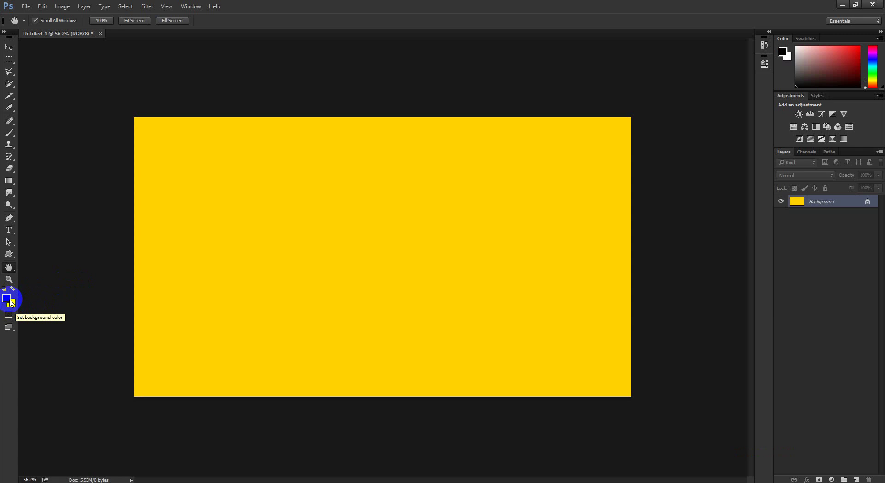
{"action": "key", "text": "ctrl+BackSpace"}
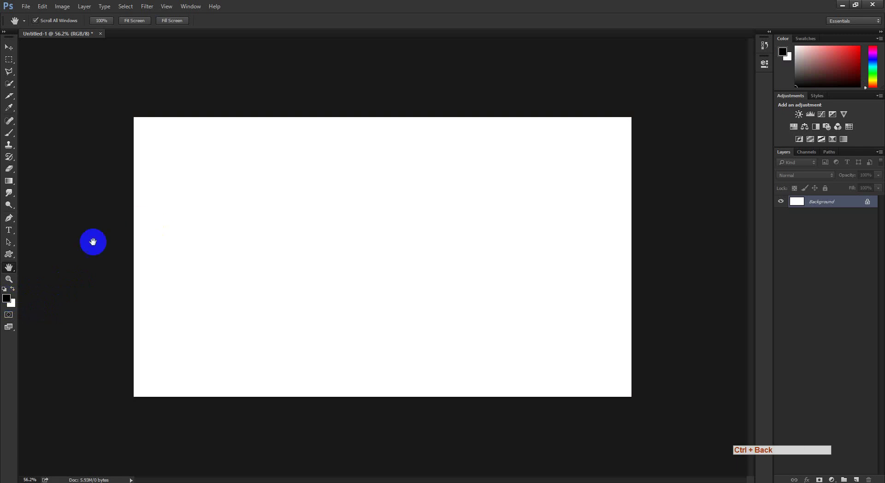
Step: Set the foreground color to red, f10000
{"action": "left_click", "coordinate": [8, 298]}
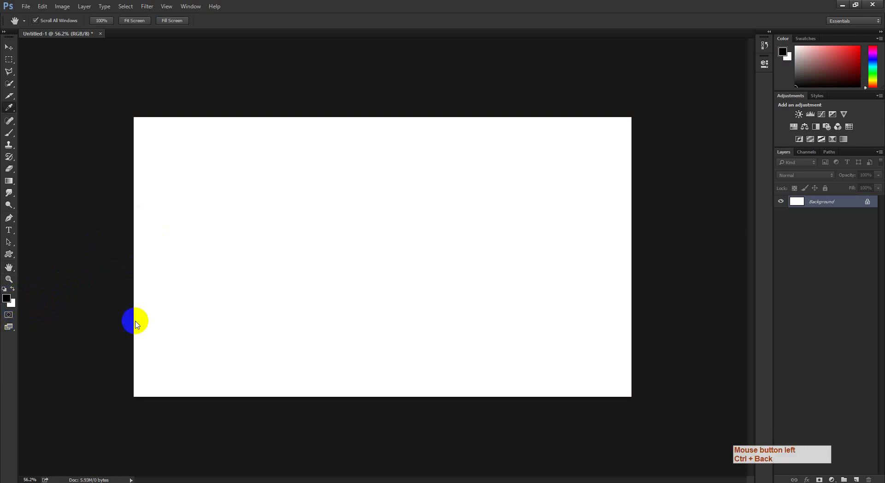
{"action": "left_click", "coordinate": [302, 156]}
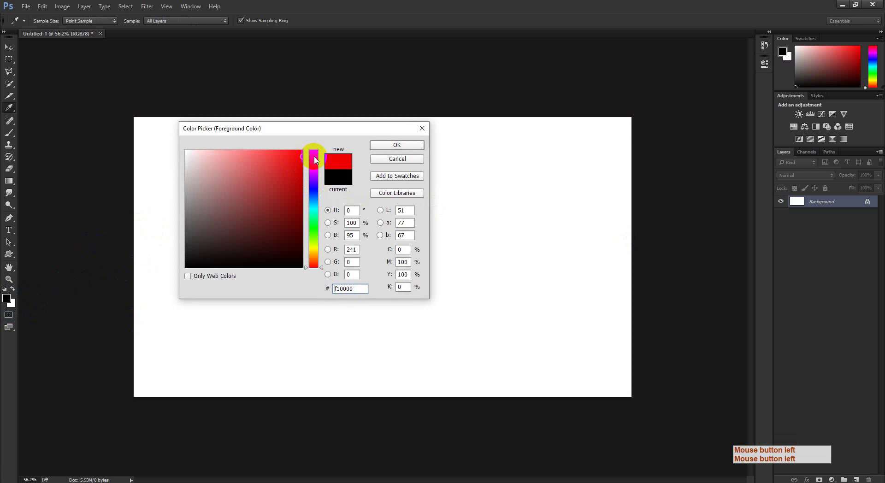
{"action": "left_click", "coordinate": [395, 144]}
{"action": "key", "text": "h"}
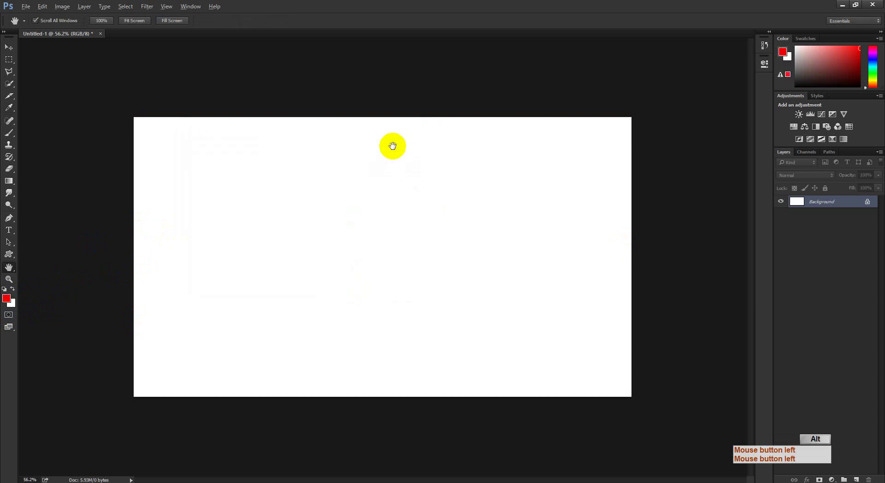
Step: Fill the whole canvas with the red foreground color and undo the fill, twice in a row
{"action": "key", "text": "alt+BackSpace"}
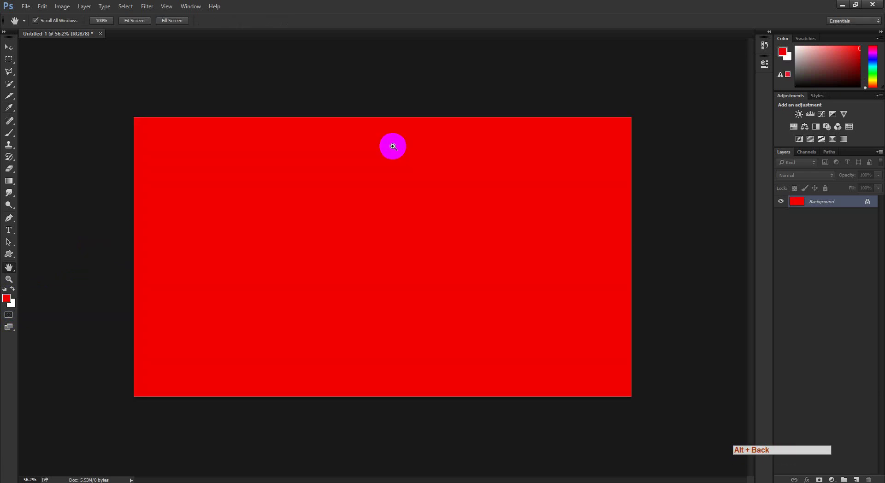
{"action": "key", "text": "ctrl+z"}
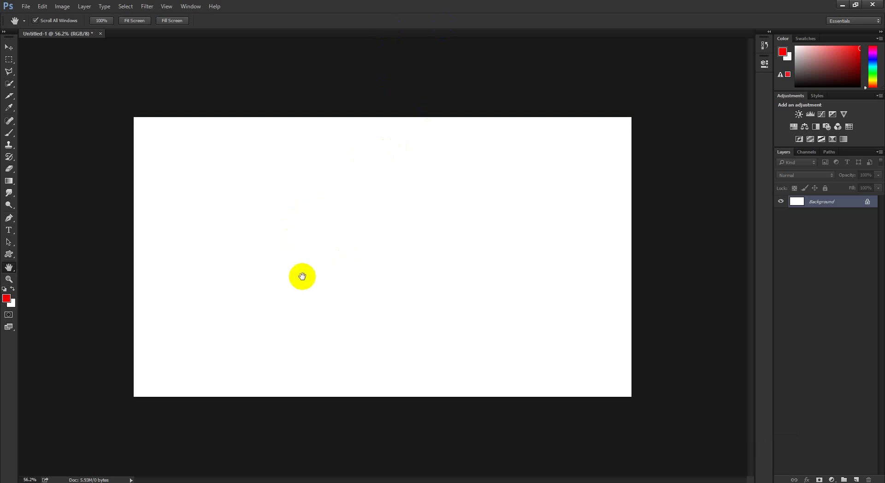
{"action": "key", "text": "alt+BackSpace"}
{"action": "key", "text": "ctrl+z"}
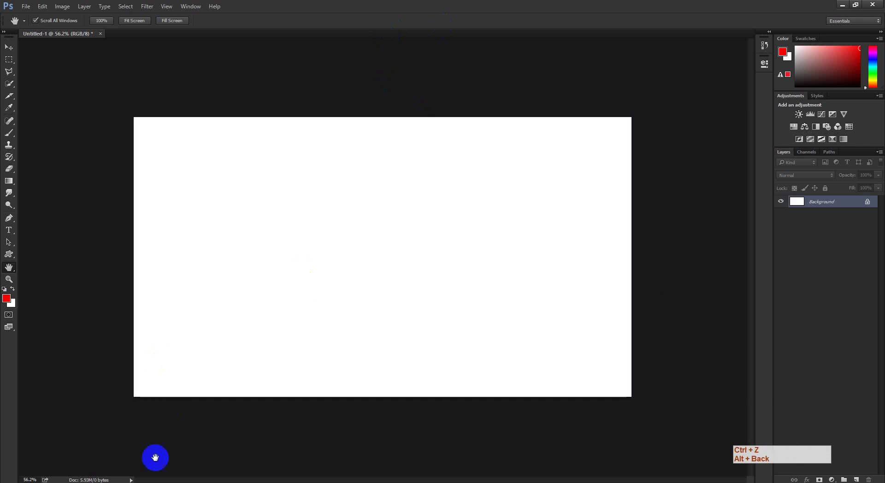
Step: Switch to the course module PDF in Chrome, review the Day 1 topics Color Apply and Selection Basic, and return to Photoshop
{"action": "left_click", "coordinate": [151, 480]}
{"action": "left_click", "coordinate": [105, 461]}
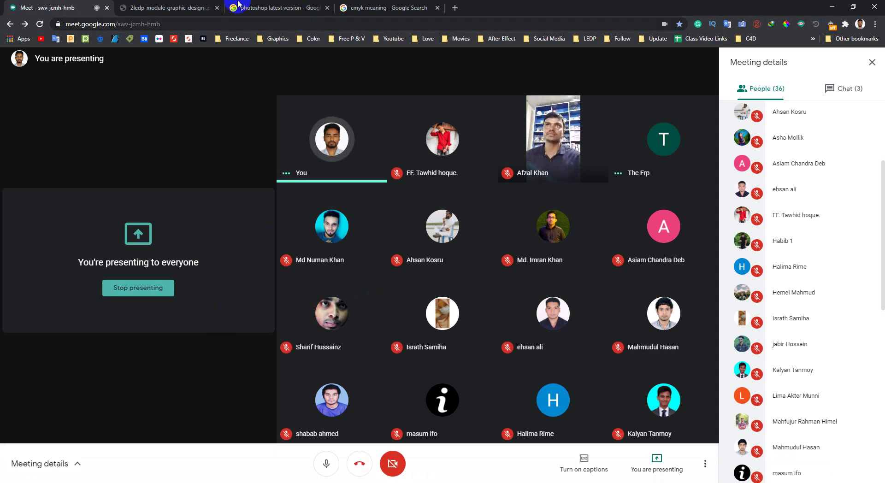
{"action": "left_click", "coordinate": [174, 9]}
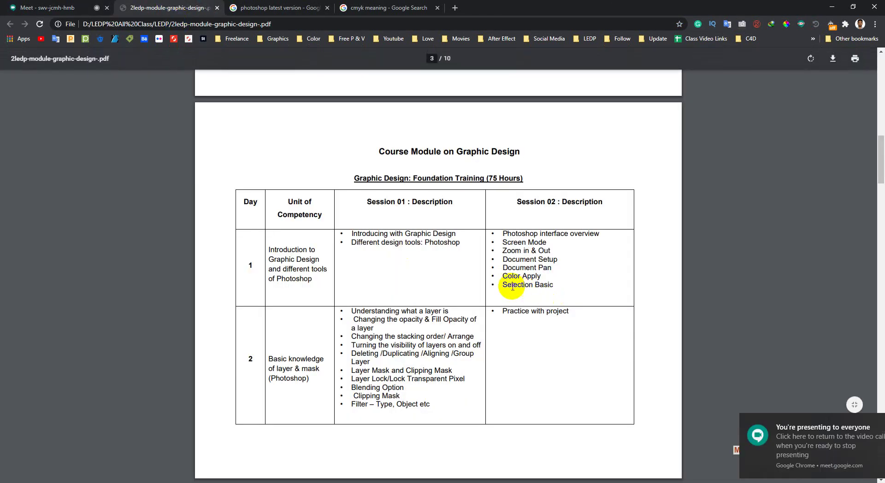
{"action": "left_click_drag", "start_coordinate": [504, 284], "coordinate": [557, 287]}
{"action": "left_click_drag", "start_coordinate": [504, 276], "coordinate": [559, 290]}
{"action": "left_click", "coordinate": [505, 289]}
{"action": "left_click", "coordinate": [485, 313]}
{"action": "left_click", "coordinate": [832, 6]}
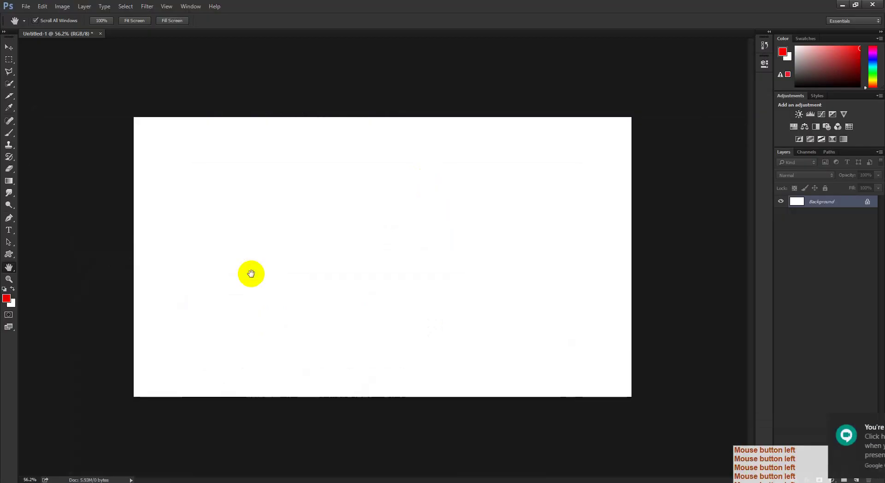
Step: Switch to the Elliptical Marquee tool and back to the Rectangular Marquee tool
{"action": "left_click", "coordinate": [8, 59]}
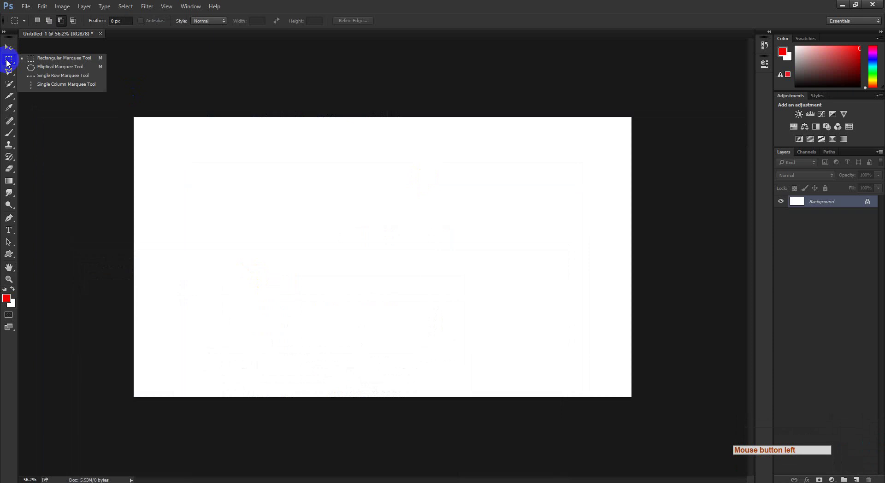
{"action": "left_click", "coordinate": [70, 69]}
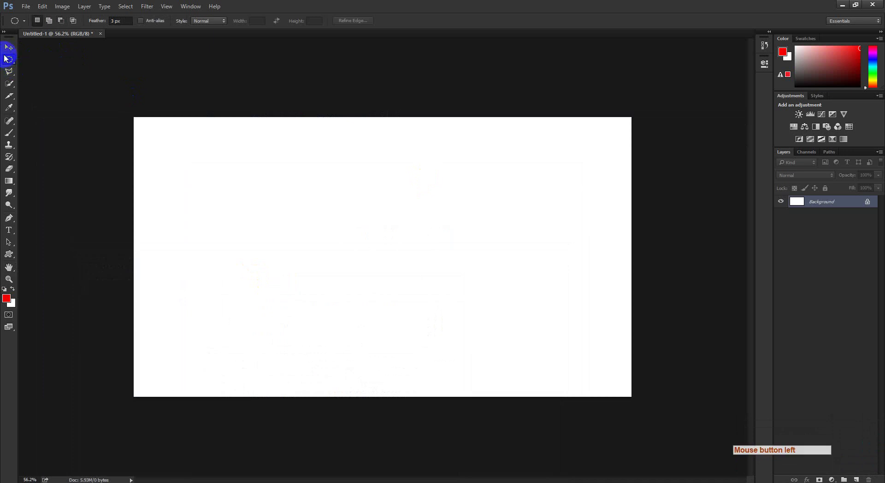
{"action": "left_click", "coordinate": [9, 59]}
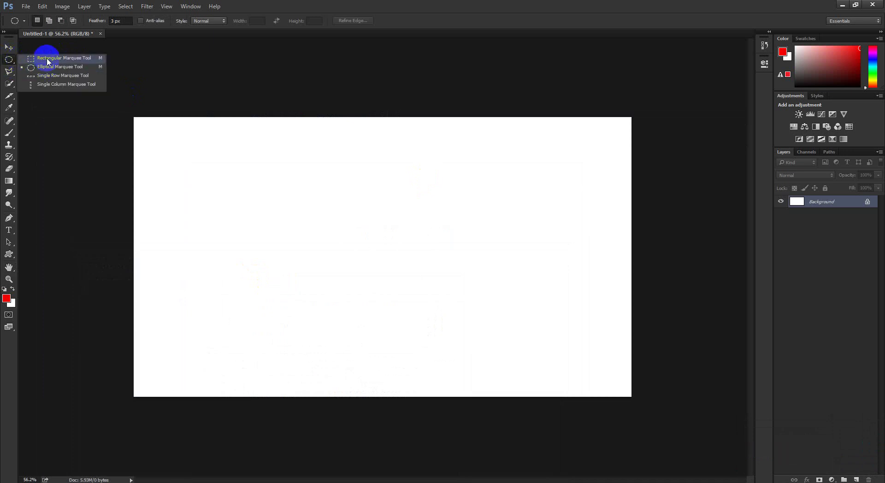
{"action": "left_click_drag", "start_coordinate": [11, 59], "coordinate": [60, 59]}
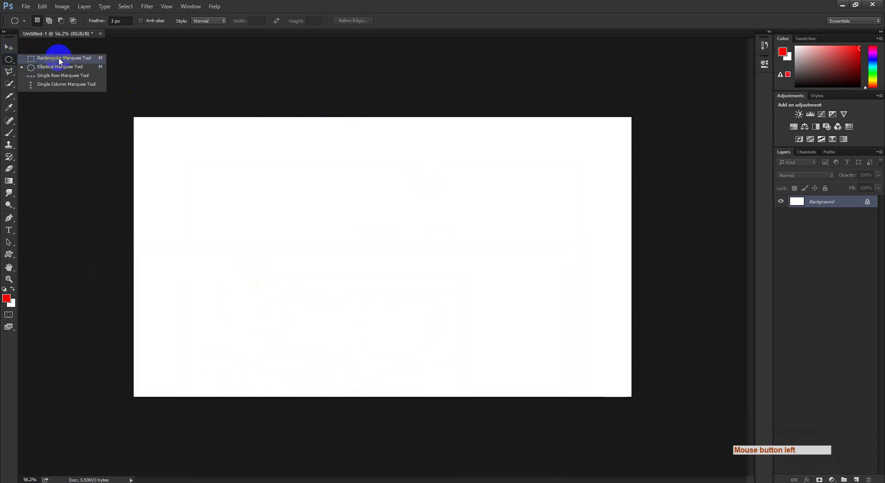
{"action": "left_click", "coordinate": [60, 60]}
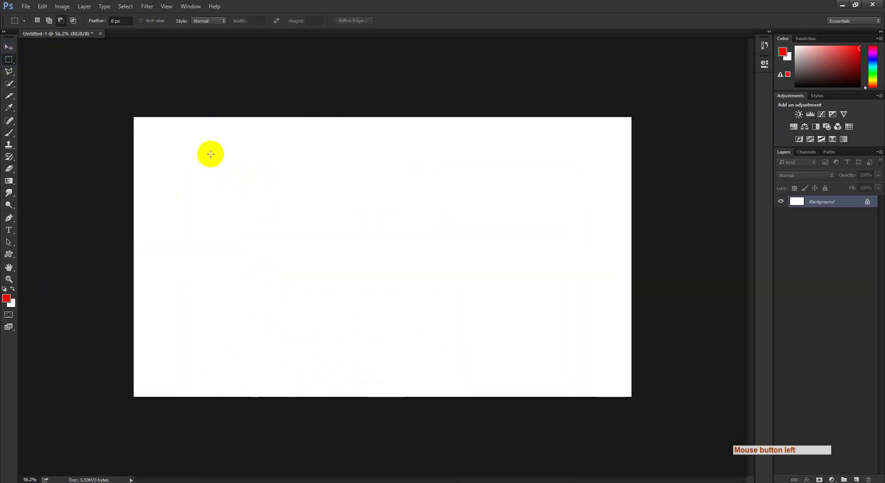
{"action": "right_click", "coordinate": [9, 61]}
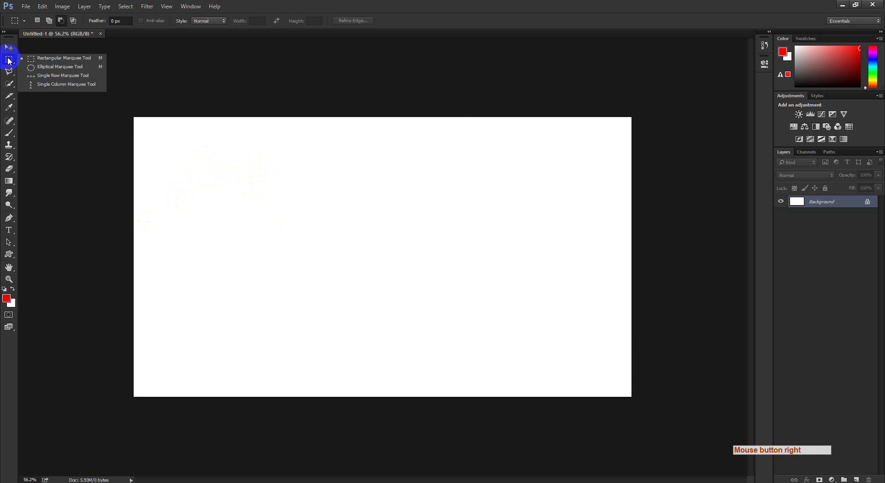
{"action": "right_click", "coordinate": [411, 4]}
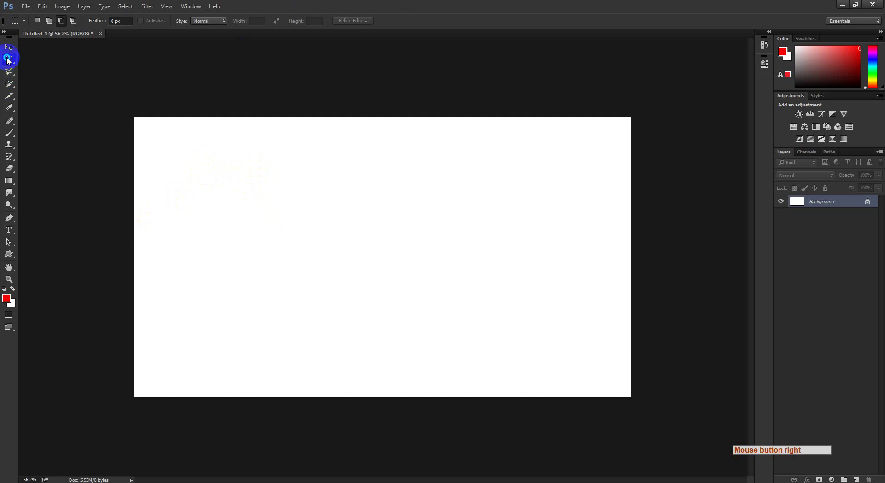
{"action": "right_click", "coordinate": [8, 60]}
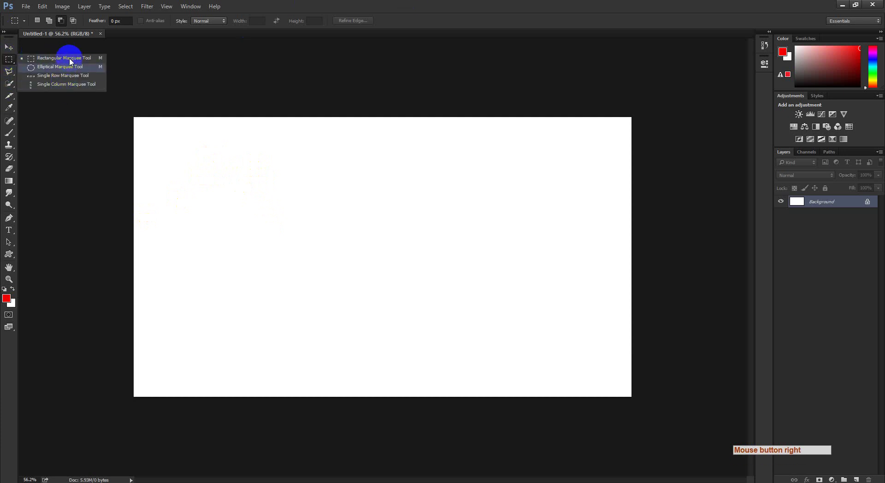
{"action": "left_click", "coordinate": [148, 16]}
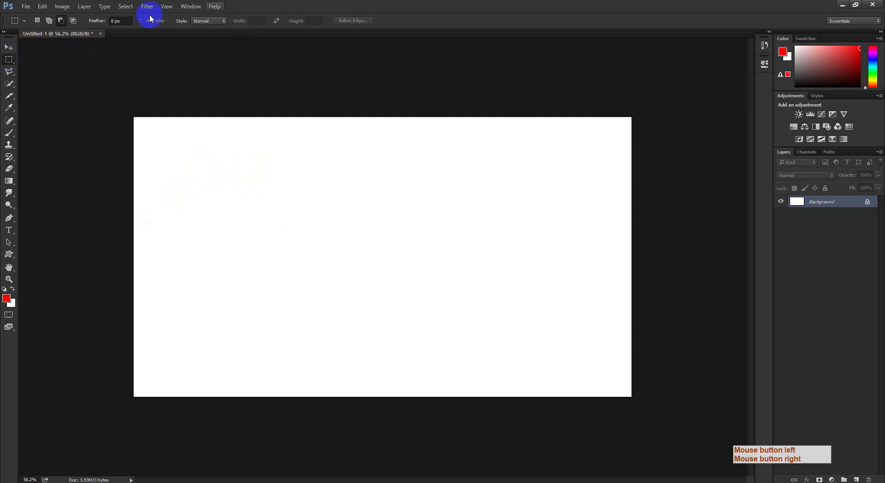
{"action": "right_click", "coordinate": [13, 73]}
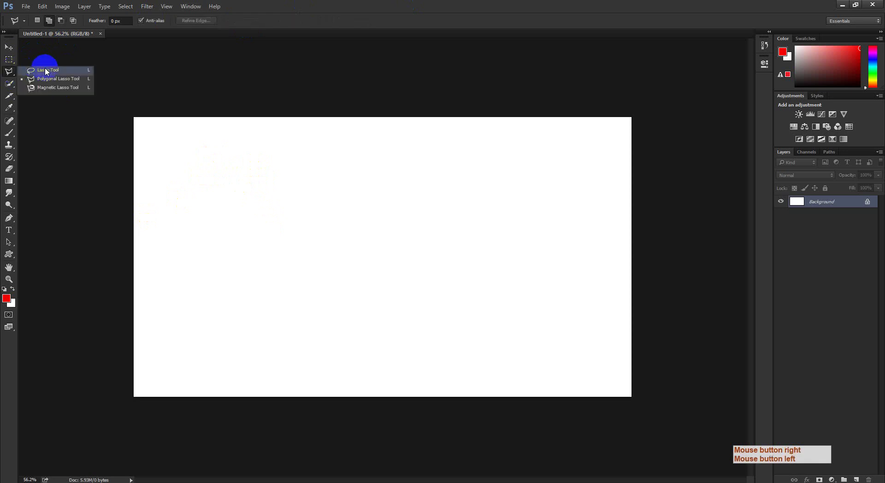
{"action": "left_click", "coordinate": [302, 4]}
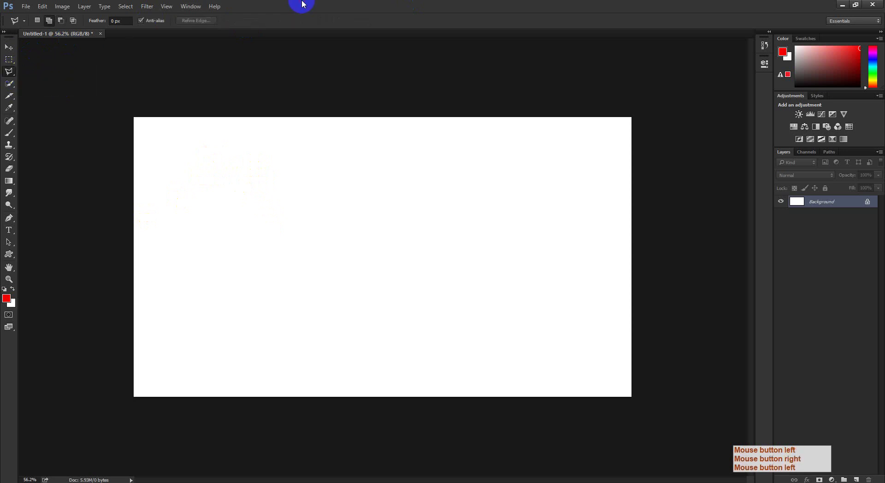
Step: Select an upright rectangular area slightly left of the canvas center with the Rectangular Marquee tool
{"action": "left_click", "coordinate": [6, 61]}
{"action": "left_click", "coordinate": [7, 51]}
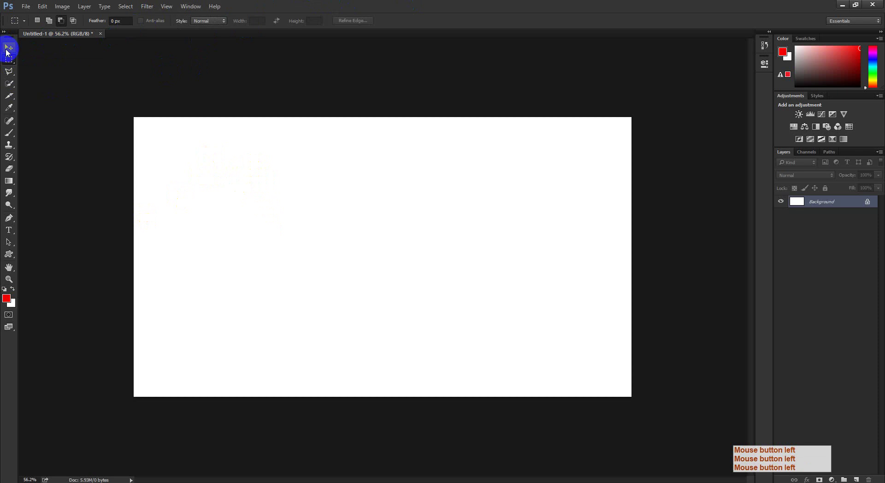
{"action": "left_click", "coordinate": [10, 62]}
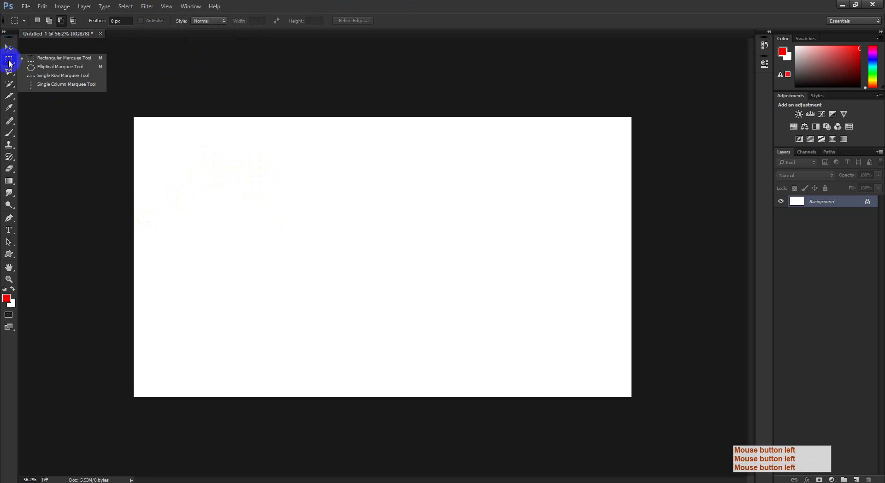
{"action": "left_click_drag", "start_coordinate": [9, 62], "coordinate": [60, 60]}
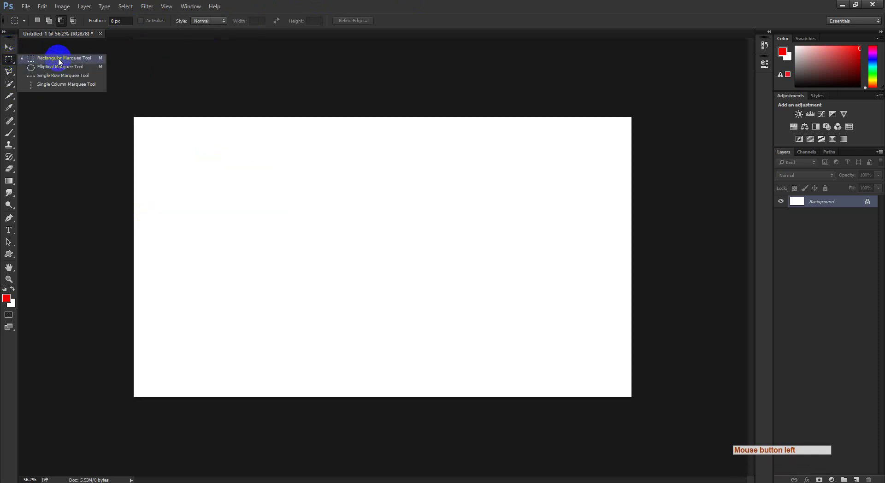
{"action": "left_click", "coordinate": [59, 60]}
{"action": "left_click_drag", "start_coordinate": [265, 168], "coordinate": [399, 313]}
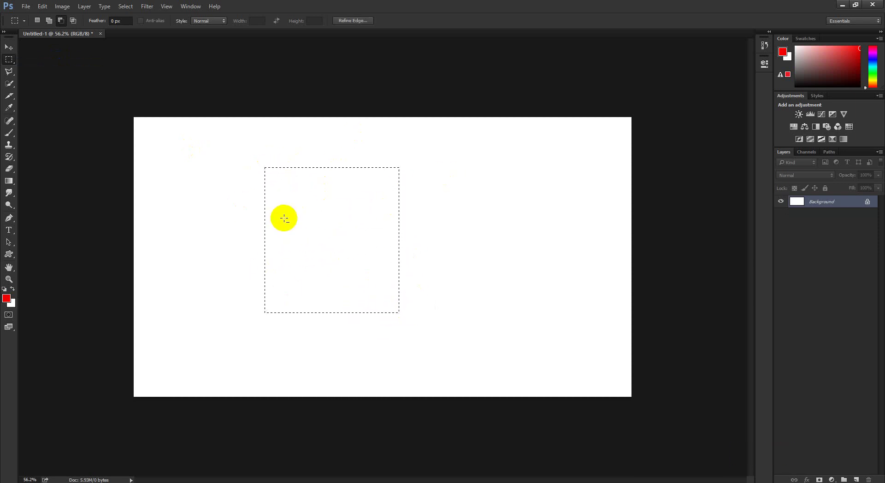
Step: Fill the rectangular selection with the red foreground color and deselect it
{"action": "key", "text": "alt"}
{"action": "key", "text": "alt+BackSpace"}
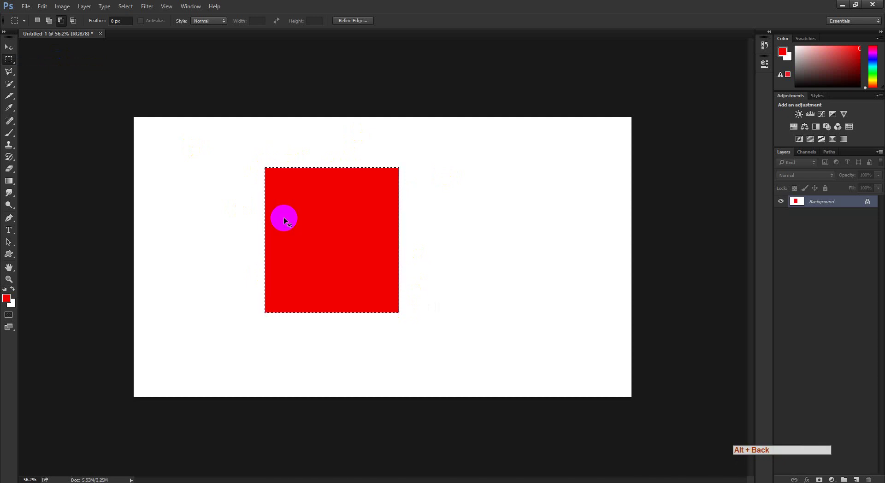
{"action": "key", "text": "ctrl+d"}
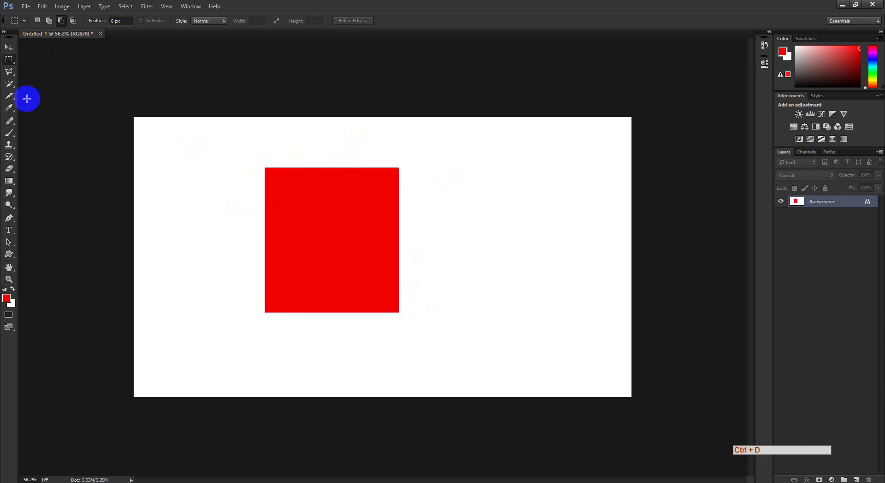
Step: Step back in the history to restore the selection around the red rectangle, and deselect it
{"action": "right_click", "coordinate": [9, 61]}
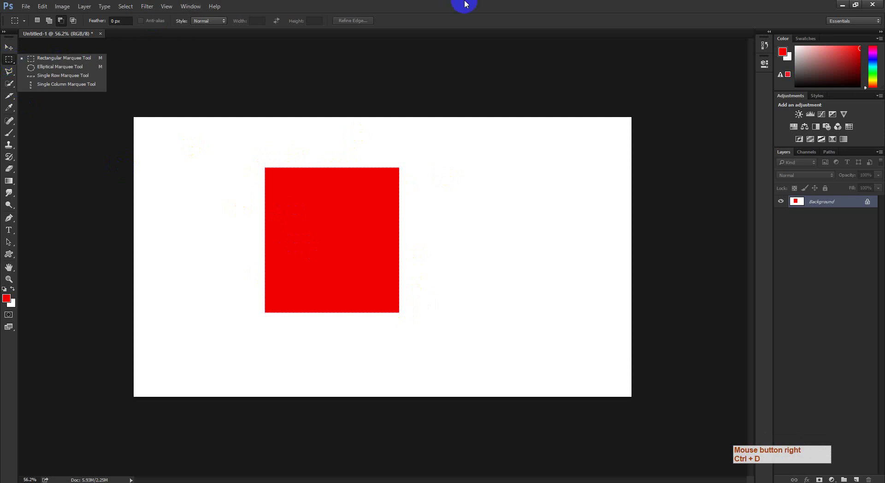
{"action": "left_click", "coordinate": [359, 162]}
{"action": "key", "text": "ctrl+alt+z"}
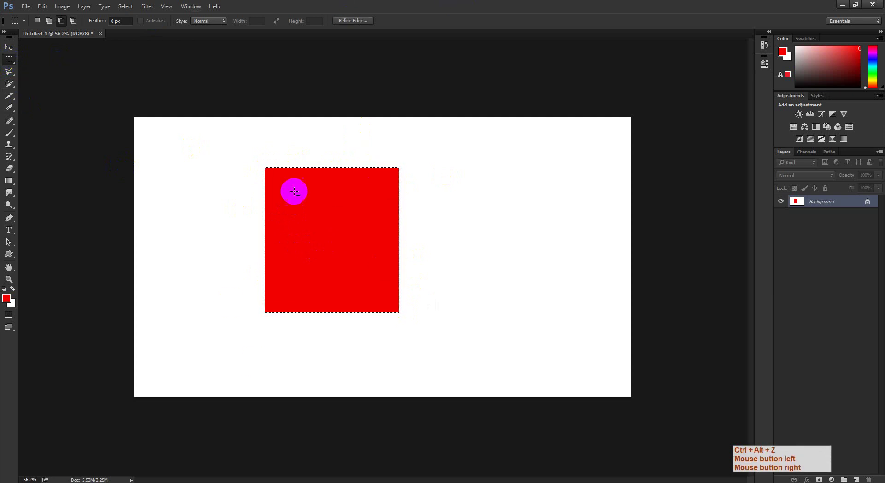
{"action": "left_click_drag", "start_coordinate": [292, 165], "coordinate": [310, 197]}
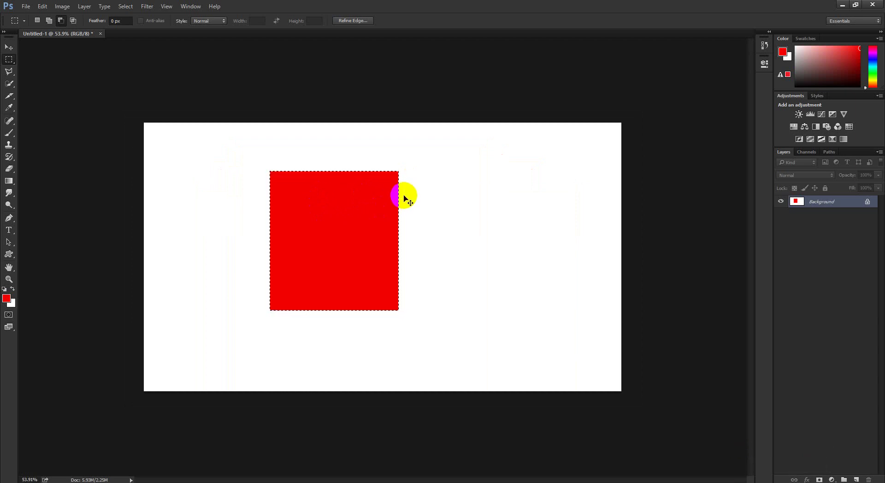
{"action": "key", "text": "ctrl+d"}
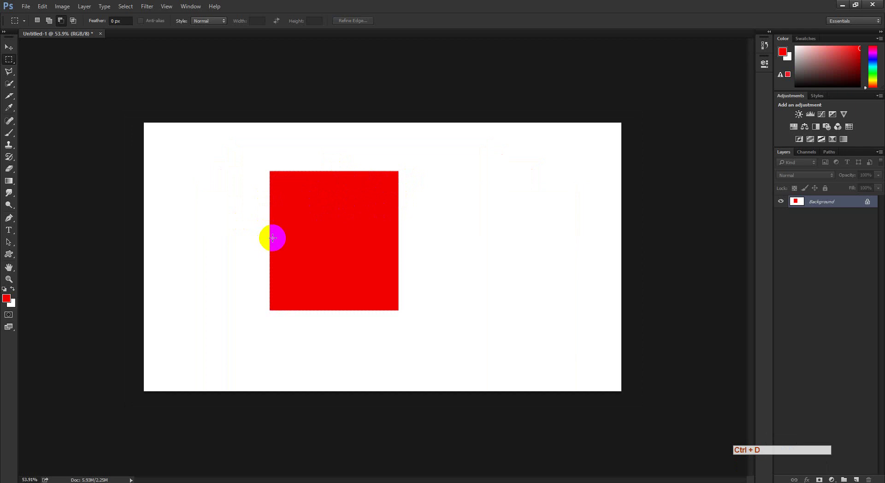
Step: Reselect the red rectangle's area with Reselect, and remove the selection with Deselect
{"action": "key", "text": "ctrl+shift+d"}
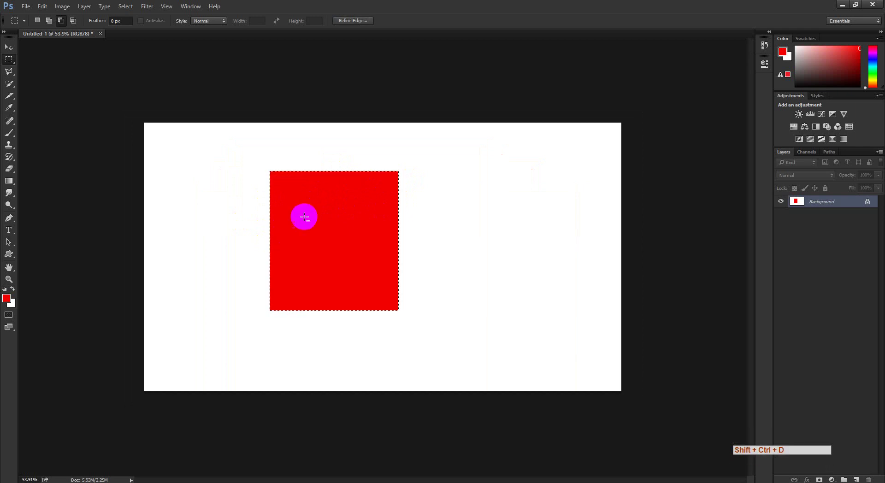
{"action": "left_click", "coordinate": [127, 8]}
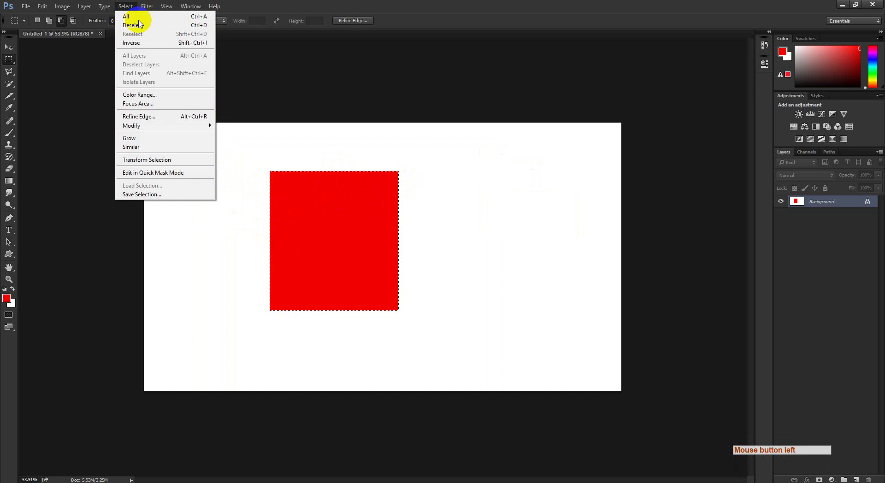
{"action": "left_click", "coordinate": [183, 26]}
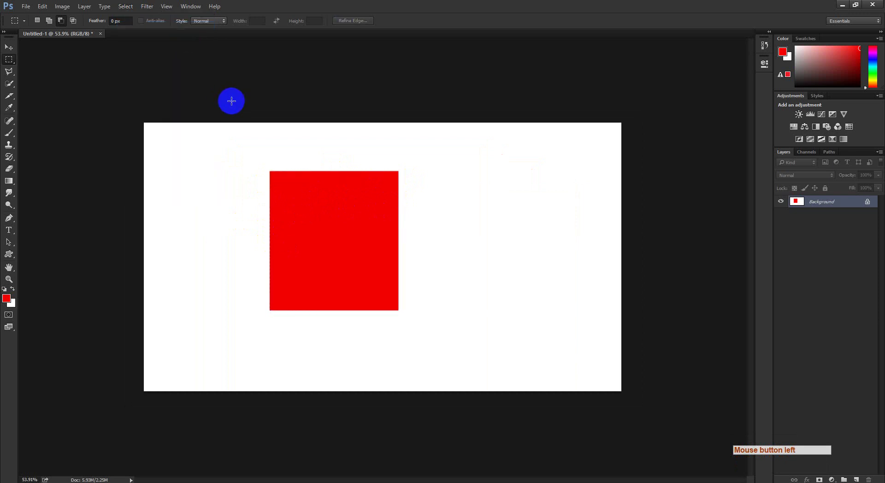
Step: Select an upright elliptical area to the right of the red rectangle with the Elliptical Marquee tool
{"action": "right_click", "coordinate": [6, 61]}
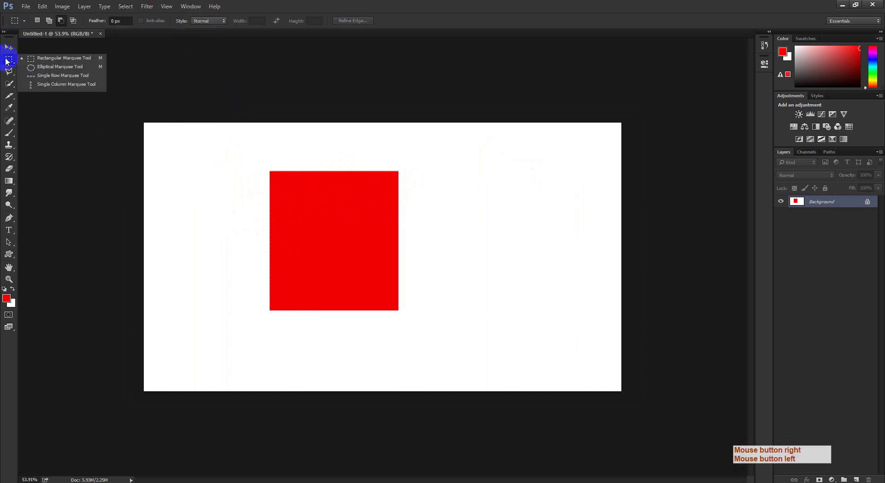
{"action": "left_click", "coordinate": [66, 69]}
{"action": "left_click_drag", "start_coordinate": [451, 200], "coordinate": [568, 335]}
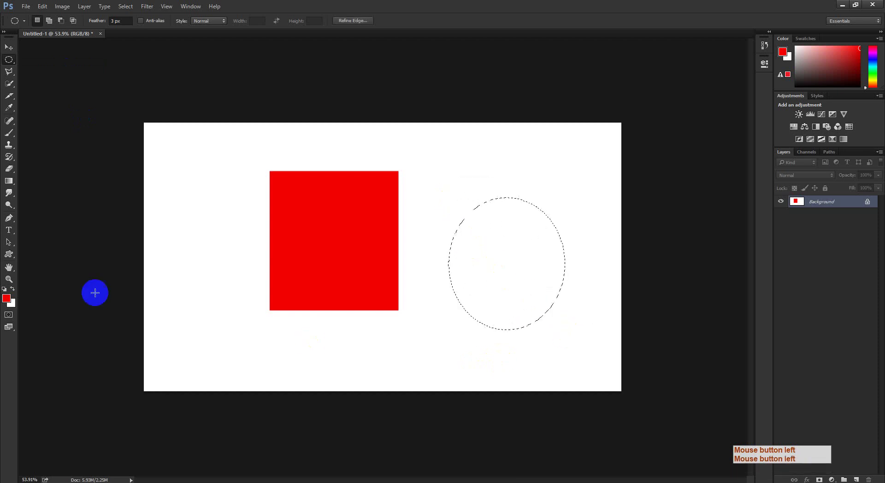
Step: Set the background color to a bright, saturated blue
{"action": "left_click", "coordinate": [11, 306]}
{"action": "left_click", "coordinate": [314, 197]}
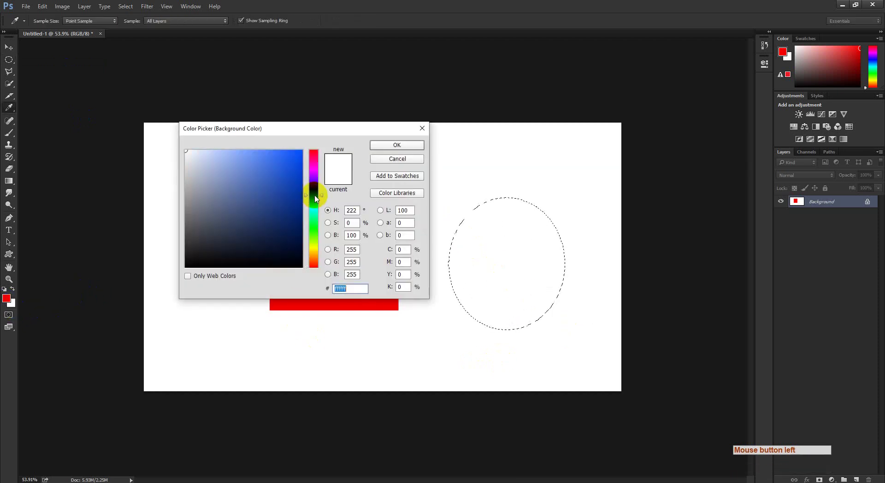
{"action": "left_click", "coordinate": [302, 168]}
{"action": "left_click", "coordinate": [397, 145]}
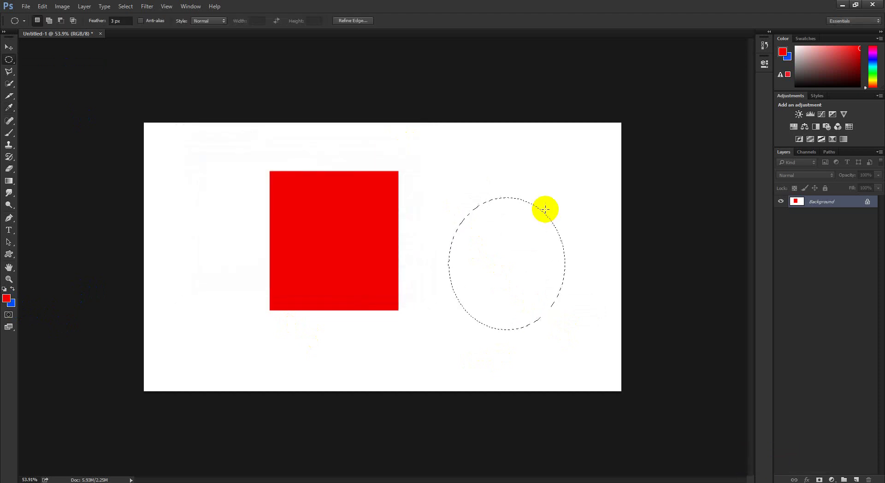
Step: Fill the elliptical selection with the blue background color and deselect it
{"action": "key", "text": "ctrl+BackSpace"}
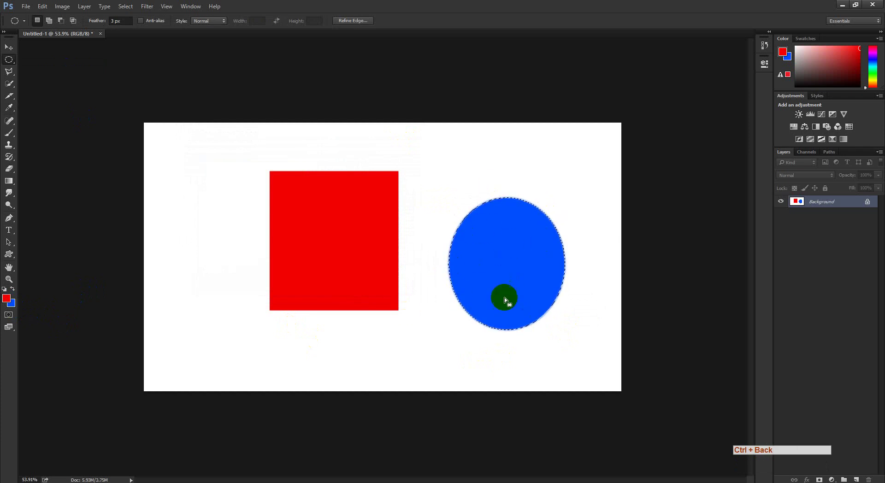
{"action": "key", "text": "ctrl"}
{"action": "key", "text": "ctrl+d"}
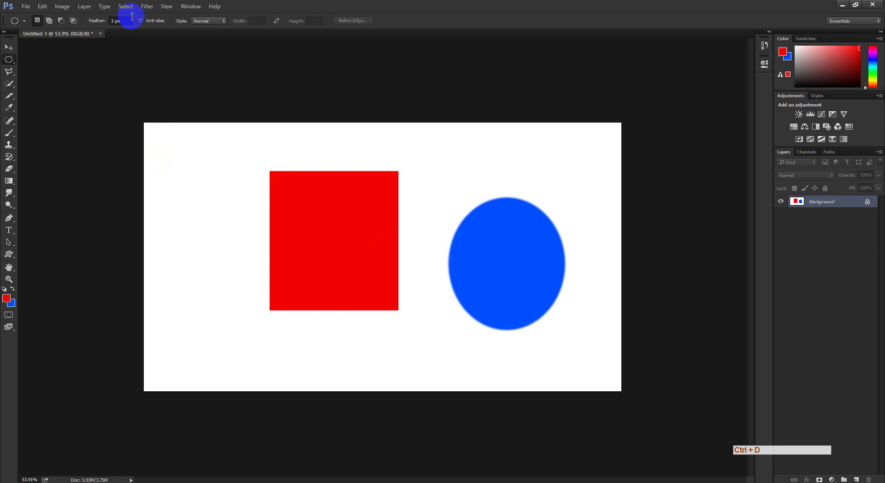
Step: Set the Elliptical Marquee feather to 0 px and fill the whole canvas with white, using the default black and white colors
{"action": "left_click", "coordinate": [114, 20]}
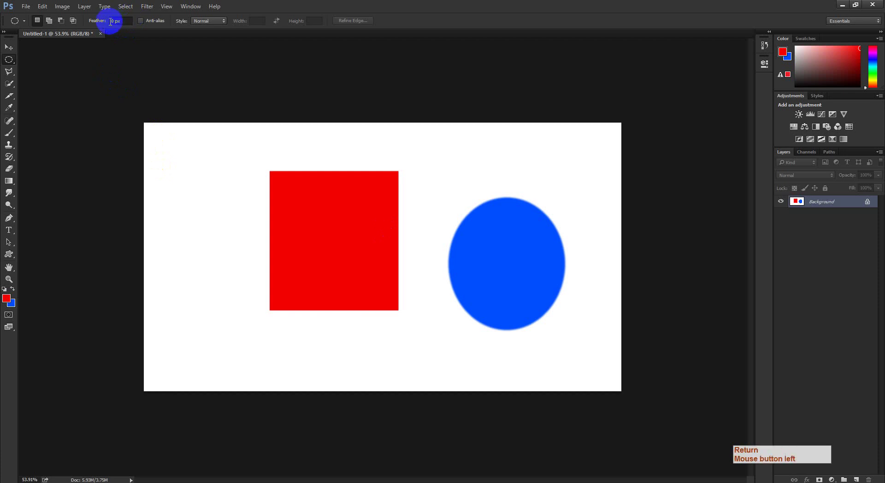
{"action": "left_click", "coordinate": [67, 373]}
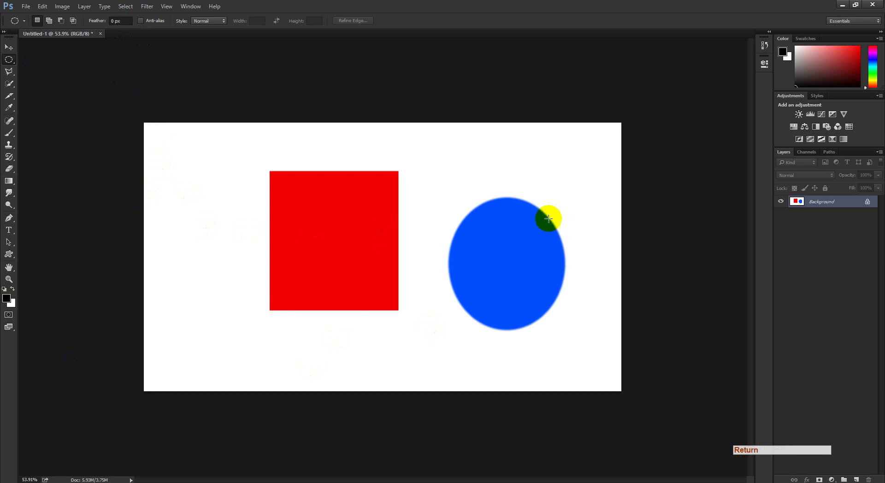
{"action": "key", "text": "ctrl+BackSpace"}
{"action": "left_click", "coordinate": [71, 142]}
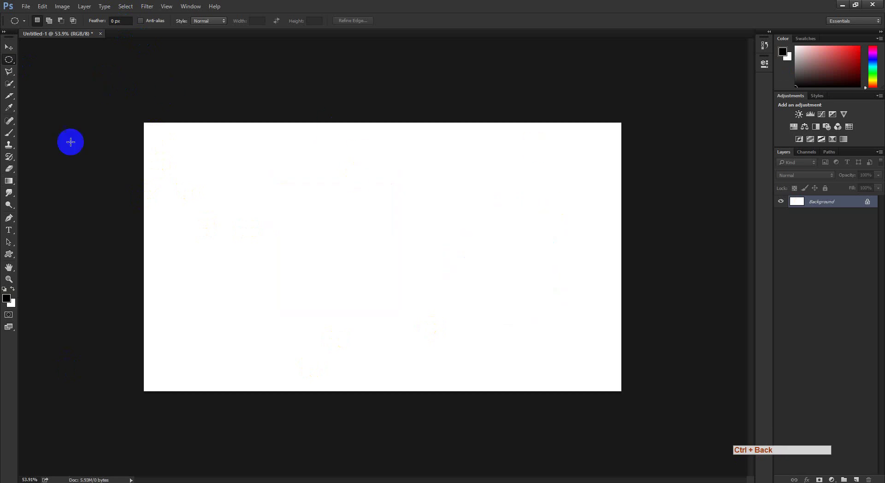
{"action": "left_click", "coordinate": [7, 298]}
{"action": "left_click", "coordinate": [397, 145]}
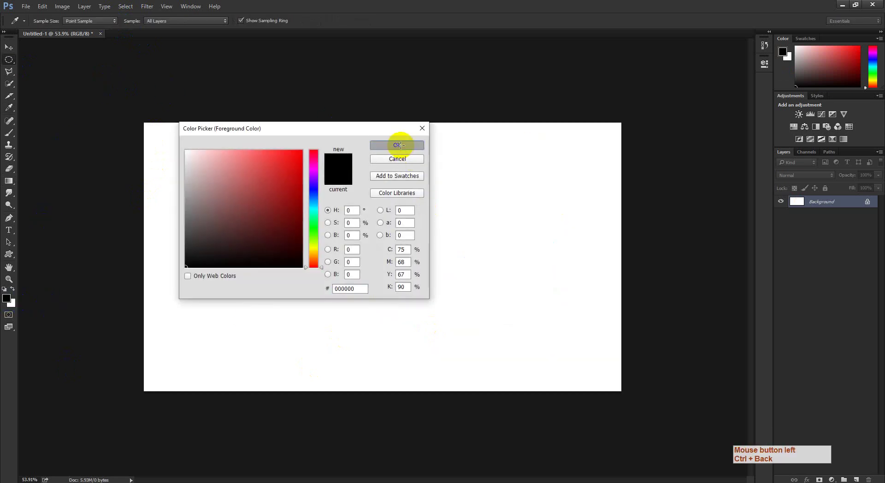
Step: Select a perfect square area left of the canvas center with the Rectangular Marquee tool, and deselect it
{"action": "right_click", "coordinate": [10, 61]}
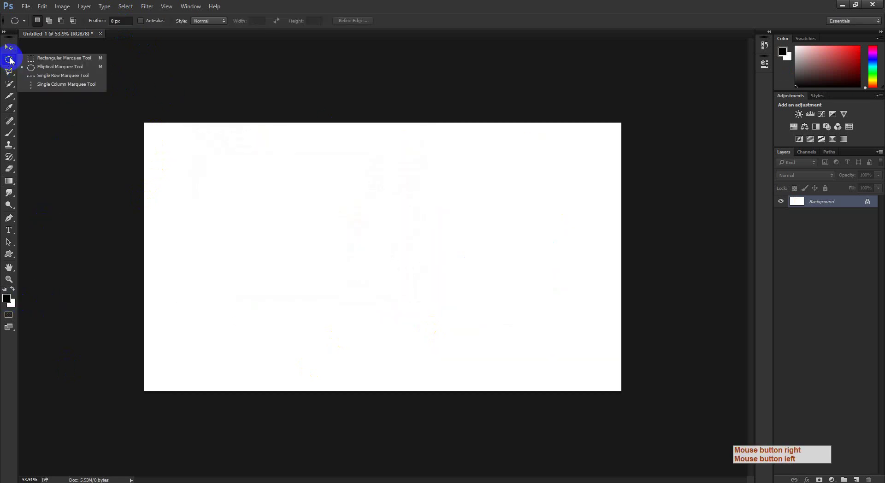
{"action": "left_click", "coordinate": [45, 59]}
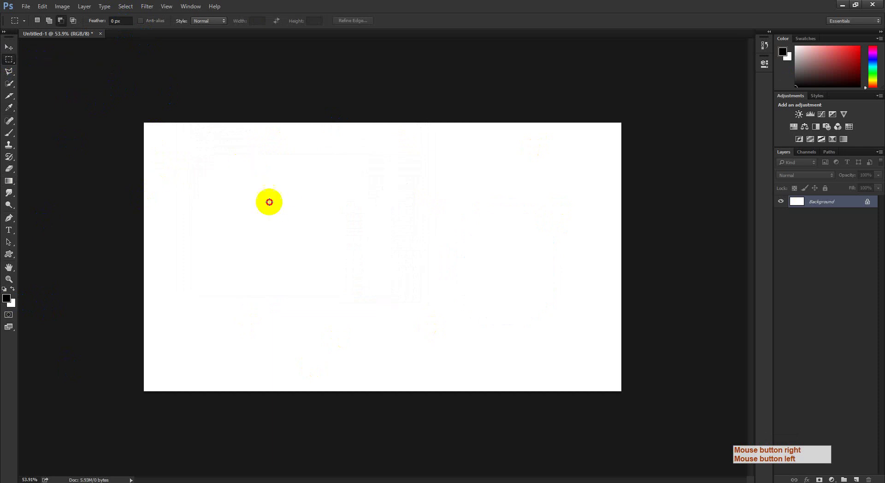
{"action": "left_click_drag", "start_coordinate": [243, 162], "coordinate": [408, 342]}
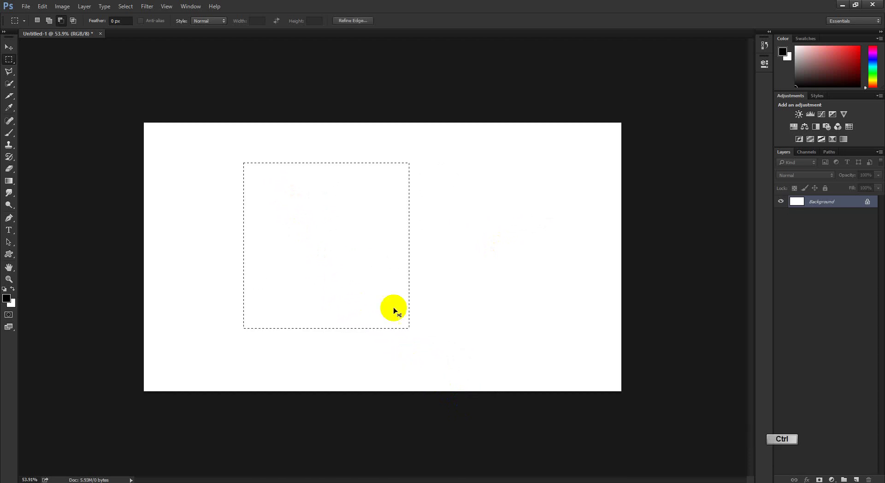
{"action": "key", "text": "ctrl+d"}
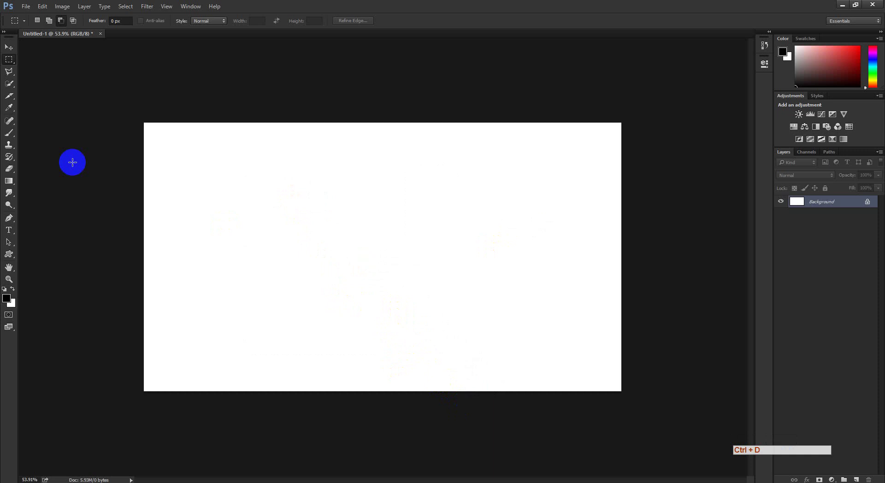
Step: Select a perfect circle left of the canvas center with the Elliptical Marquee tool, and deselect it
{"action": "left_click", "coordinate": [9, 60]}
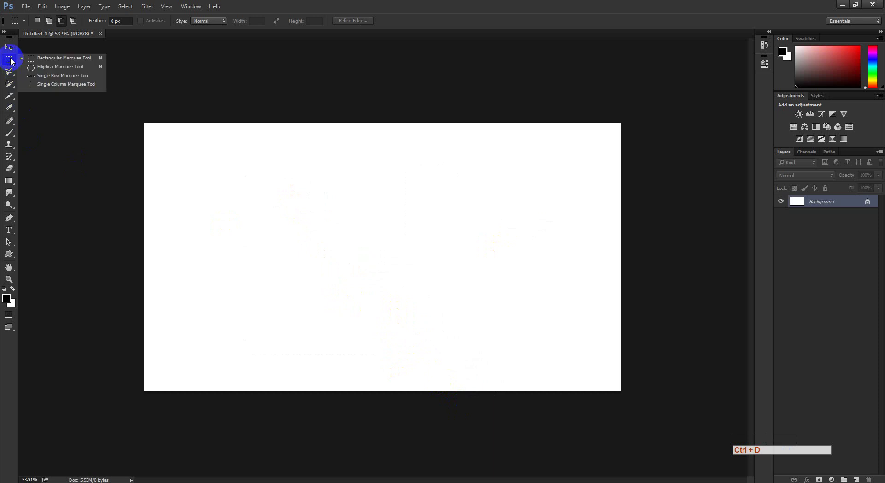
{"action": "left_click", "coordinate": [59, 66]}
{"action": "left_click_drag", "start_coordinate": [247, 157], "coordinate": [349, 284]}
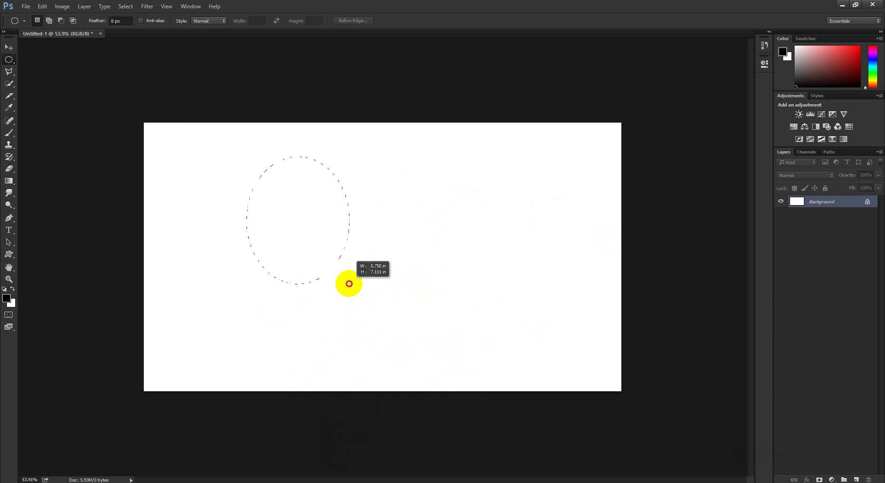
{"action": "left_click_drag", "start_coordinate": [349, 283], "coordinate": [371, 377]}
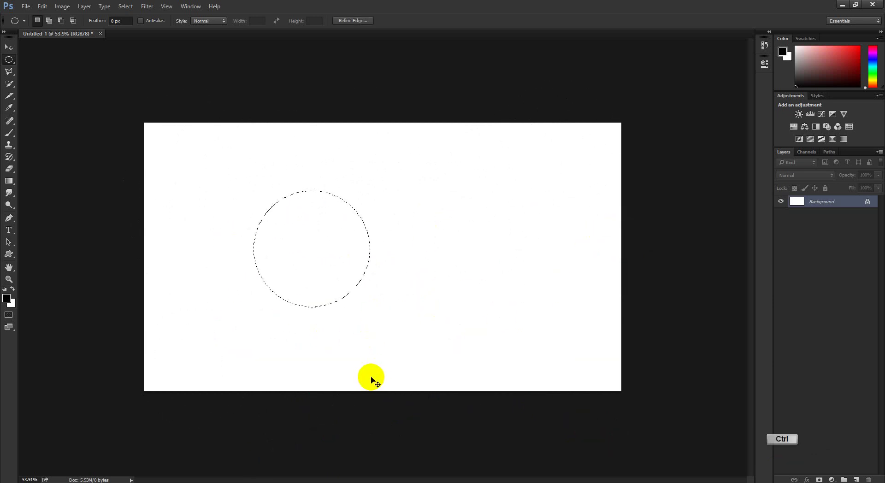
{"action": "key", "text": "ctrl+d"}
Step: Select a larger circle extending past the canvas's upper edge with the Elliptical Marquee tool, and deselect it
{"action": "right_click", "coordinate": [8, 60]}
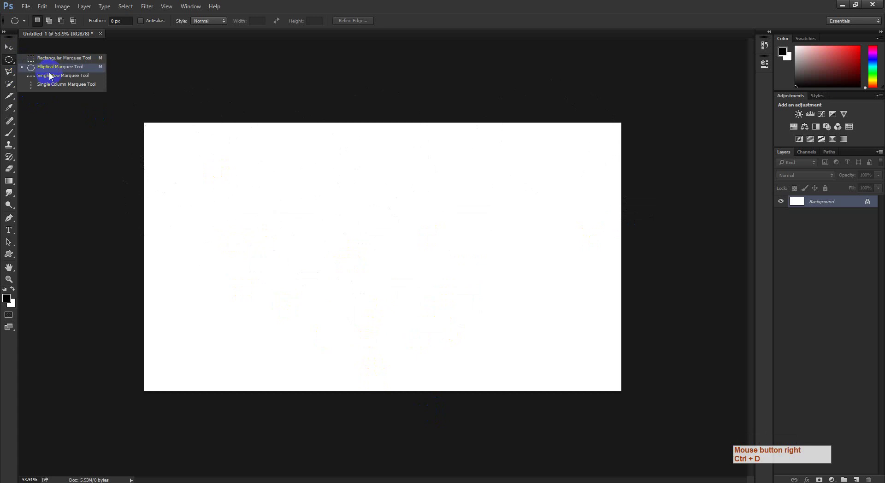
{"action": "left_click", "coordinate": [51, 67]}
{"action": "left_click_drag", "start_coordinate": [244, 174], "coordinate": [377, 275]}
{"action": "key", "text": "alt"}
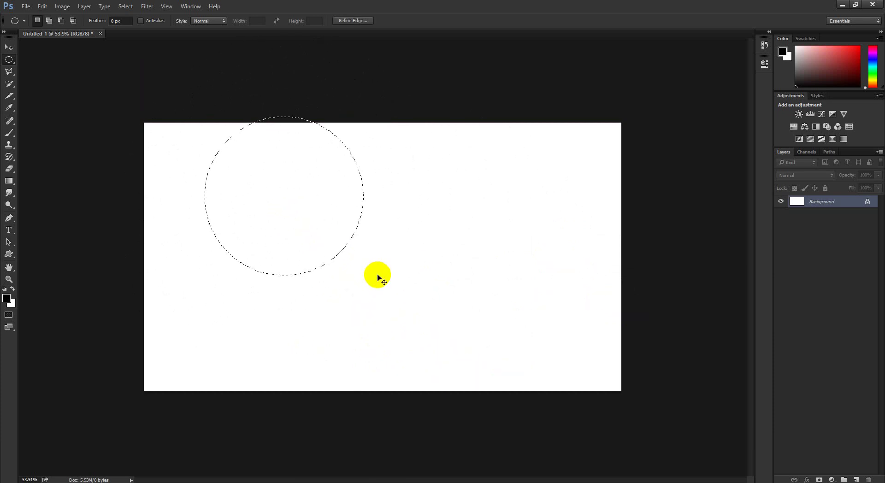
{"action": "key", "text": "ctrl+d"}
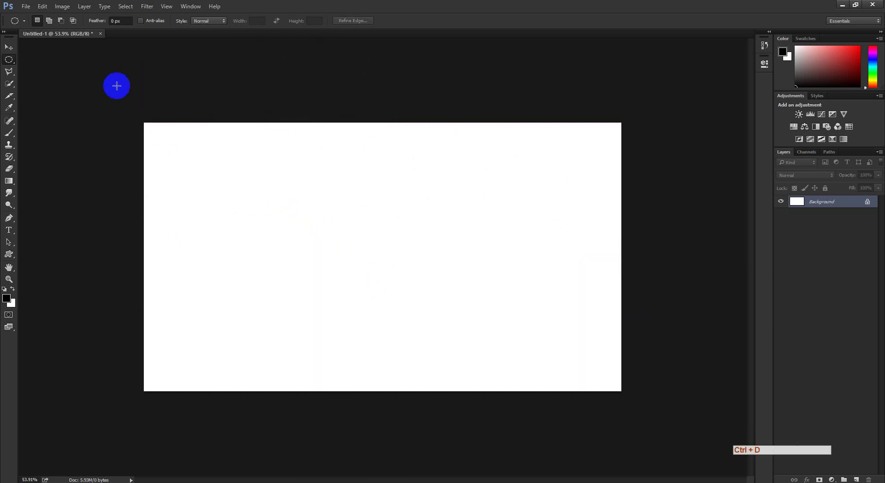
Step: Select a perfect square in the middle of the canvas with the Rectangular Marquee tool, and deselect it
{"action": "right_click", "coordinate": [9, 59]}
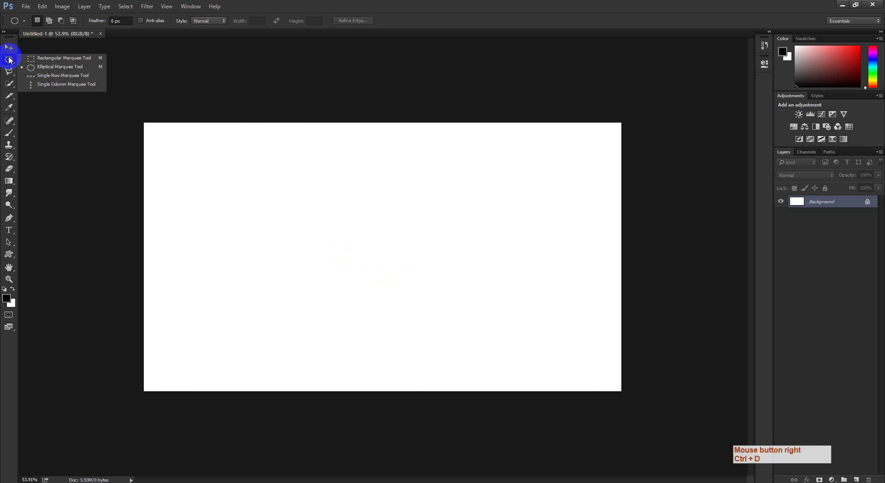
{"action": "left_click", "coordinate": [41, 59]}
{"action": "left_click_drag", "start_coordinate": [234, 167], "coordinate": [343, 303]}
{"action": "left_click_drag", "start_coordinate": [335, 291], "coordinate": [453, 336]}
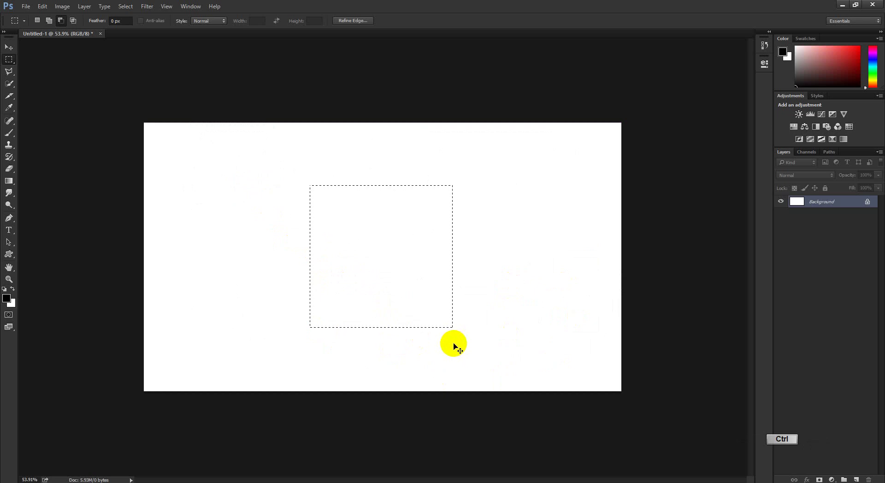
{"action": "key", "text": "ctrl+d"}
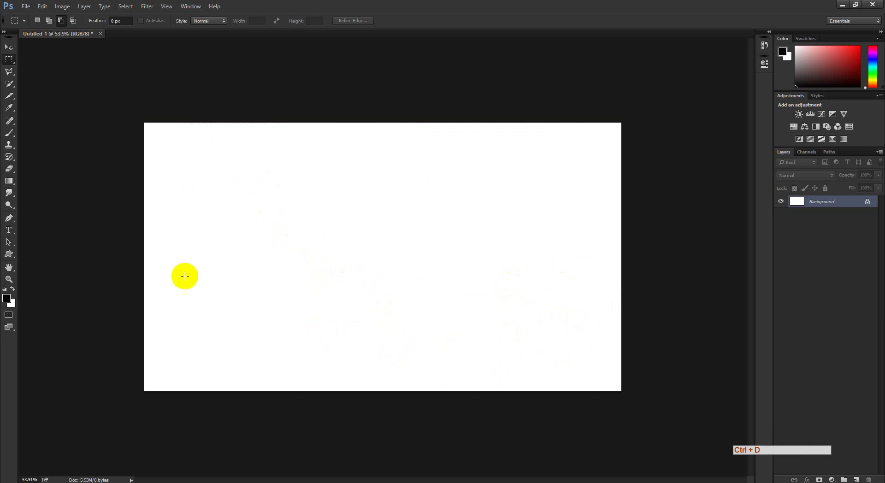
Step: Select a perfect circle in the canvas's upper-left area, fill it with the black foreground color and deselect it
{"action": "right_click", "coordinate": [8, 59]}
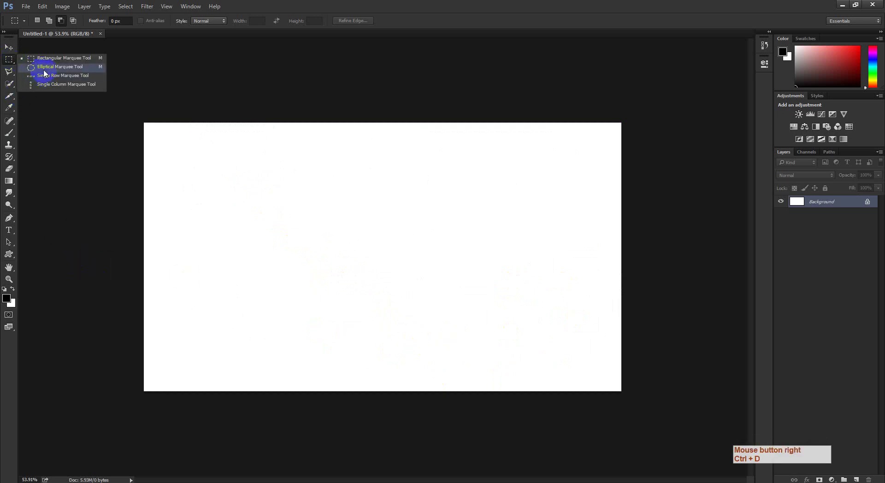
{"action": "left_click", "coordinate": [45, 67]}
{"action": "left_click_drag", "start_coordinate": [211, 163], "coordinate": [311, 265]}
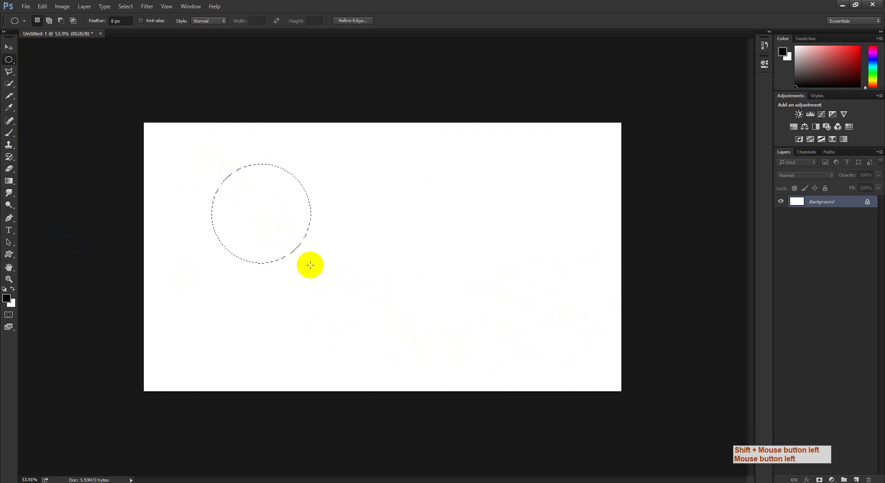
{"action": "key", "text": "alt+BackSpace"}
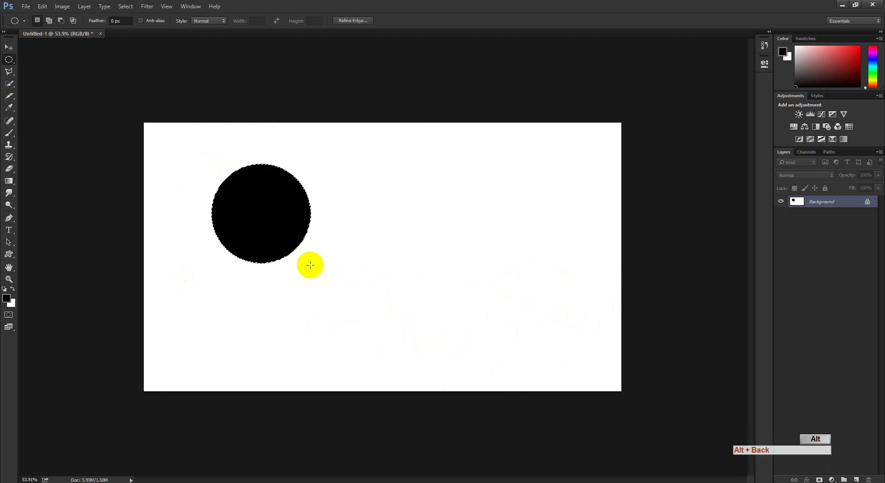
{"action": "key", "text": "ctrl+d"}
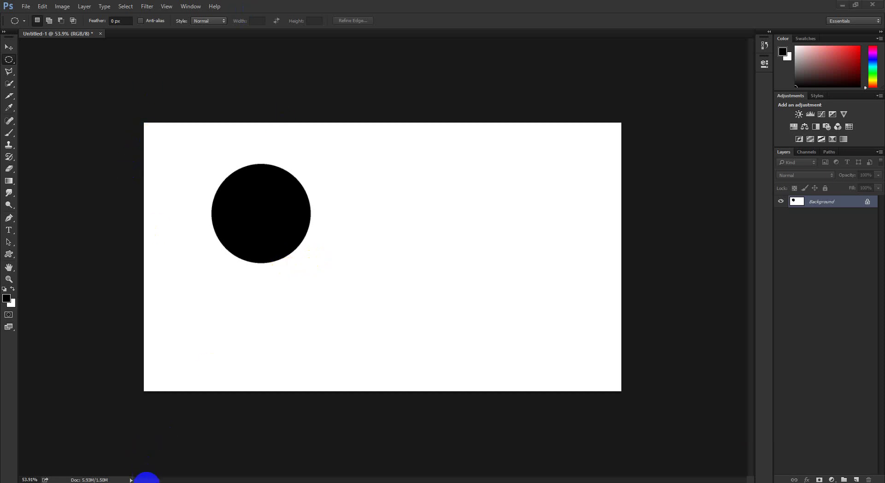
Step: Switch to the Google Meet call in Chrome and view the list of participants
{"action": "mouse_move", "coordinate": [144, 478]}
{"action": "left_click", "coordinate": [109, 458]}
{"action": "left_click", "coordinate": [37, 8]}
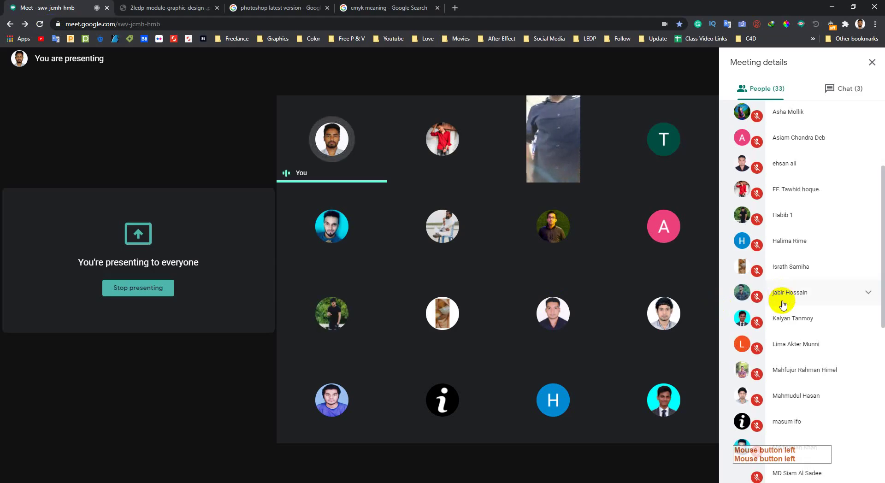
Step: Review the participant list in the Google Meet call and switch back to Photoshop
{"action": "scroll", "coordinate": [784, 282], "scroll_direction": "up", "scroll_amount": 3}
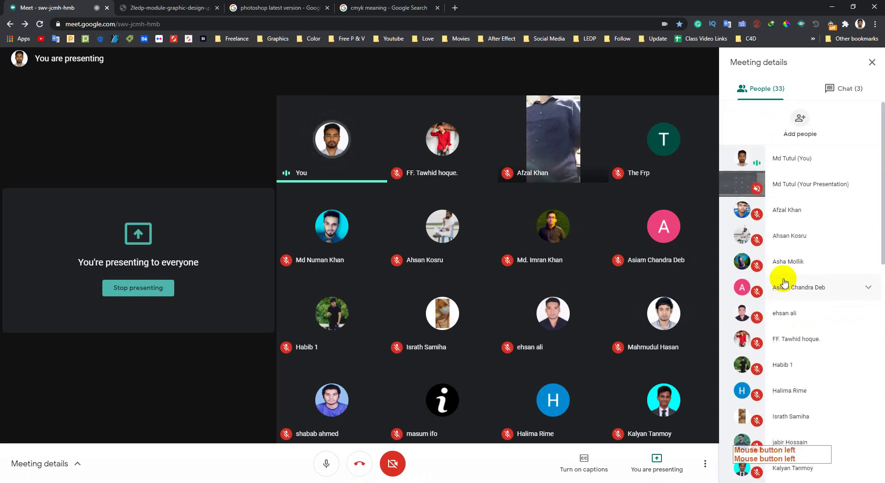
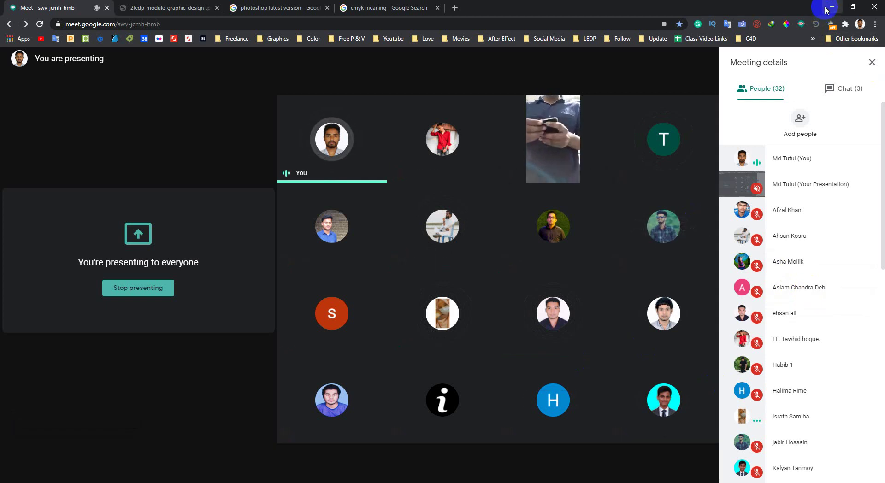
{"action": "left_click", "coordinate": [827, 8]}
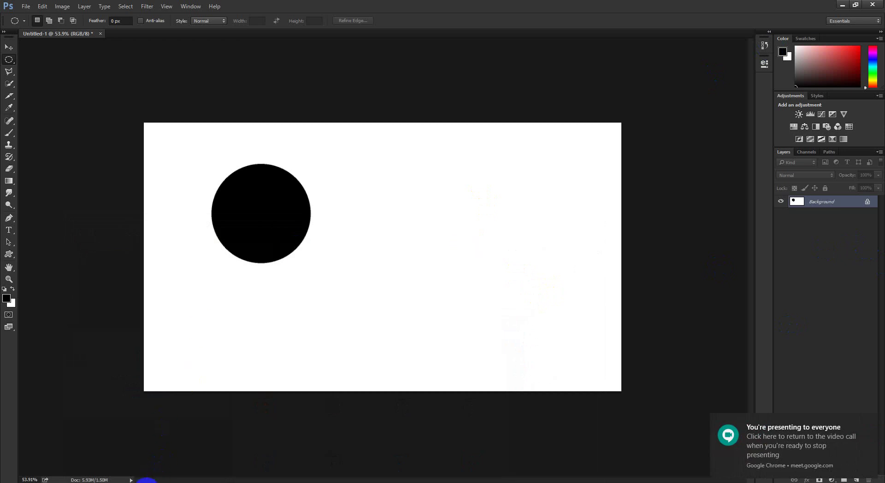
{"action": "left_click", "coordinate": [93, 451]}
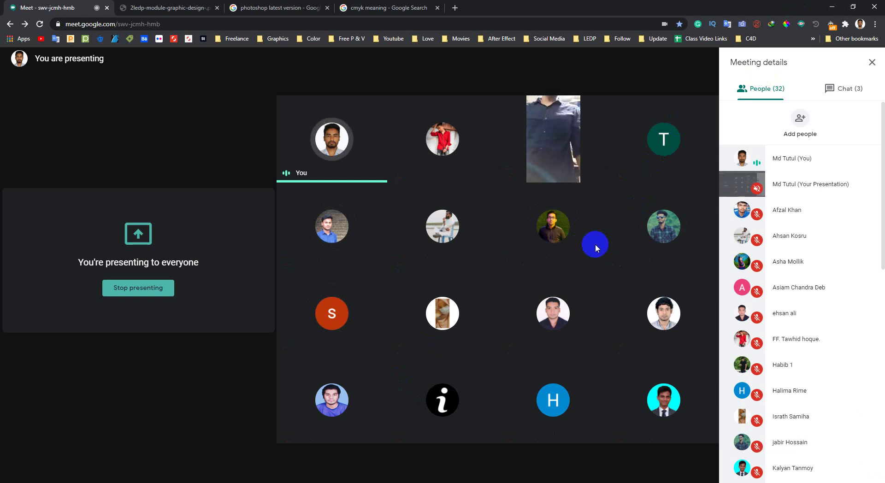
{"action": "left_click", "coordinate": [832, 7]}
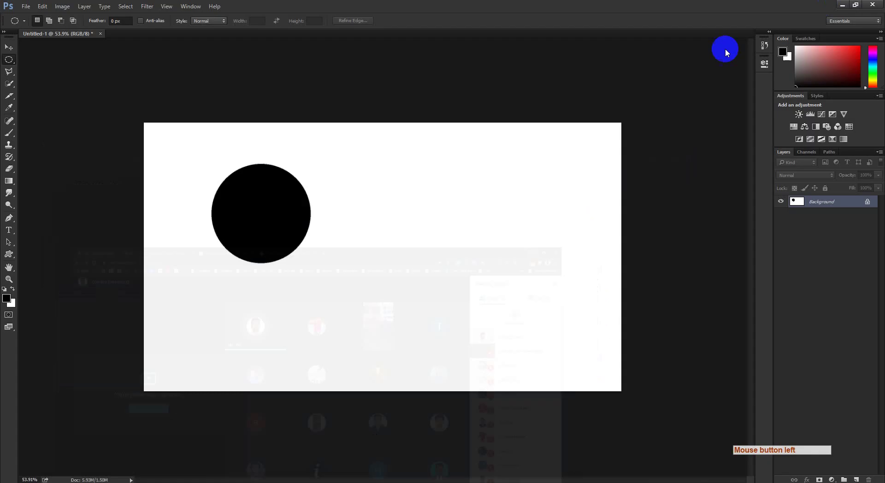
Step: Start a new document and set its width to 10 pixels and its height to 6 pixels
{"action": "left_click", "coordinate": [26, 6]}
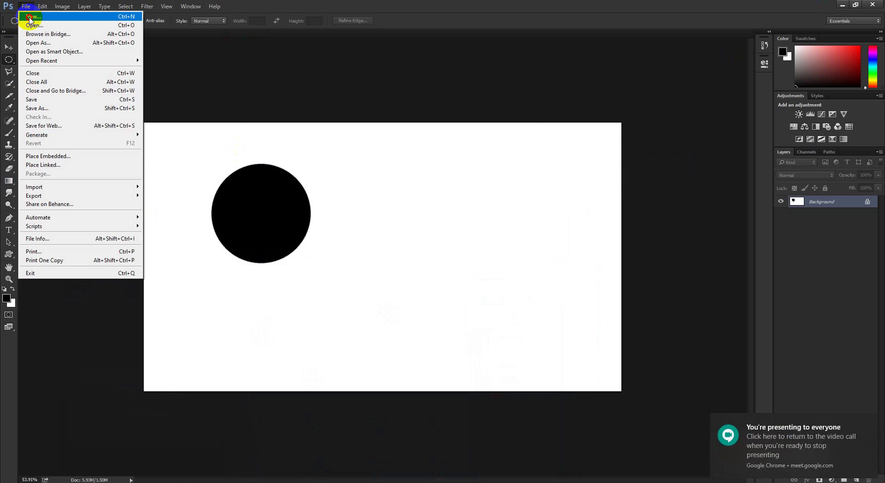
{"action": "left_click", "coordinate": [28, 17]}
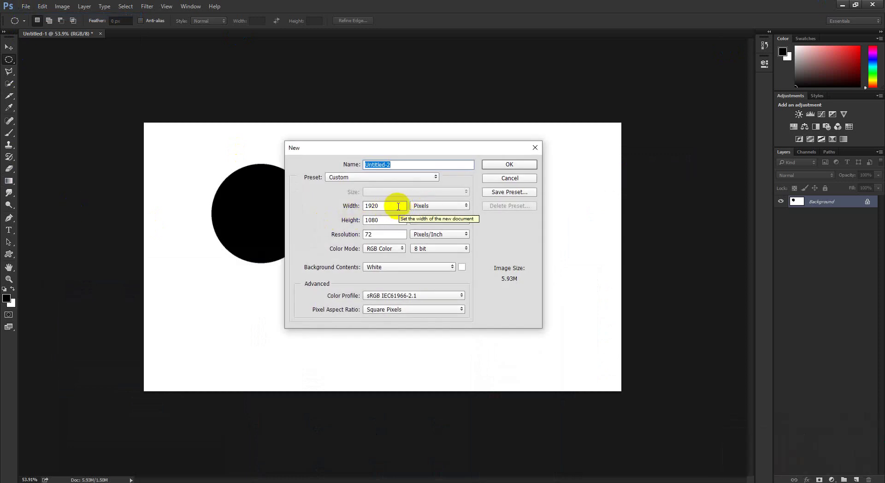
{"action": "left_click", "coordinate": [422, 206]}
{"action": "left_click", "coordinate": [399, 211]}
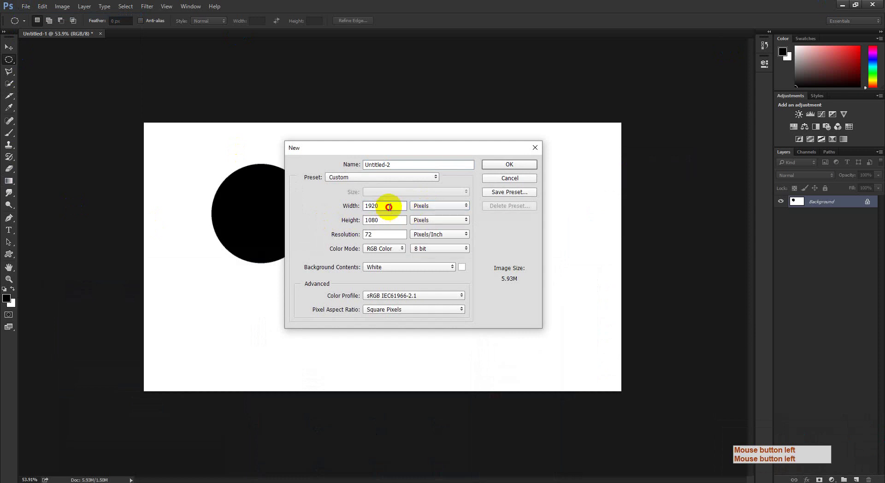
{"action": "left_click_drag", "start_coordinate": [389, 207], "coordinate": [336, 210]}
{"action": "type", "text": "10"}
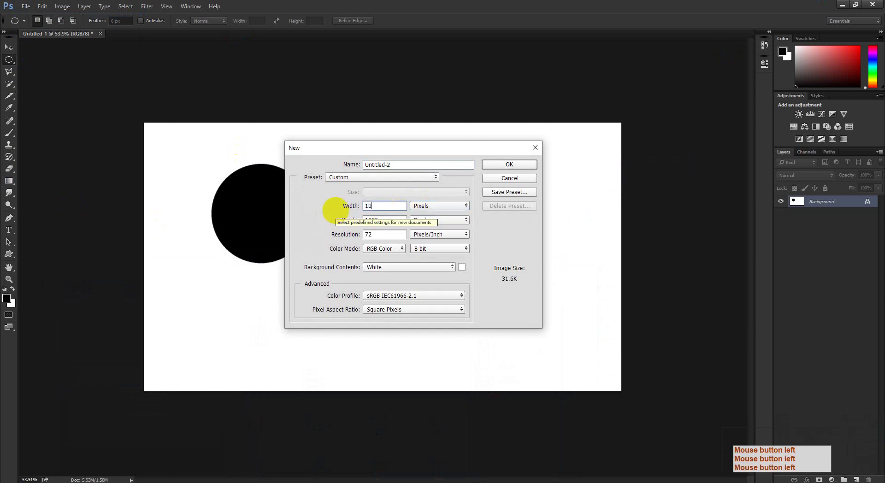
{"action": "left_click", "coordinate": [401, 221]}
{"action": "type", "text": "6"}
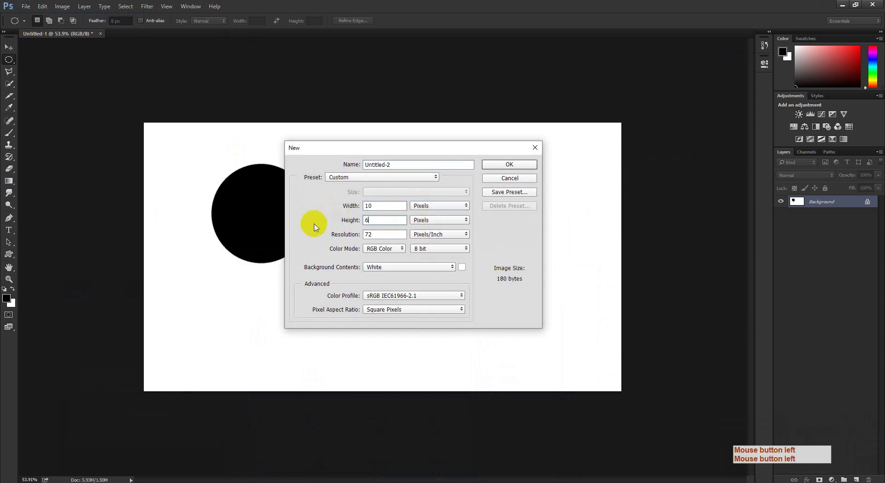
Step: Keep the resolution at 72 pixels/inch and the color mode at RGB Color, and create the new document
{"action": "left_click", "coordinate": [384, 208]}
{"action": "left_click_drag", "start_coordinate": [384, 208], "coordinate": [316, 221]}
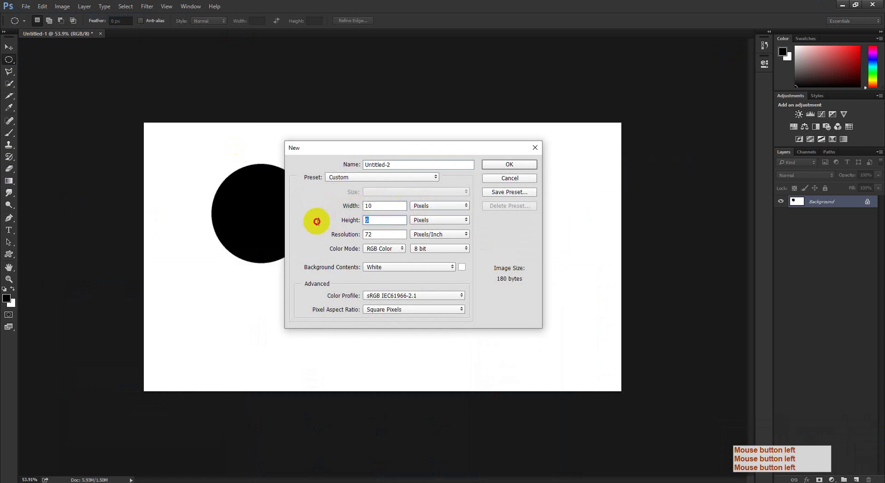
{"action": "left_click", "coordinate": [376, 234]}
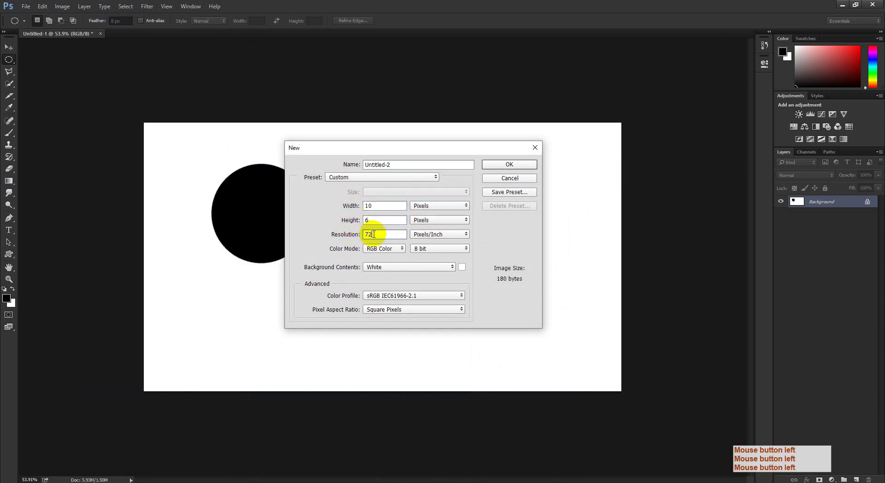
{"action": "left_click_drag", "start_coordinate": [376, 234], "coordinate": [332, 233]}
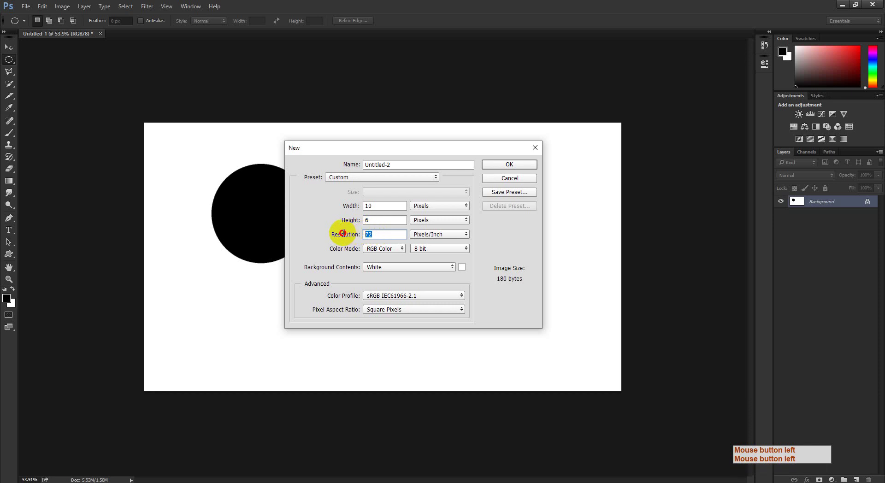
{"action": "left_click", "coordinate": [394, 234]}
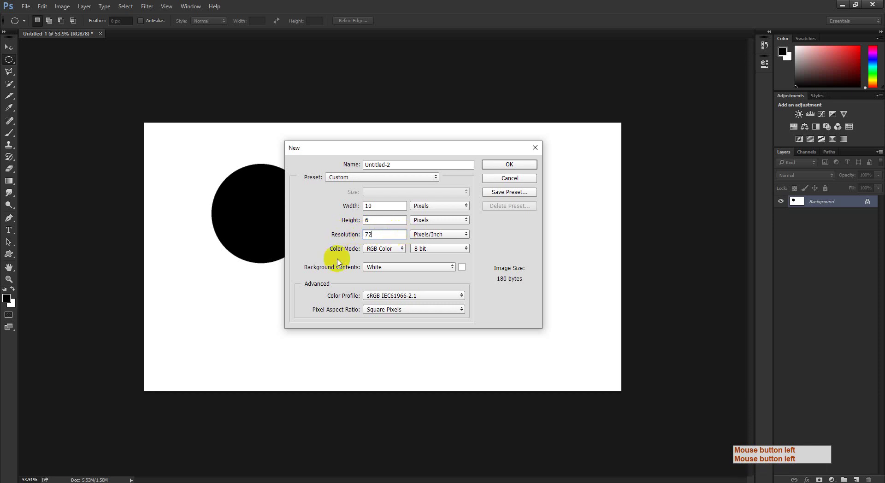
{"action": "left_click", "coordinate": [384, 249]}
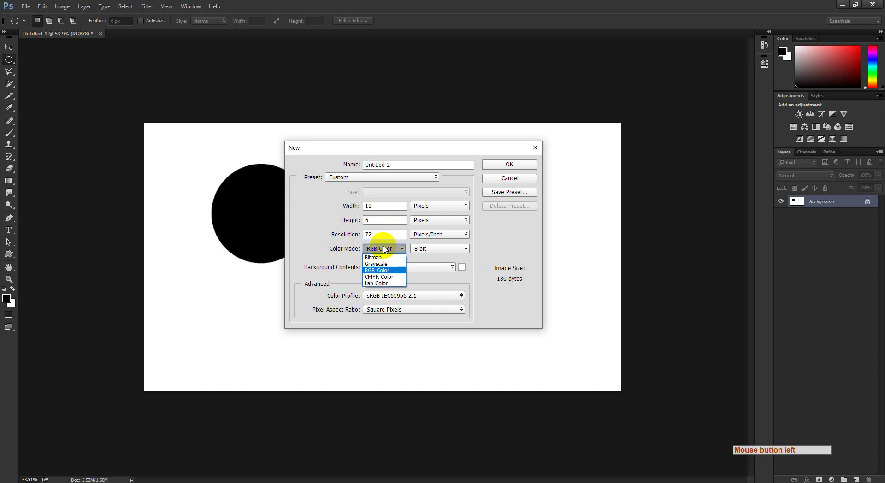
{"action": "left_click", "coordinate": [377, 271]}
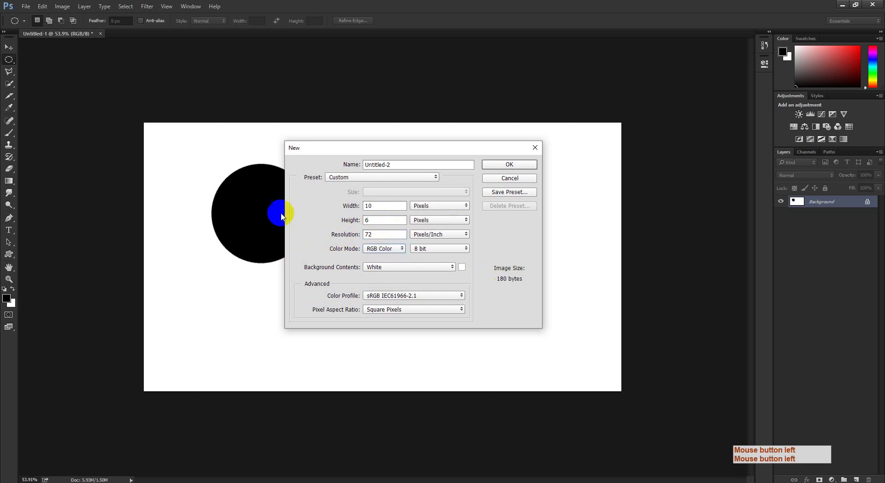
{"action": "left_click", "coordinate": [401, 165]}
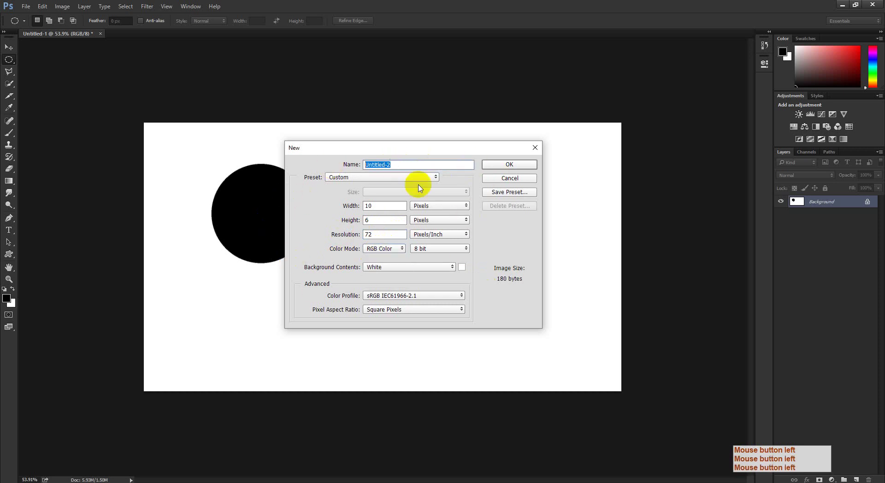
{"action": "left_click", "coordinate": [509, 164]}
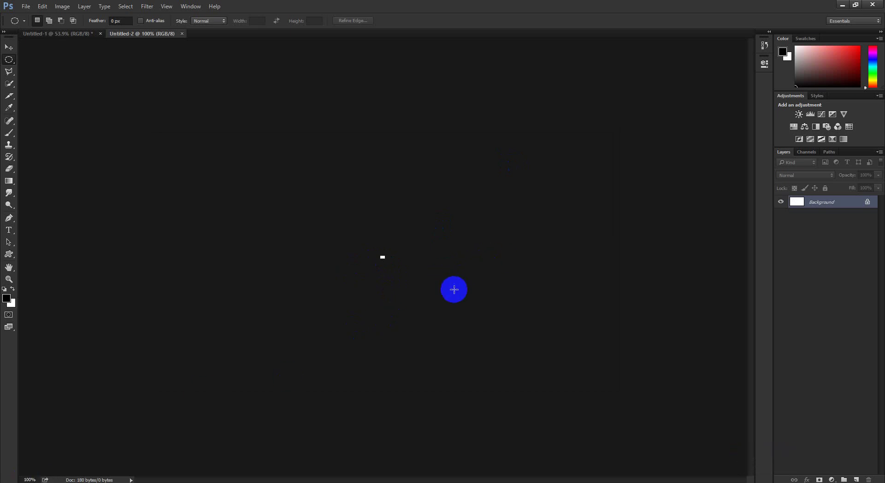
Step: Switch to the Google Meet call in Chrome and check on the participants
{"action": "key", "text": "ctrl+space"}
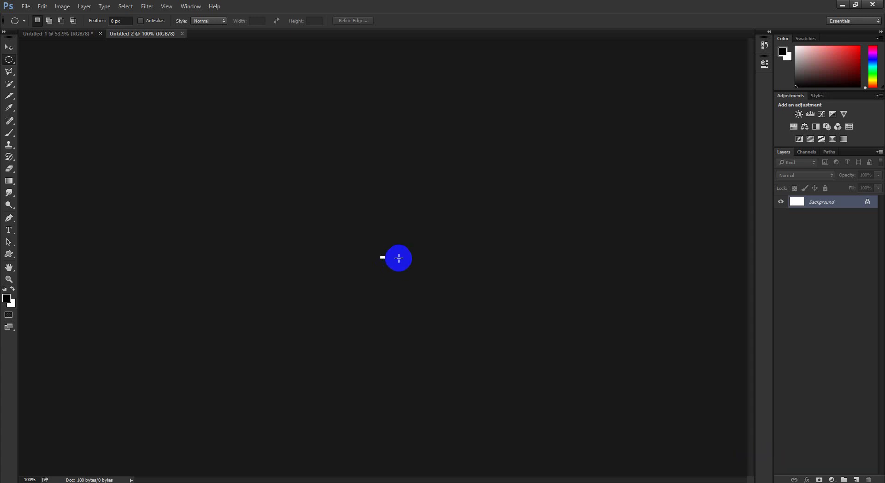
{"action": "left_click", "coordinate": [152, 478]}
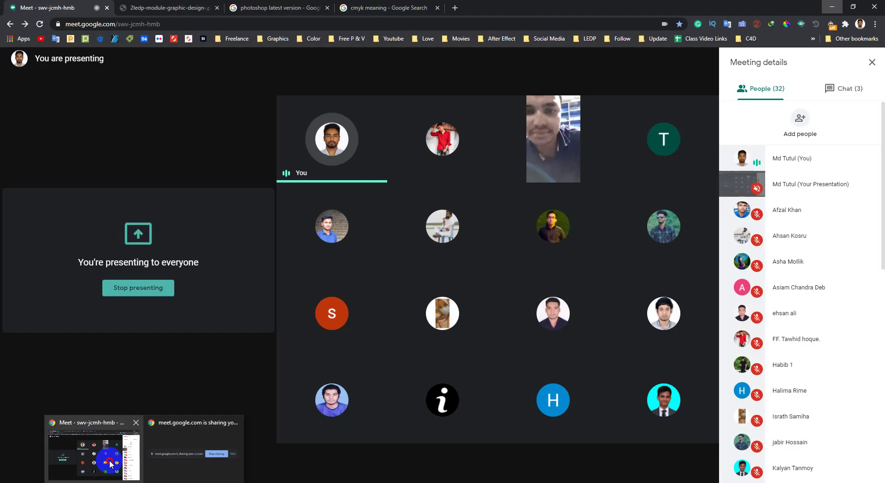
{"action": "left_click", "coordinate": [110, 464]}
{"action": "mouse_move", "coordinate": [456, 320]}
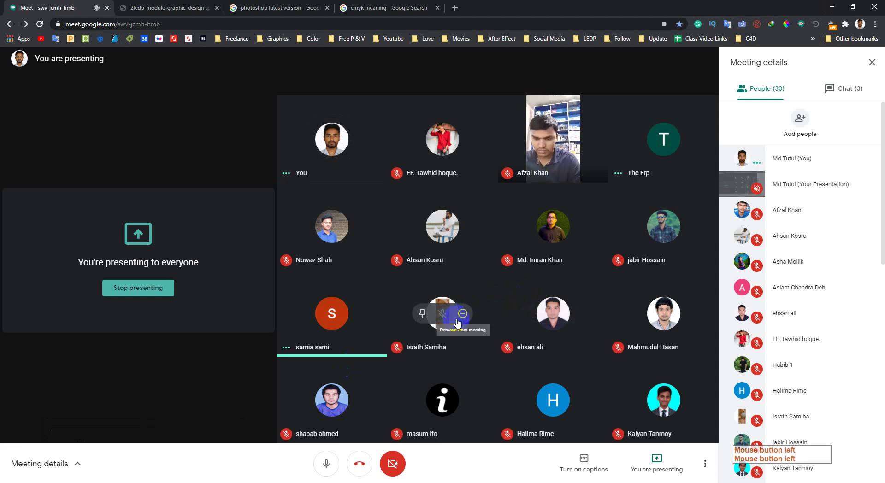
Step: Return to Photoshop, inspect the tiny 10 × 6 pixel canvas up close and close that document
{"action": "left_click", "coordinate": [391, 232]}
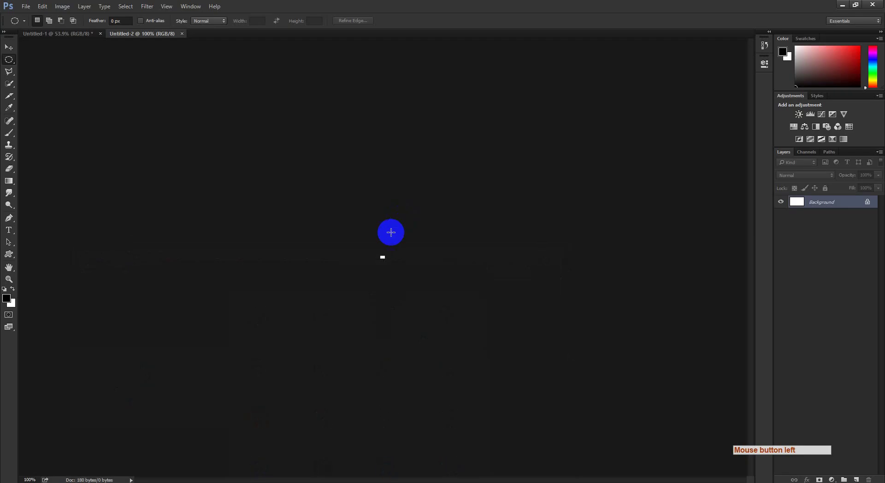
{"action": "left_click_drag", "start_coordinate": [385, 262], "coordinate": [470, 310]}
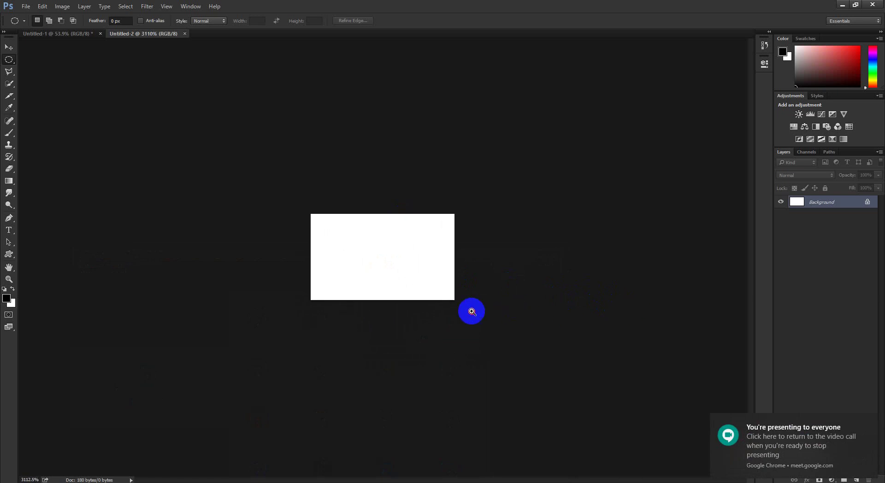
{"action": "left_click", "coordinate": [184, 33]}
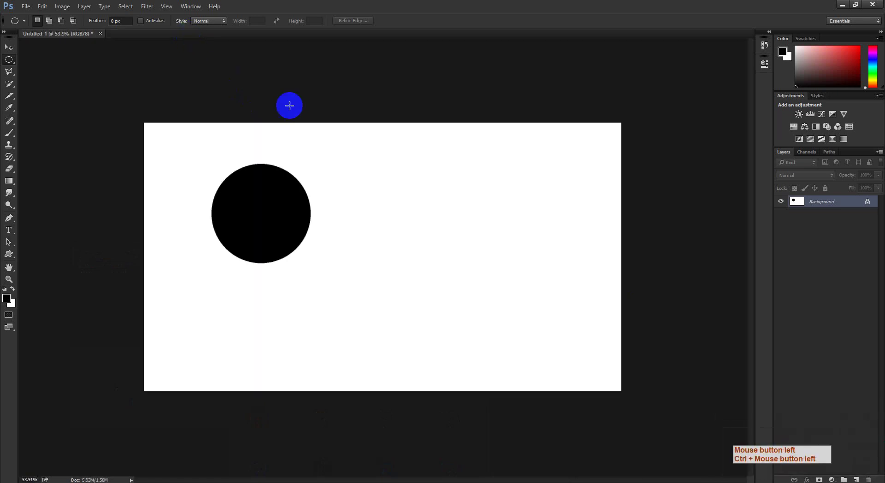
{"action": "left_click", "coordinate": [25, 6]}
{"action": "left_click", "coordinate": [33, 15]}
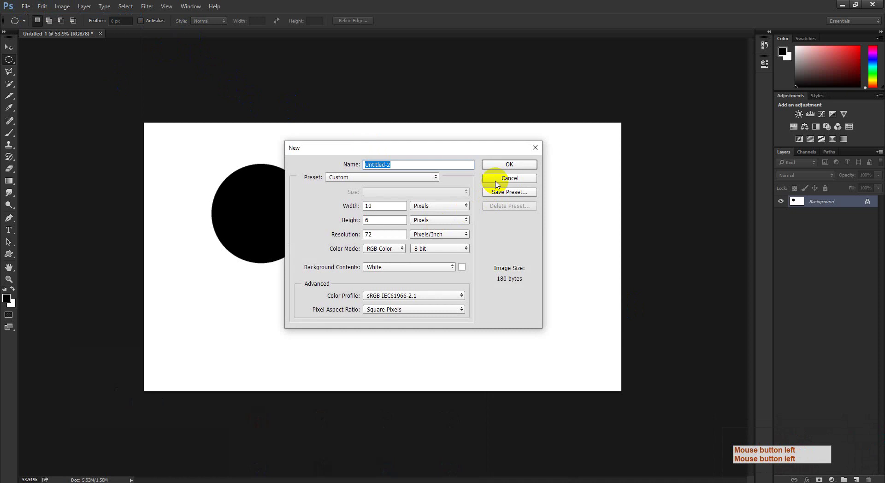
{"action": "left_click", "coordinate": [496, 180]}
{"action": "left_click", "coordinate": [25, 7]}
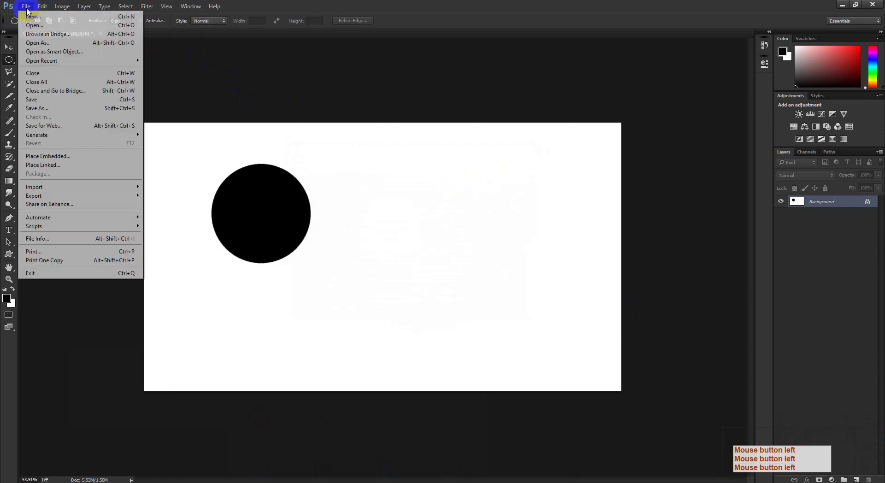
{"action": "left_click", "coordinate": [35, 17]}
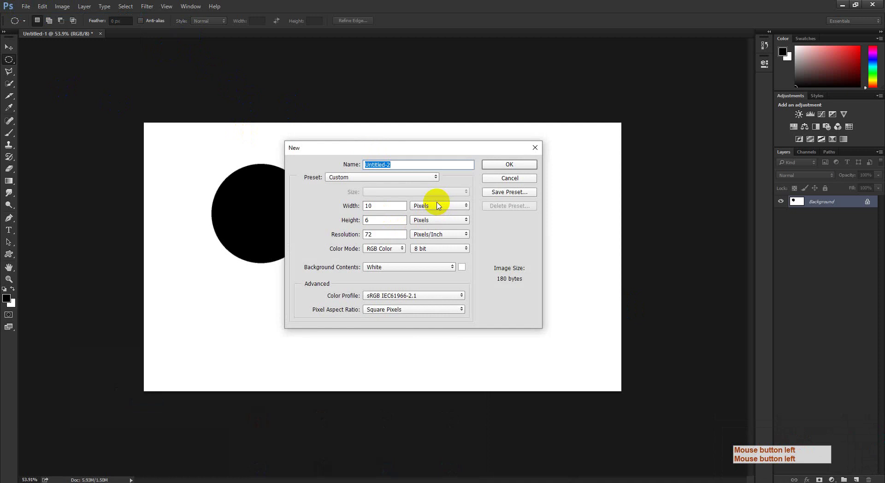
{"action": "left_click", "coordinate": [514, 179]}
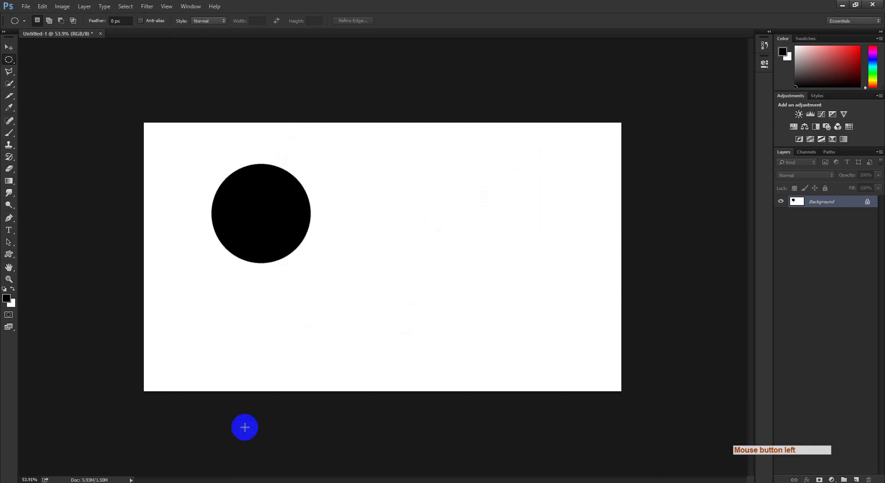
Step: Switch to the Google Meet call, view the participants and return to Photoshop
{"action": "left_click", "coordinate": [136, 480]}
{"action": "left_click", "coordinate": [109, 466]}
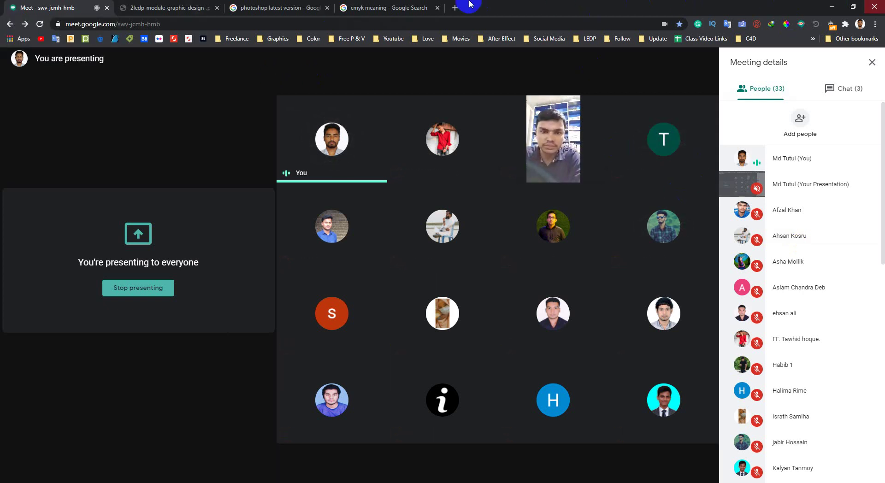
{"action": "left_click", "coordinate": [42, 5]}
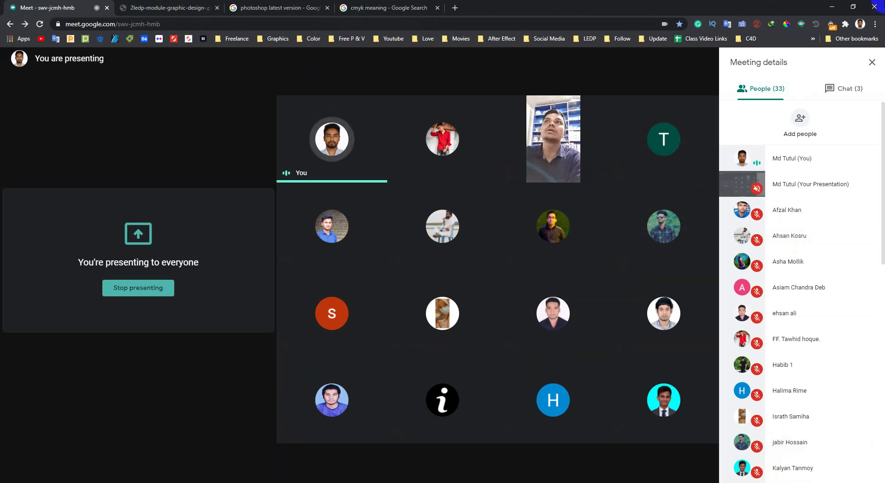
{"action": "left_click", "coordinate": [824, 4]}
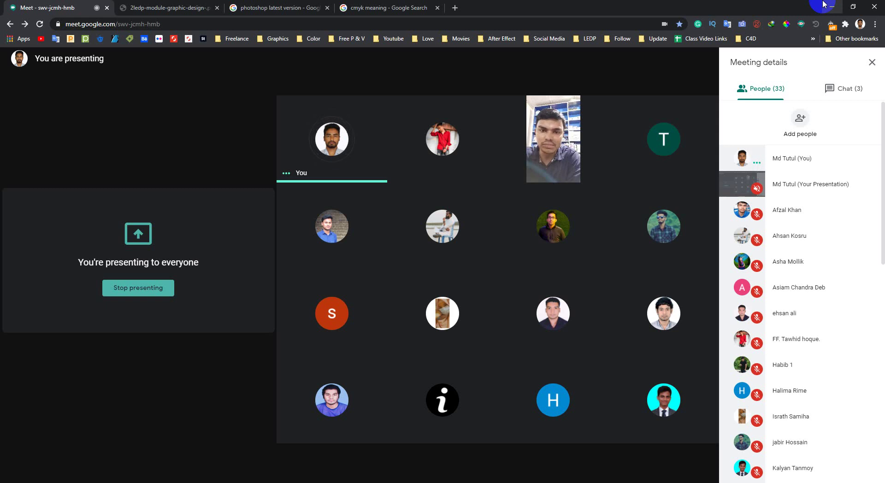
{"action": "mouse_move", "coordinate": [686, 219]}
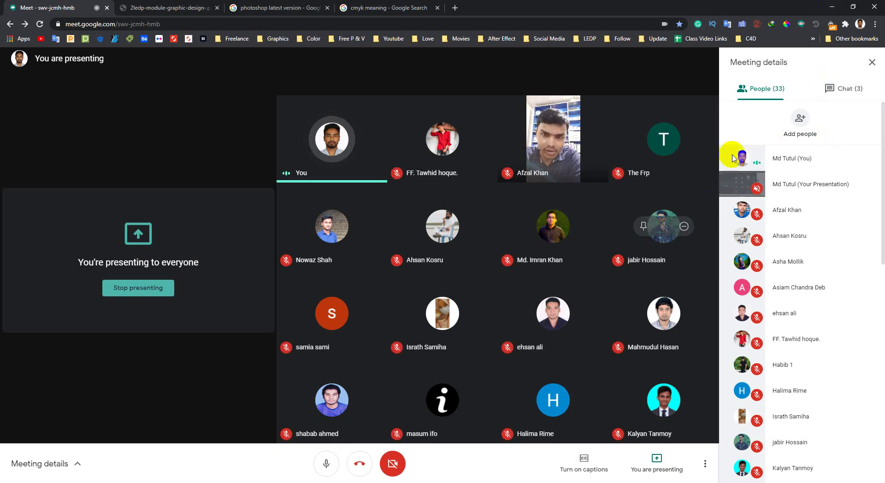
{"action": "left_click", "coordinate": [832, 6]}
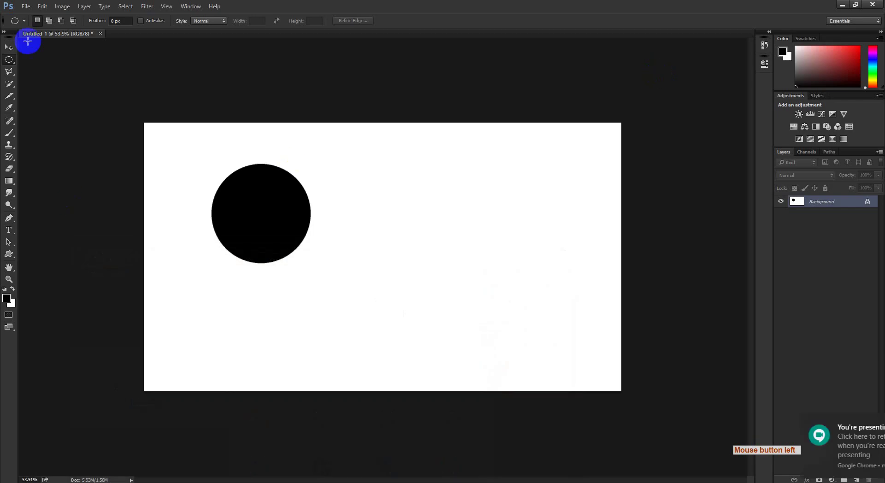
Step: Create a new document 1000 pixels wide and 600 pixels high
{"action": "left_click", "coordinate": [25, 6]}
{"action": "left_click", "coordinate": [32, 13]}
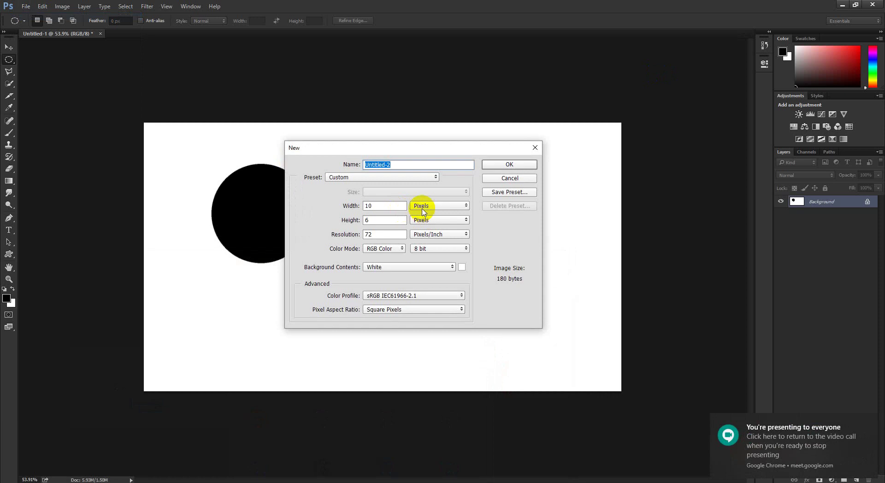
{"action": "double_click", "coordinate": [374, 206]}
{"action": "left_click", "coordinate": [384, 209]}
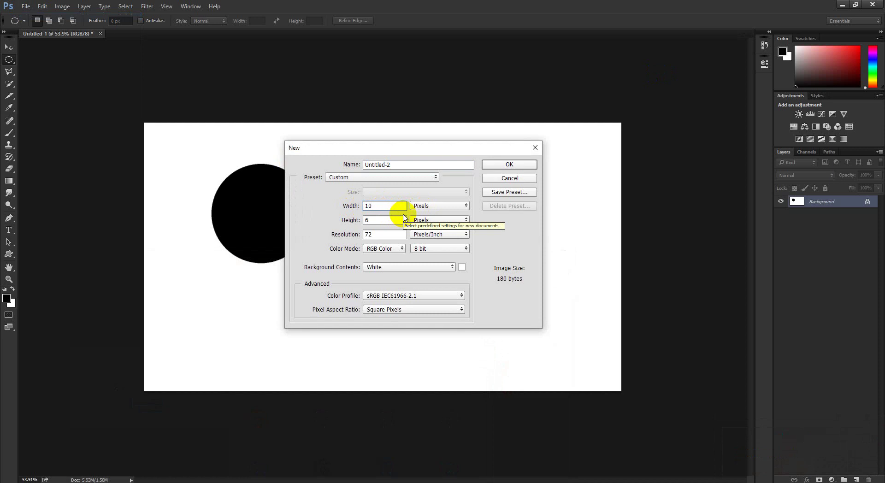
{"action": "left_click", "coordinate": [385, 207]}
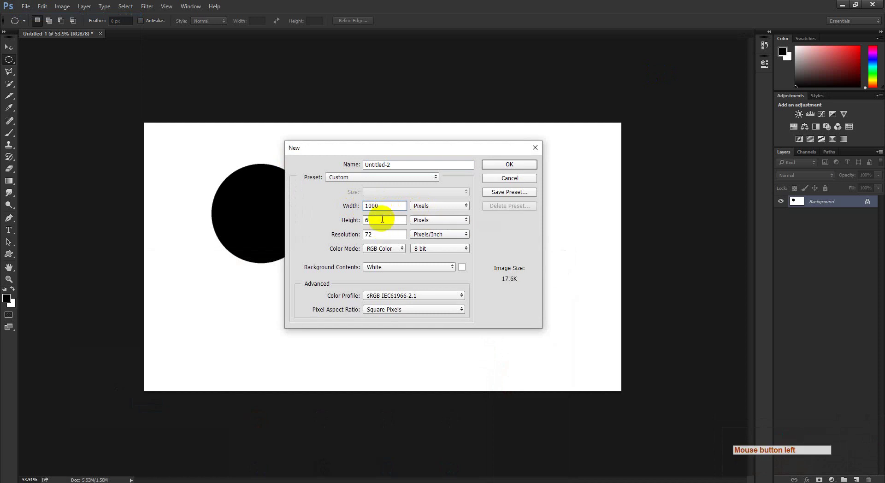
{"action": "left_click", "coordinate": [382, 220]}
{"action": "type", "text": "600"}
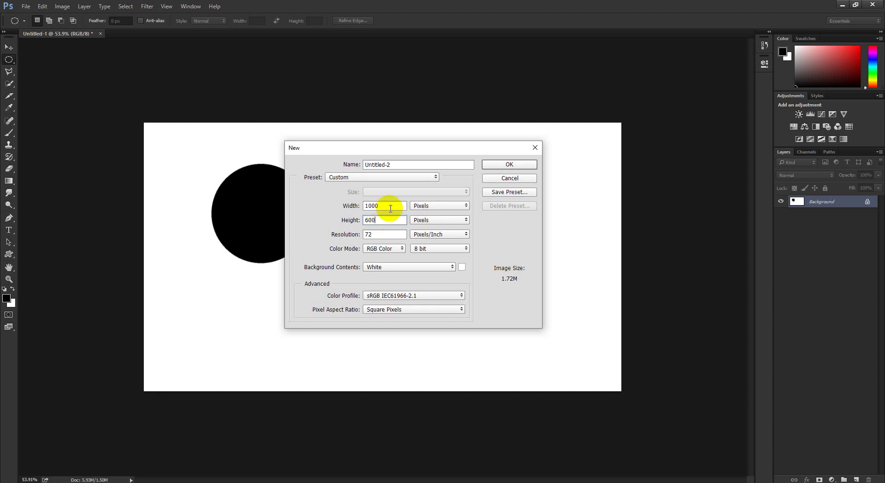
{"action": "left_click", "coordinate": [388, 208]}
{"action": "left_click", "coordinate": [387, 221]}
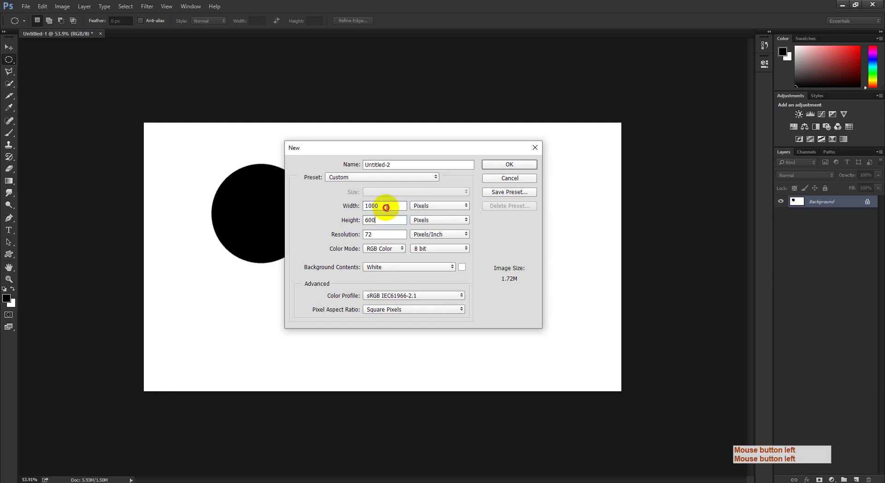
{"action": "left_click", "coordinate": [386, 208]}
{"action": "left_click", "coordinate": [381, 223]}
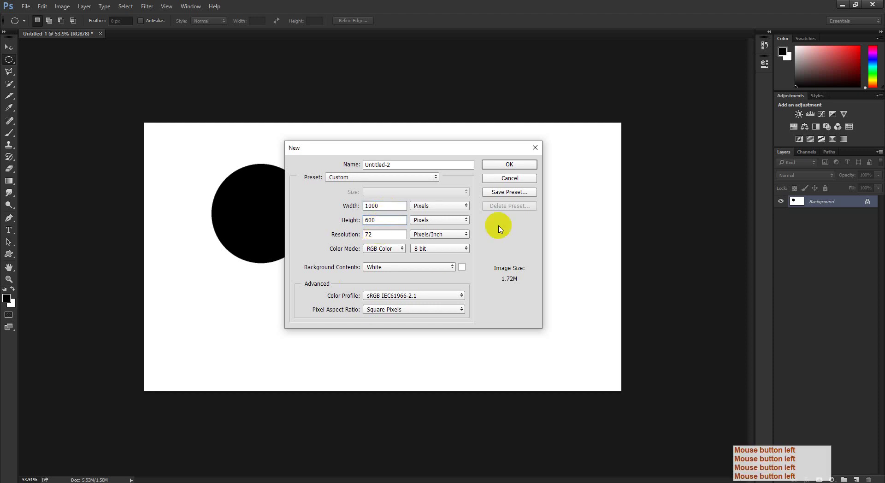
{"action": "left_click", "coordinate": [508, 165]}
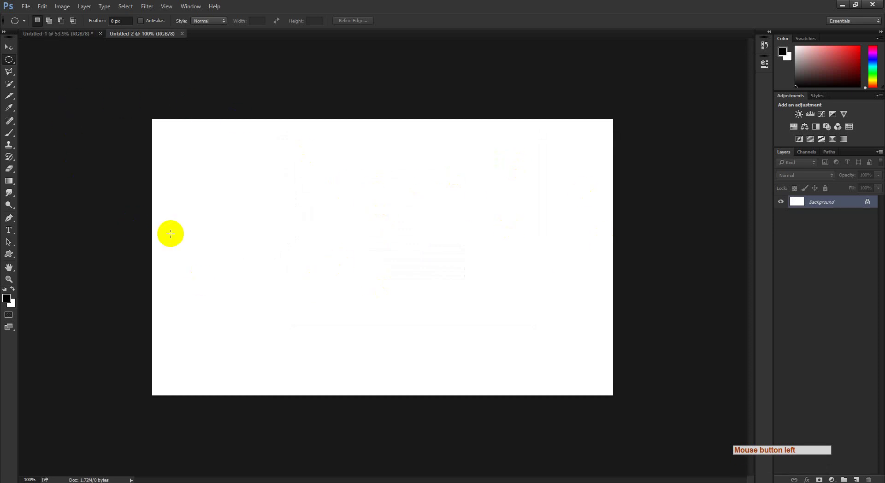
{"action": "left_click", "coordinate": [26, 7]}
{"action": "left_click", "coordinate": [37, 18]}
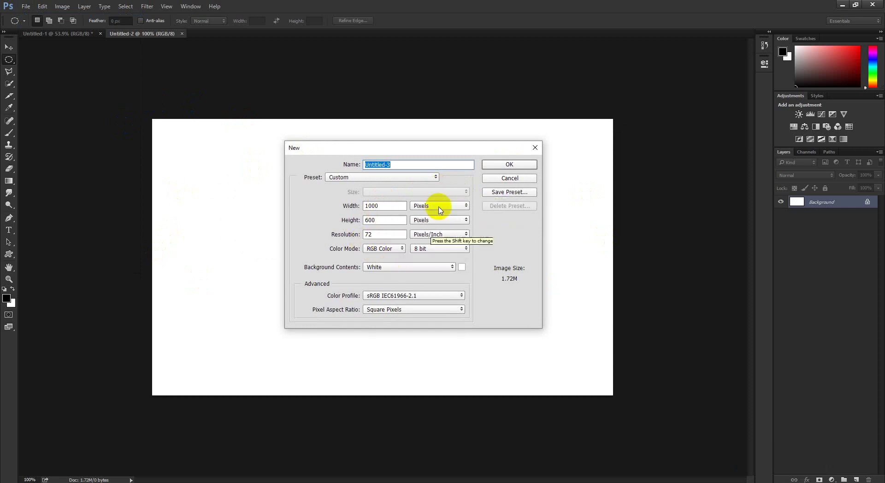
{"action": "left_click", "coordinate": [509, 179]}
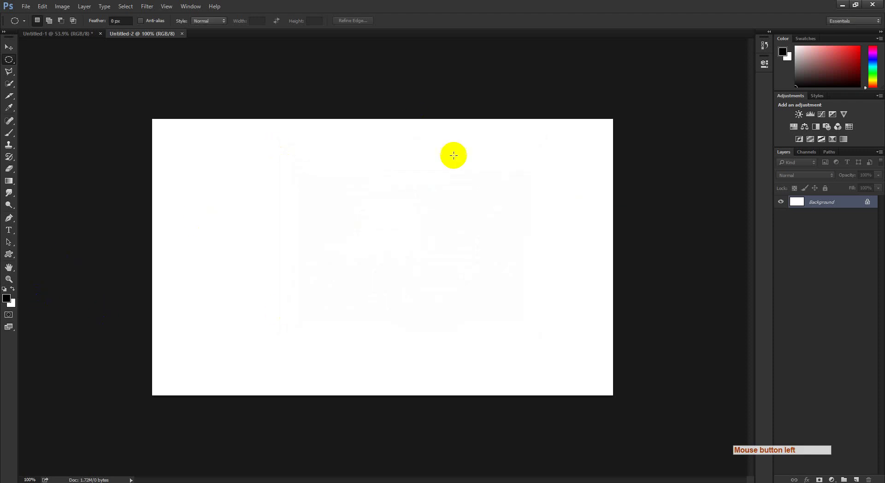
Step: Set the background color to dark green (076a00) and fill the whole canvas with it
{"action": "left_click", "coordinate": [15, 307]}
{"action": "left_click", "coordinate": [318, 237]}
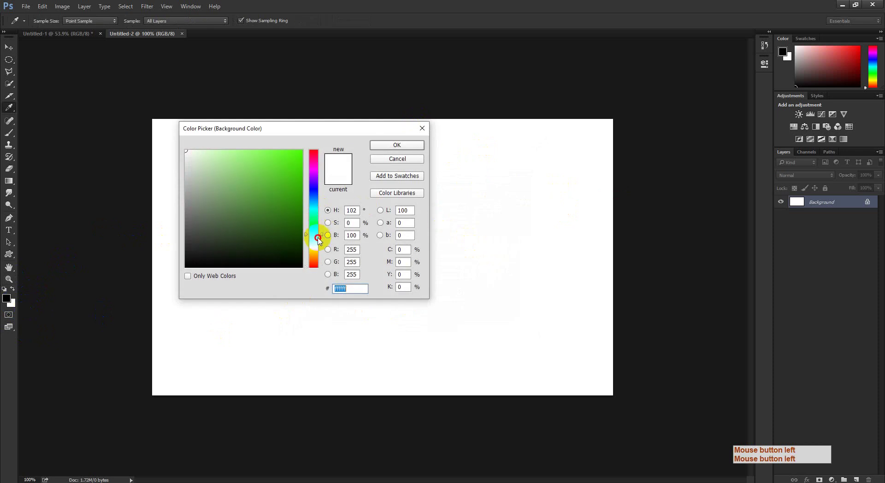
{"action": "left_click_drag", "start_coordinate": [319, 238], "coordinate": [318, 229]}
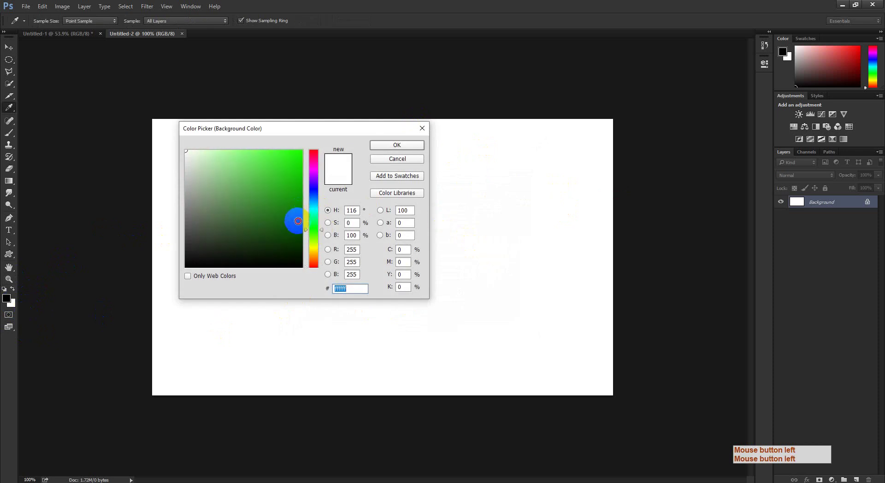
{"action": "left_click", "coordinate": [299, 222]}
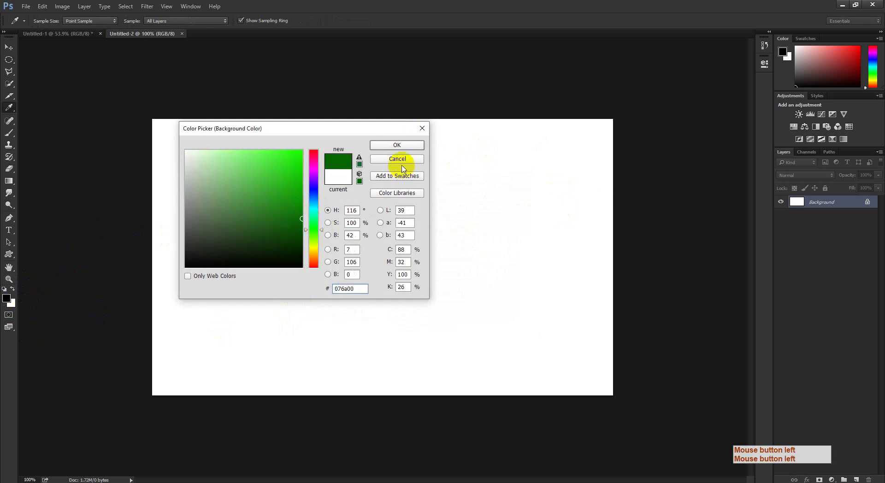
{"action": "left_click", "coordinate": [397, 145]}
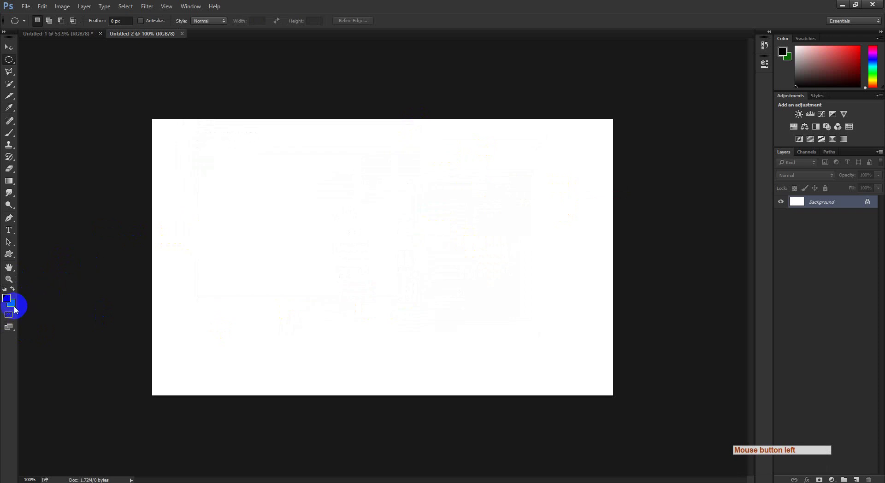
{"action": "key", "text": "ctrl+BackSpace"}
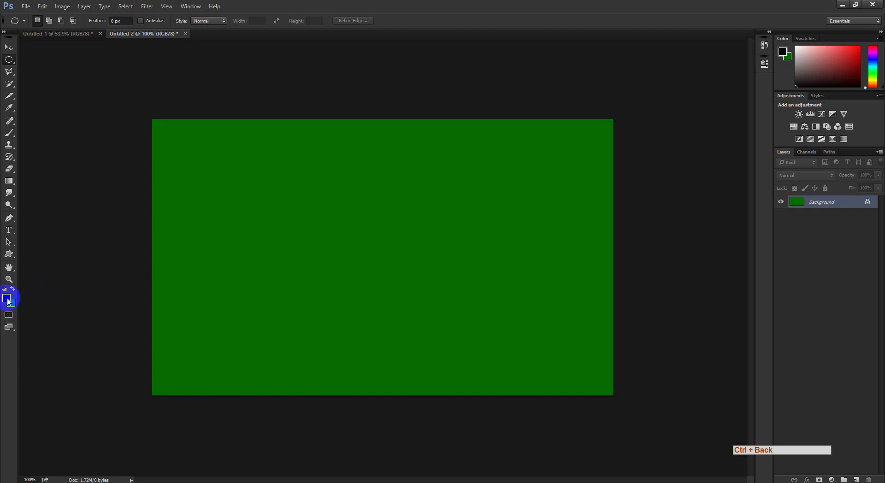
Step: Set the foreground color to pure red (ff0000)
{"action": "left_click", "coordinate": [6, 299]}
{"action": "left_click_drag", "start_coordinate": [313, 161], "coordinate": [321, 138]}
{"action": "left_click", "coordinate": [395, 146]}
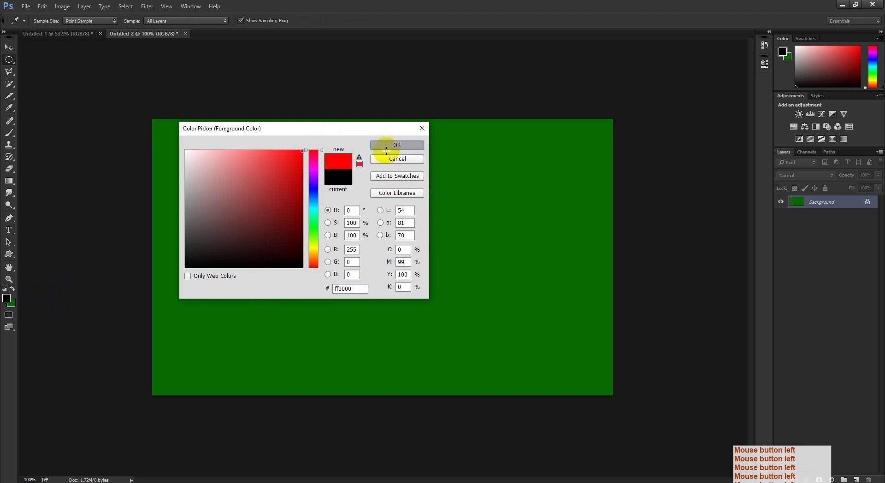
{"action": "key", "text": "m"}
{"action": "key", "text": "alt+BackSpace"}
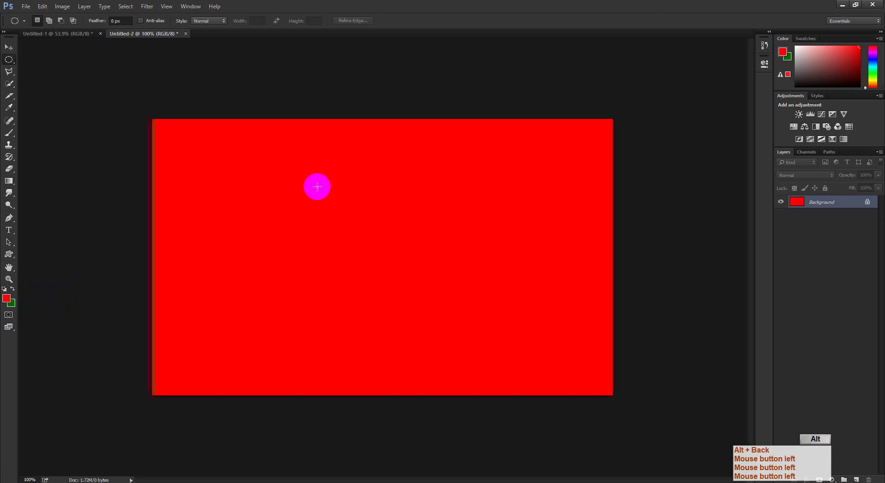
{"action": "key", "text": "ctrl+z"}
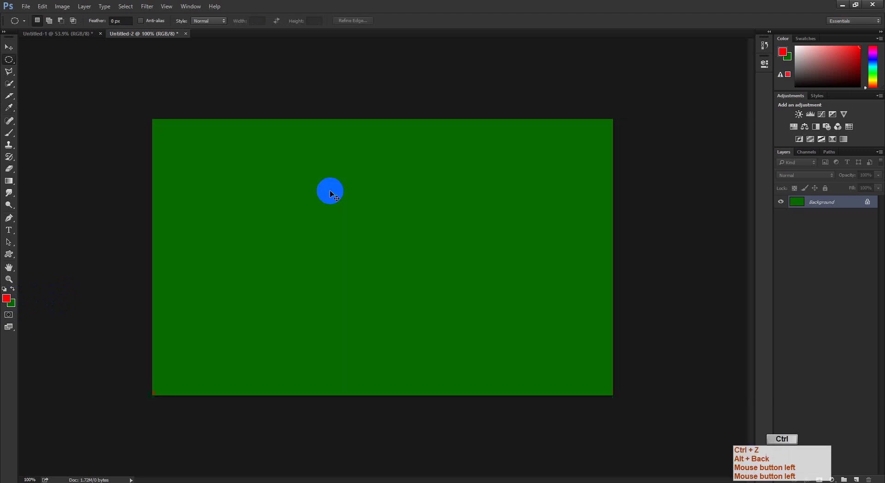
Step: Draw a perfectly circular selection about 4.4 in across, slightly right of the green canvas's center, with the Elliptical Marquee Tool
{"action": "right_click", "coordinate": [9, 59]}
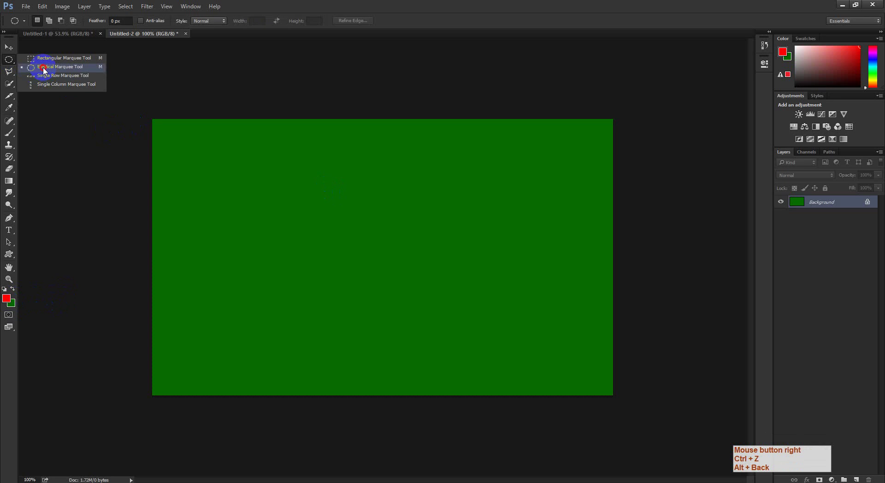
{"action": "left_click", "coordinate": [43, 70]}
{"action": "left_click_drag", "start_coordinate": [319, 193], "coordinate": [480, 322]}
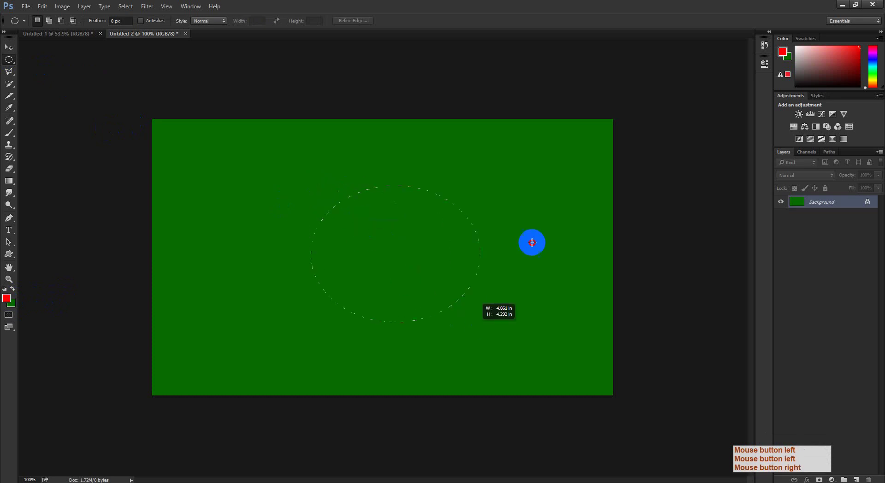
{"action": "left_click_drag", "start_coordinate": [532, 242], "coordinate": [511, 326]}
{"action": "key", "text": "shift"}
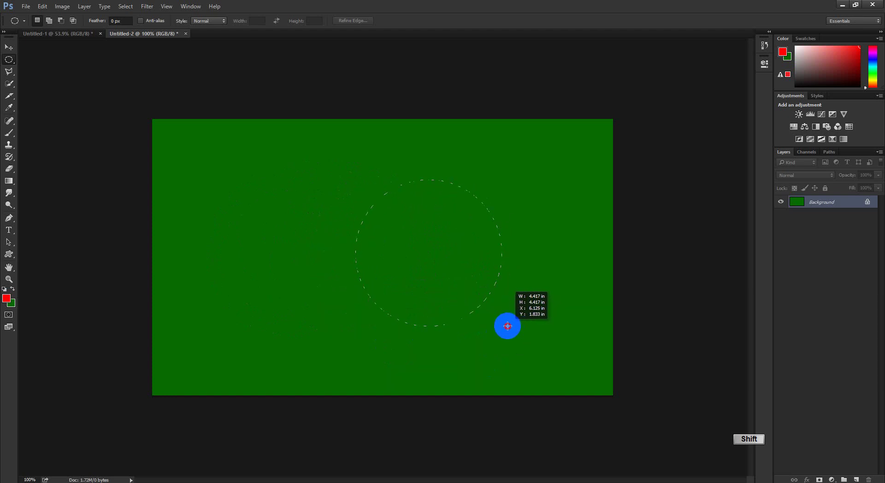
{"action": "left_click_drag", "start_coordinate": [507, 327], "coordinate": [507, 327]}
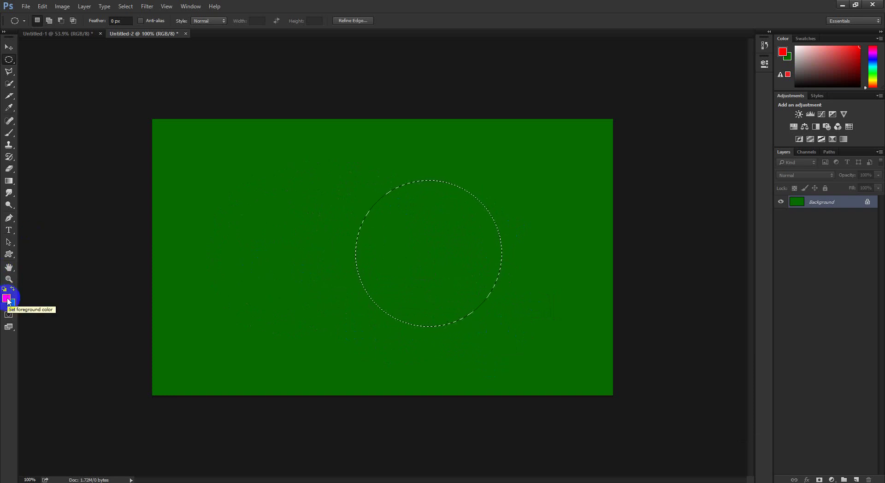
Step: Fill the circular selection with the red foreground color and deselect it
{"action": "key", "text": "alt+BackSpace"}
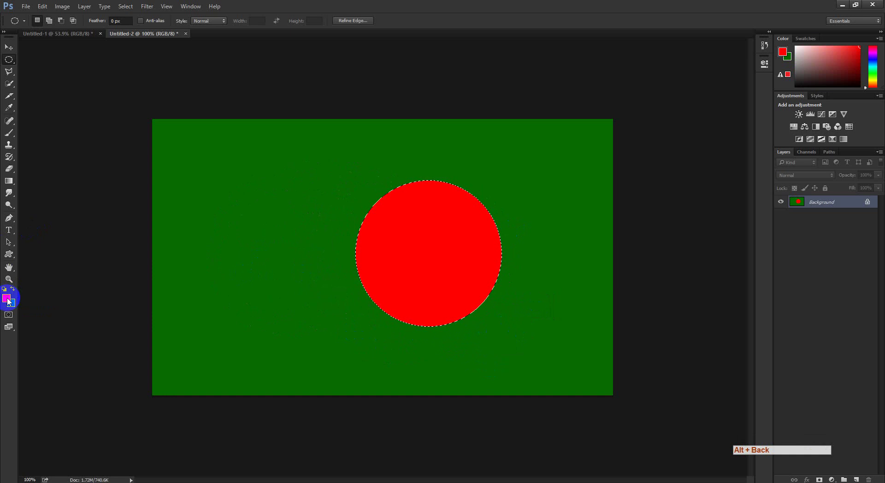
{"action": "key", "text": "ctrl"}
{"action": "key", "text": "ctrl+d"}
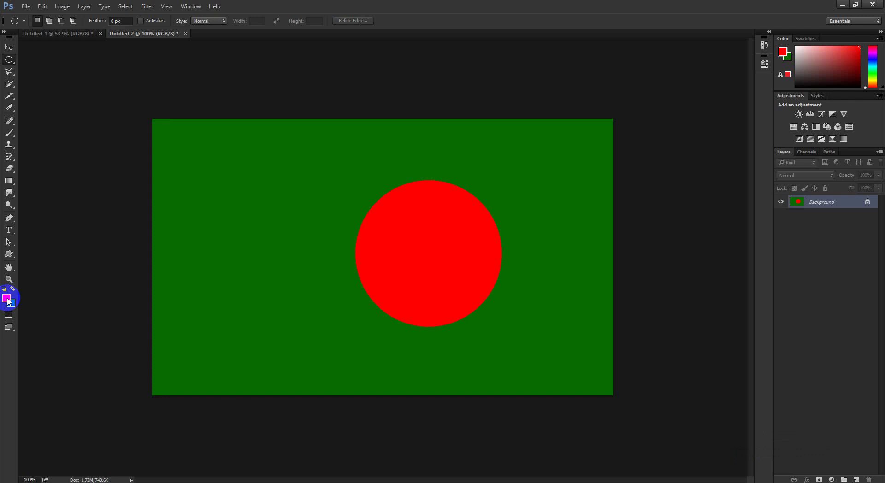
{"action": "left_click", "coordinate": [840, 4]}
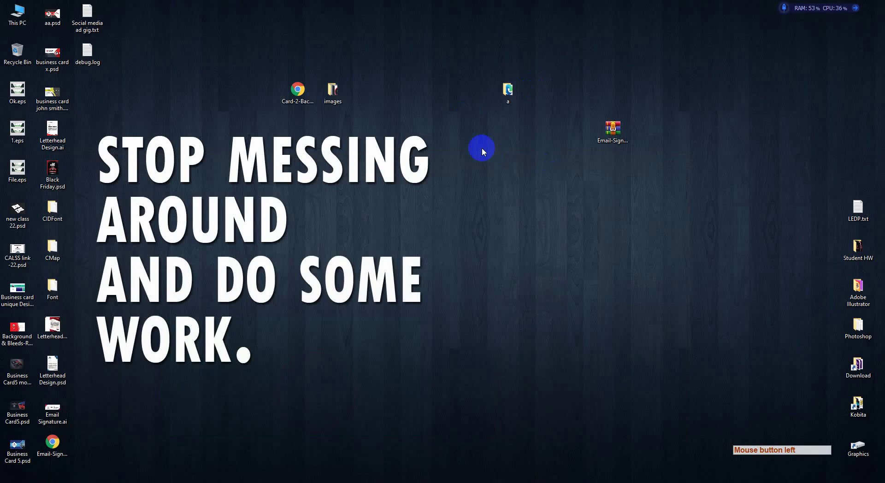
{"action": "right_click", "coordinate": [482, 148]}
{"action": "left_click", "coordinate": [499, 179]}
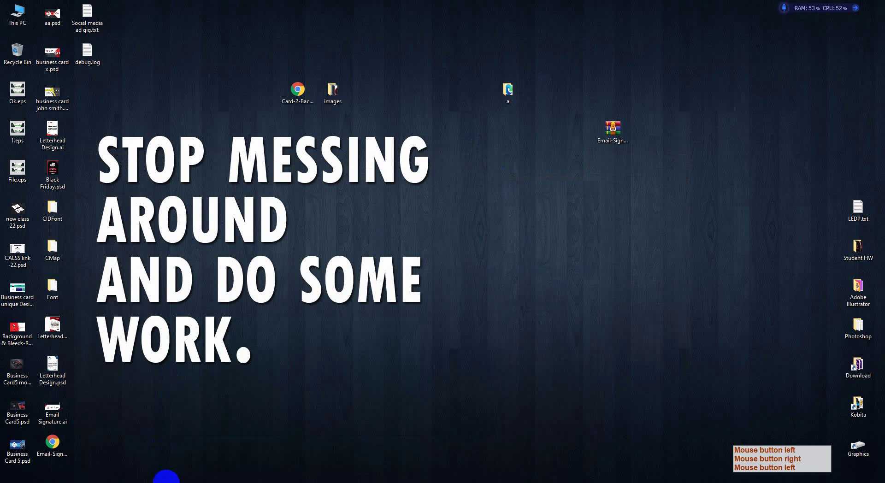
{"action": "left_click", "coordinate": [166, 477]}
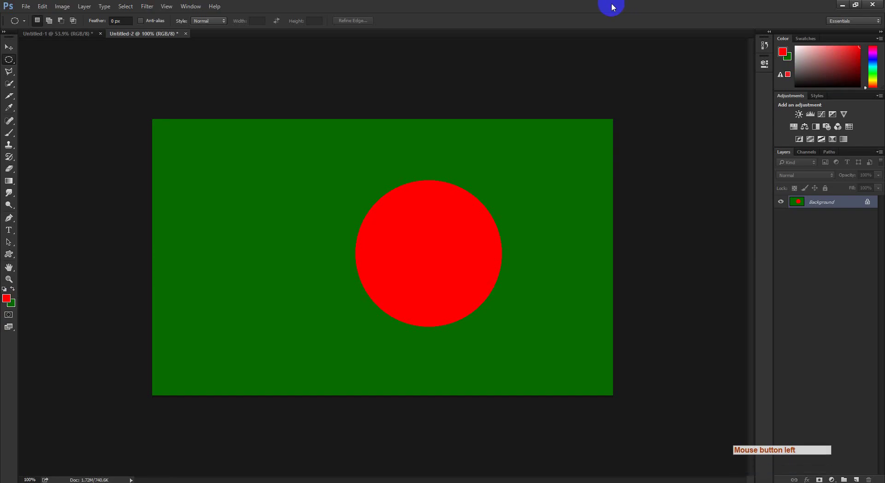
Step: Switch to the Google Meet call in Chrome, check the participants, toggle the microphone mute off and on, and return to Photoshop
{"action": "left_click_drag", "start_coordinate": [106, 479], "coordinate": [106, 460]}
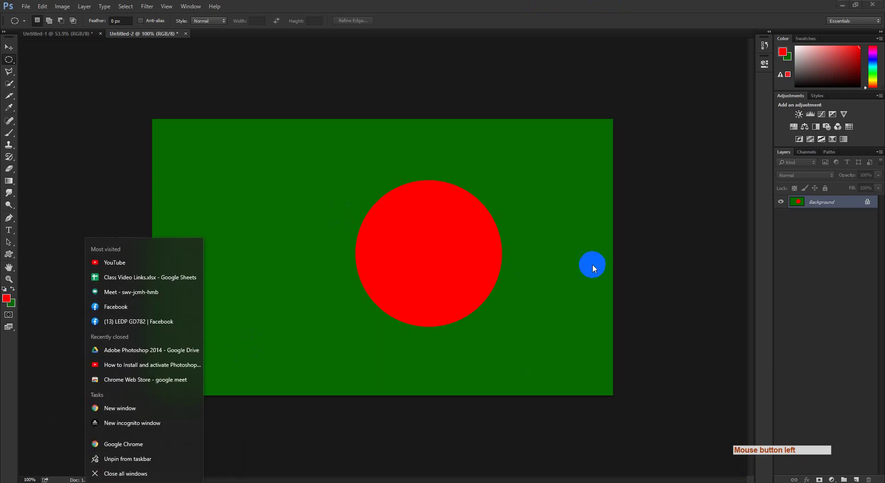
{"action": "left_click", "coordinate": [131, 480]}
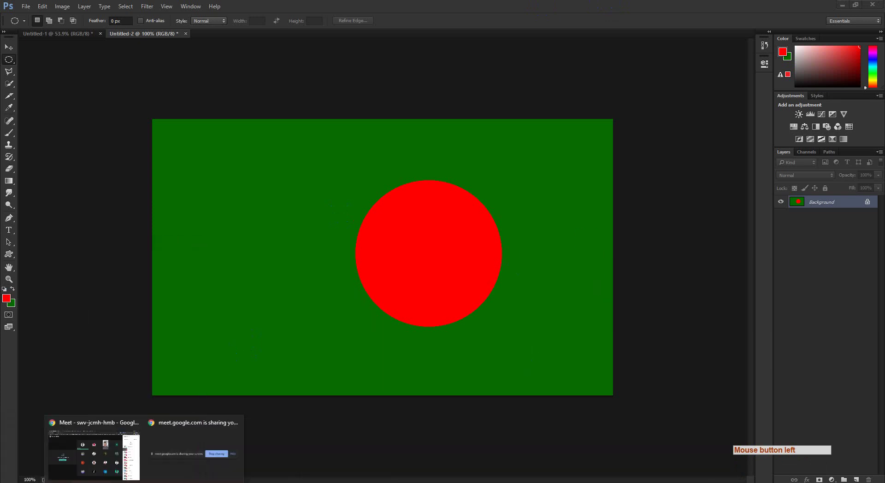
{"action": "left_click", "coordinate": [79, 451]}
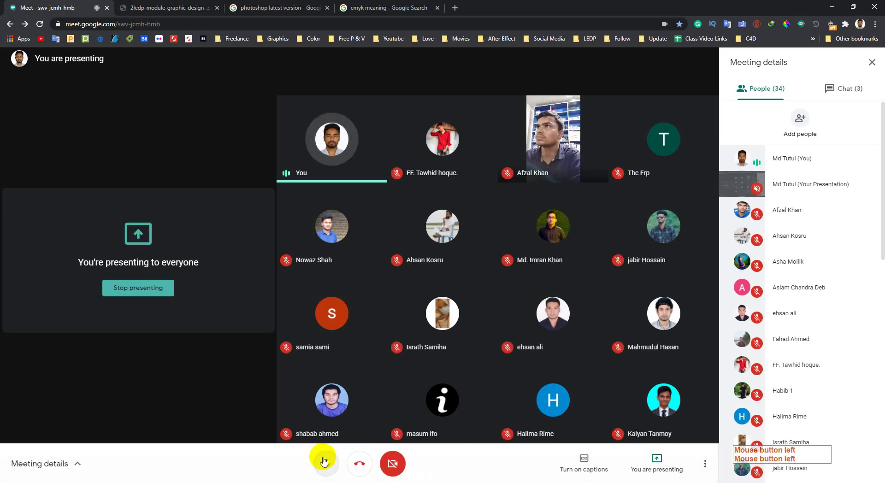
{"action": "left_click", "coordinate": [394, 465]}
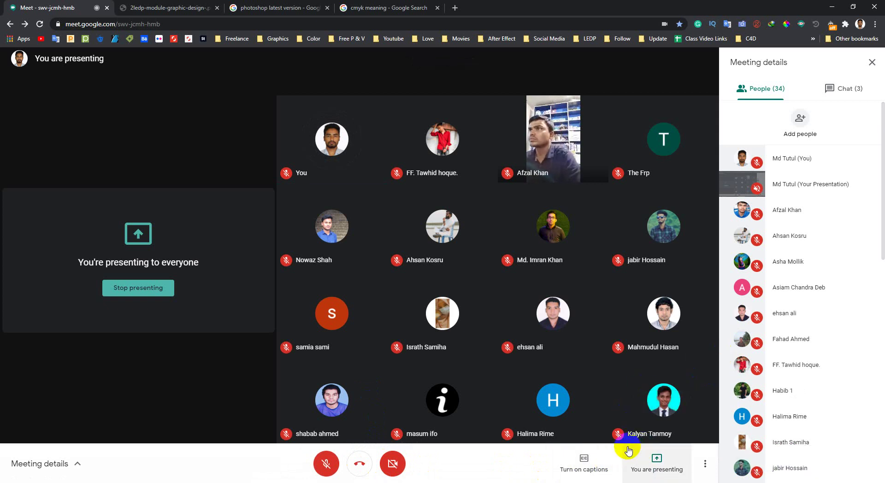
{"action": "key", "text": "ctrl+d"}
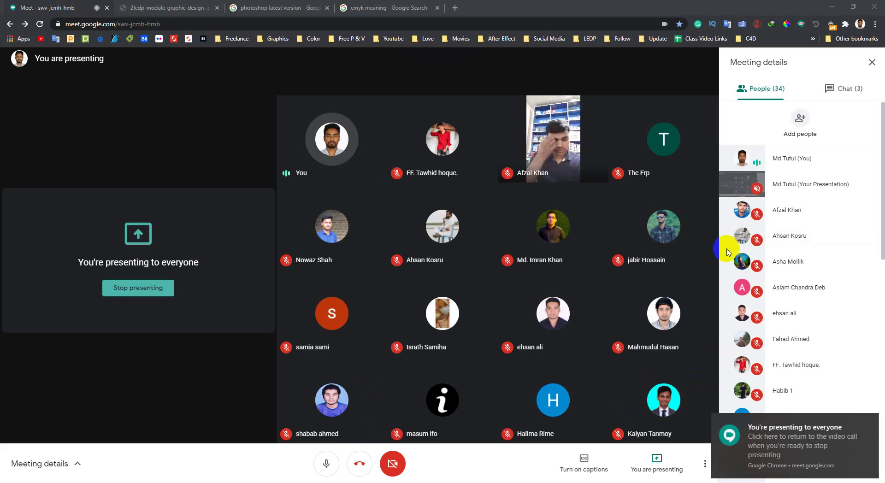
{"action": "scroll", "coordinate": [738, 277], "scroll_direction": "down", "scroll_amount": 3}
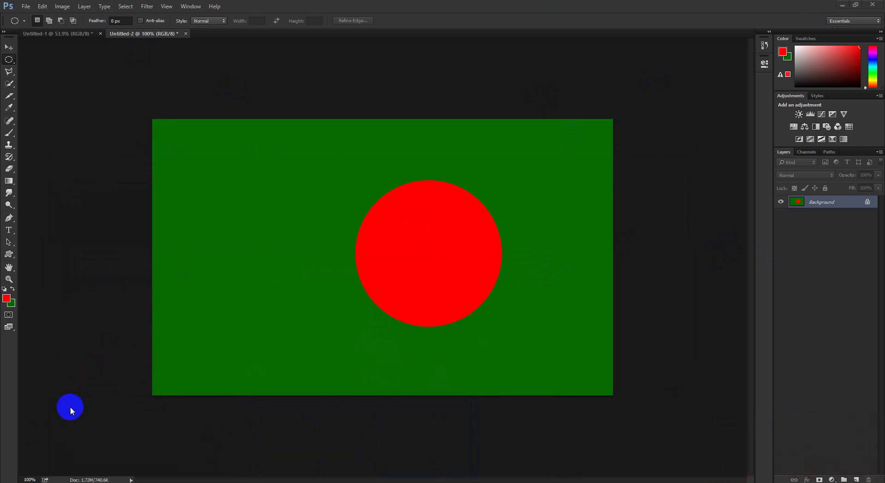
{"action": "left_click", "coordinate": [9, 480]}
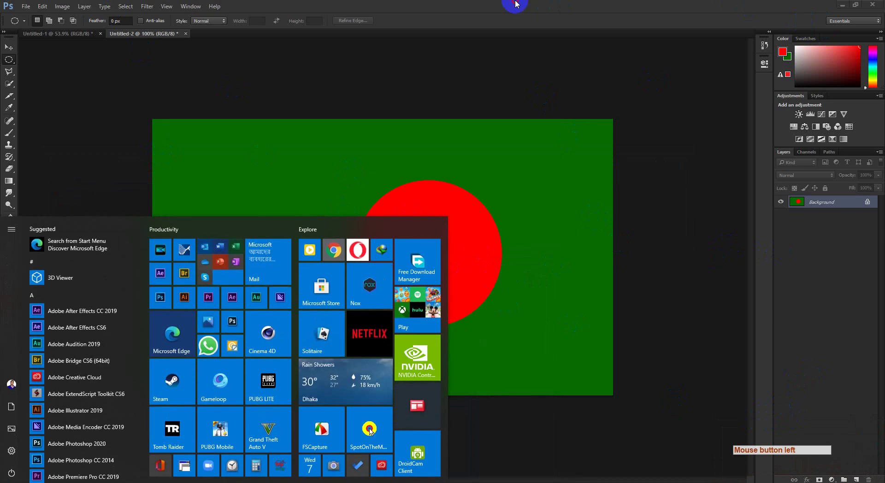
{"action": "left_click", "coordinate": [515, 4]}
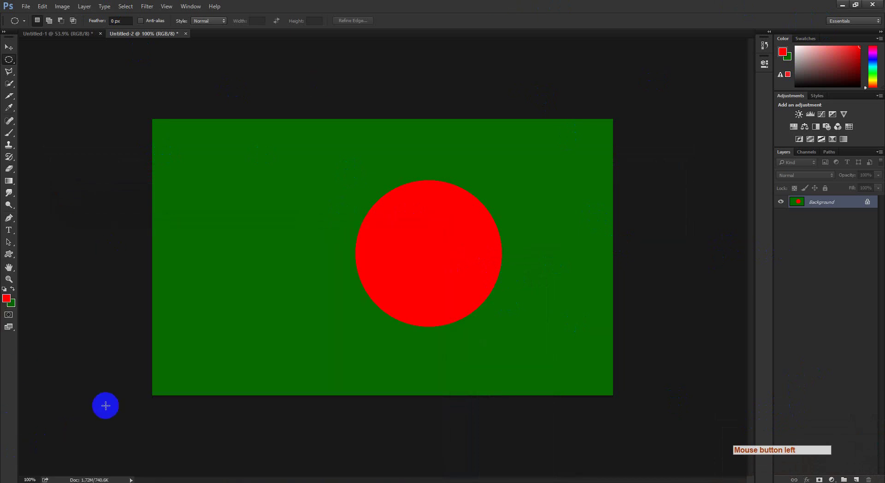
{"action": "left_click", "coordinate": [27, 480]}
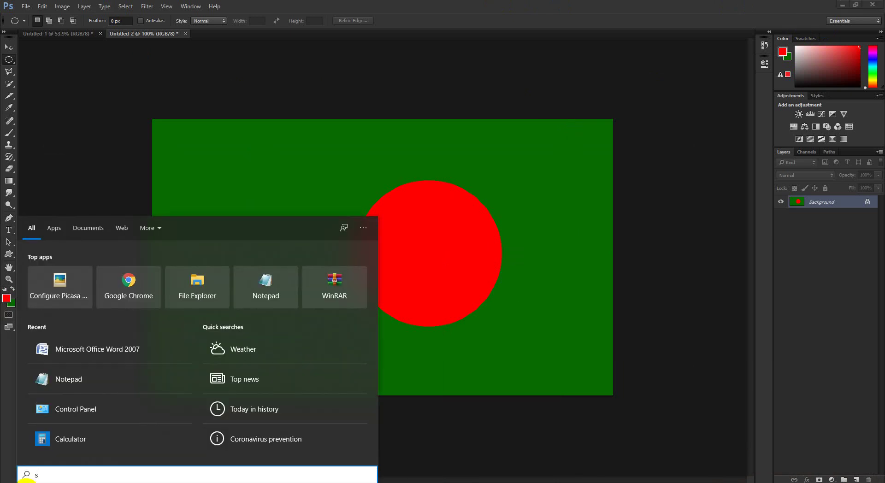
{"action": "type", "text": "s"}
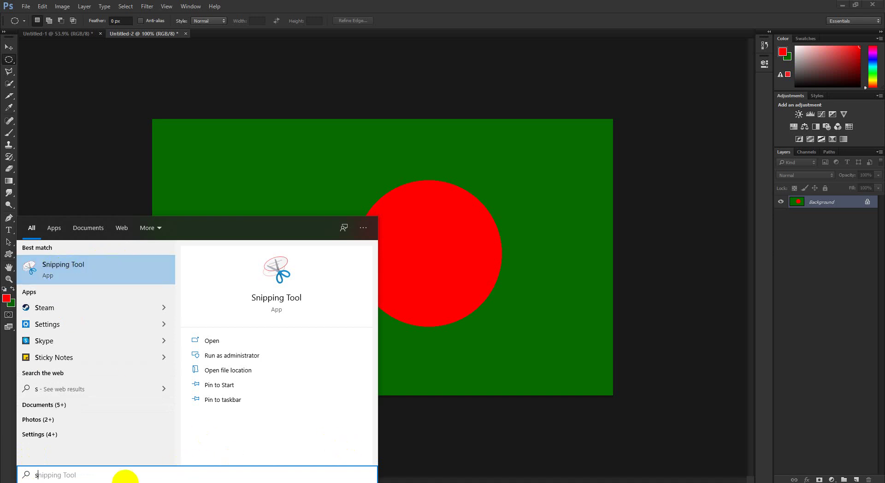
{"action": "left_click", "coordinate": [624, 2]}
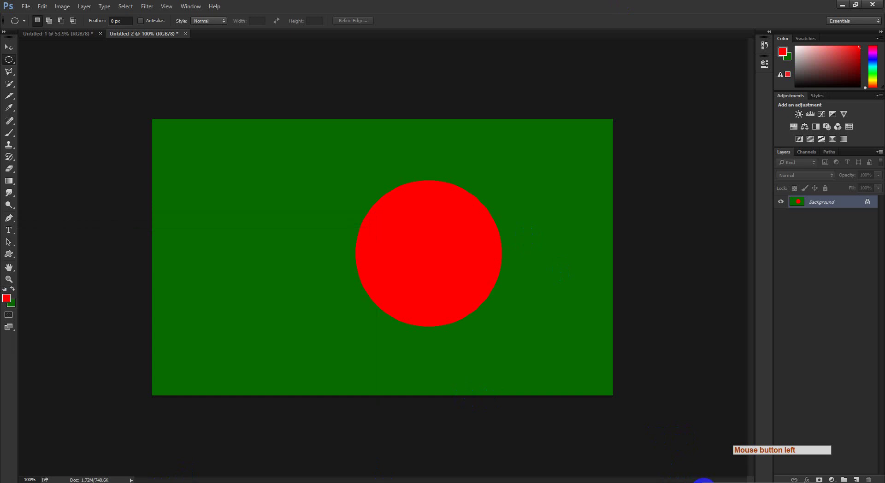
{"action": "left_click", "coordinate": [28, 479]}
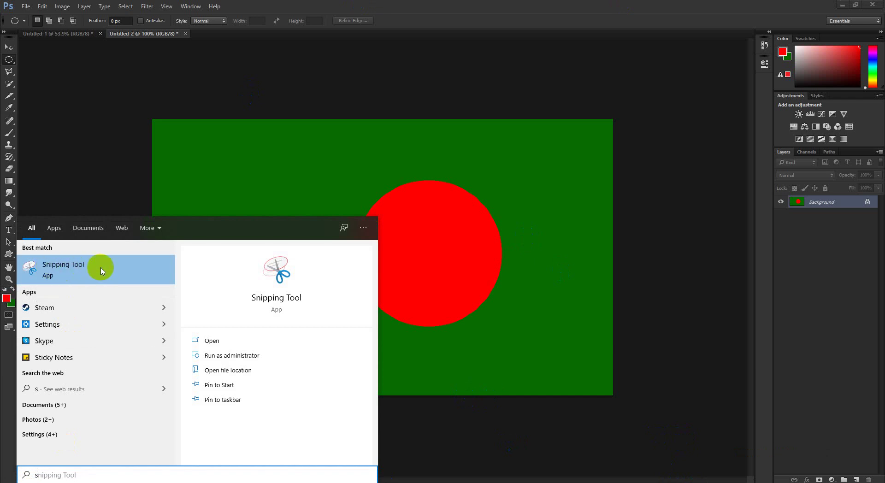
{"action": "left_click", "coordinate": [391, 226]}
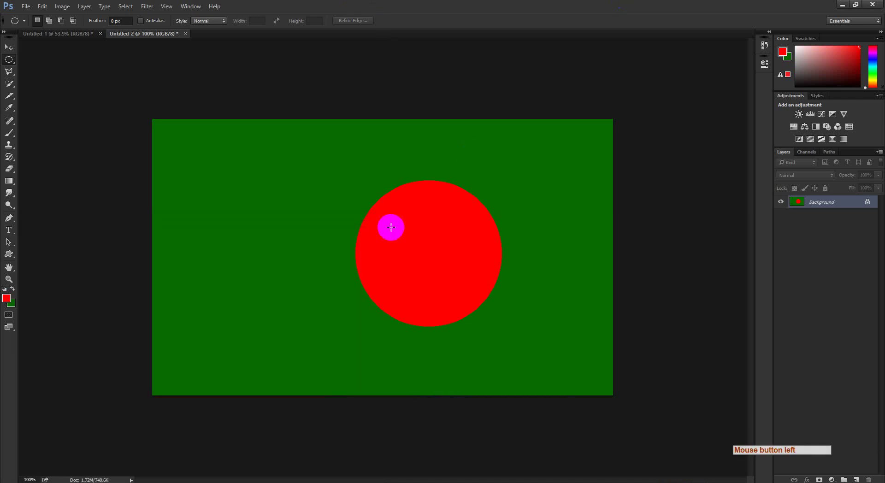
Step: Search Windows for the Snipping Tool, open it and snip the whole screen showing the green canvas with the red circle
{"action": "key", "text": "ctrl+space"}
{"action": "left_click_drag", "start_coordinate": [409, 218], "coordinate": [431, 230]}
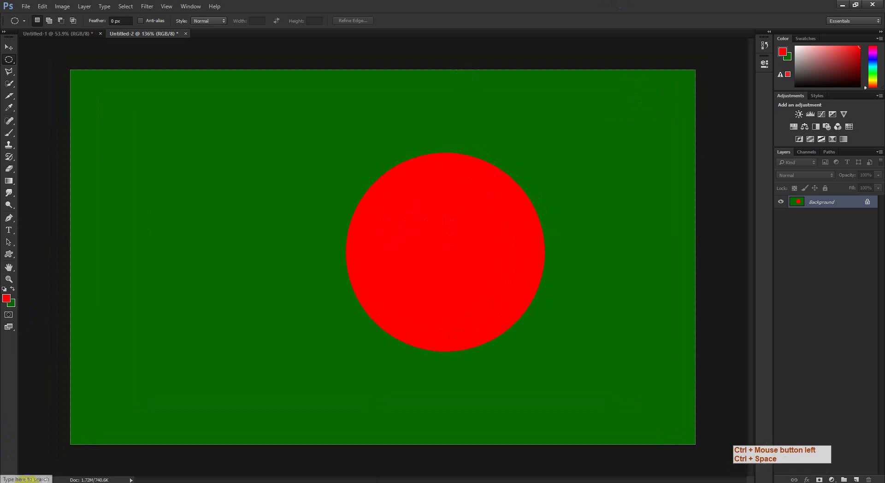
{"action": "left_click", "coordinate": [8, 479]}
{"action": "type", "text": "s"}
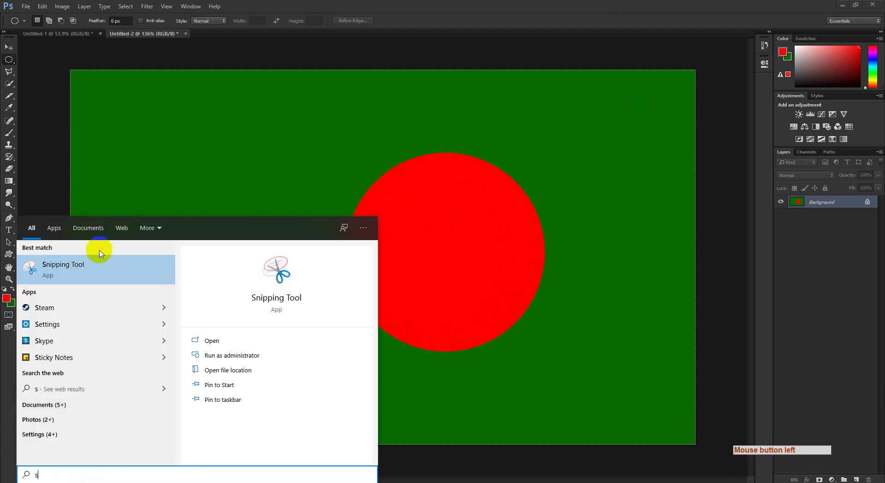
{"action": "left_click", "coordinate": [92, 264]}
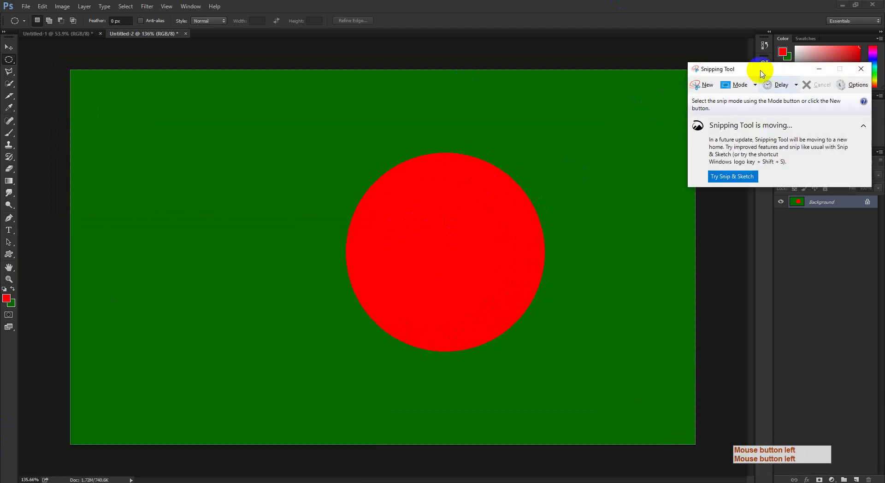
{"action": "left_click", "coordinate": [705, 86]}
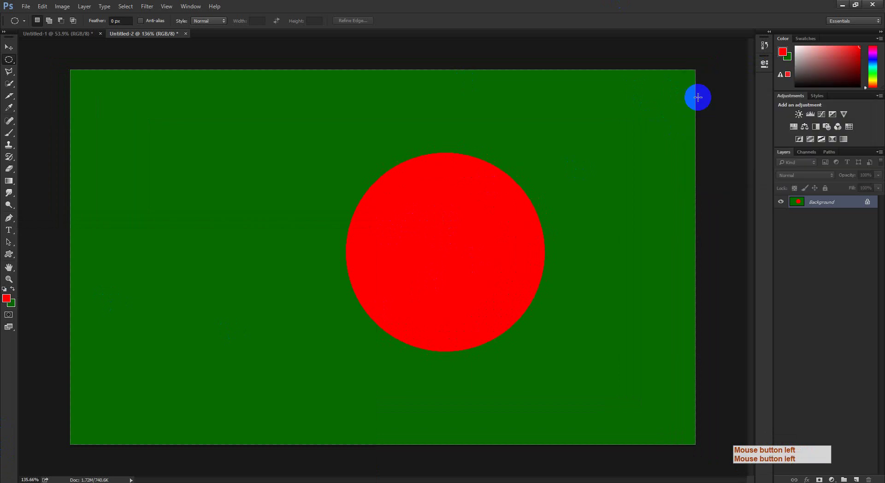
{"action": "left_click", "coordinate": [141, 133]}
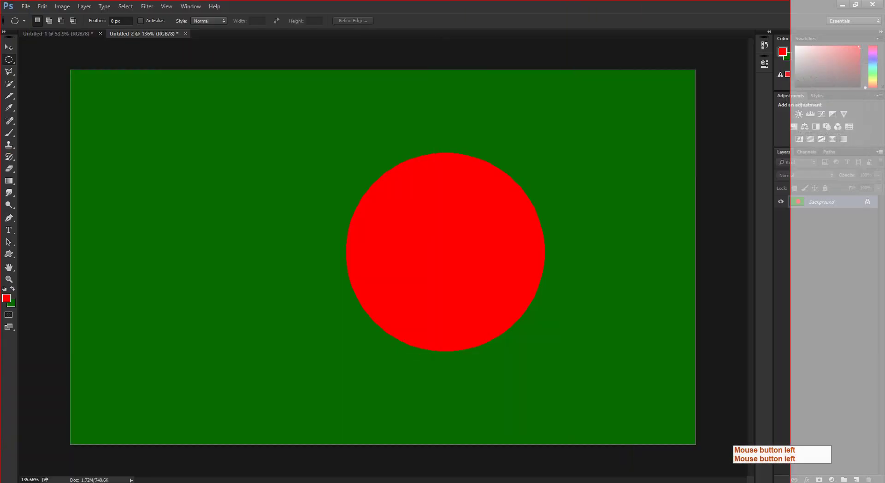
{"action": "left_click_drag", "start_coordinate": [1, 1], "coordinate": [585, 289]}
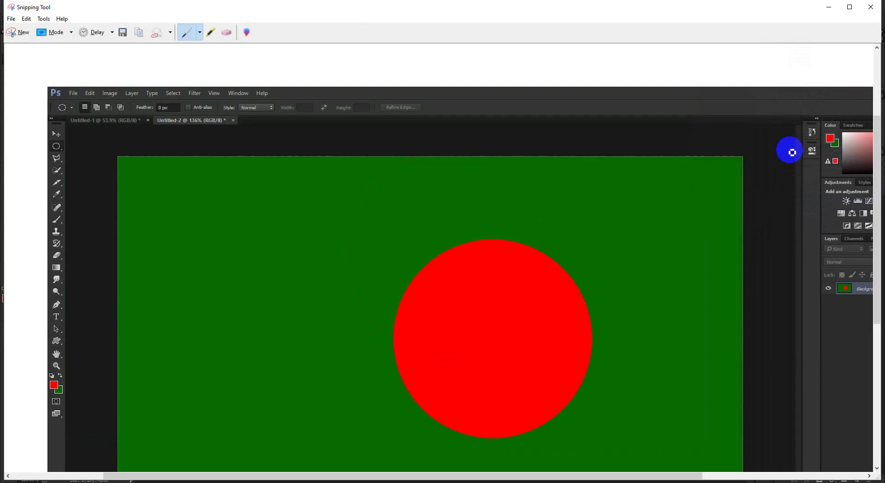
Step: Save the snip to the Desktop as Capture.PNG
{"action": "left_click", "coordinate": [120, 37]}
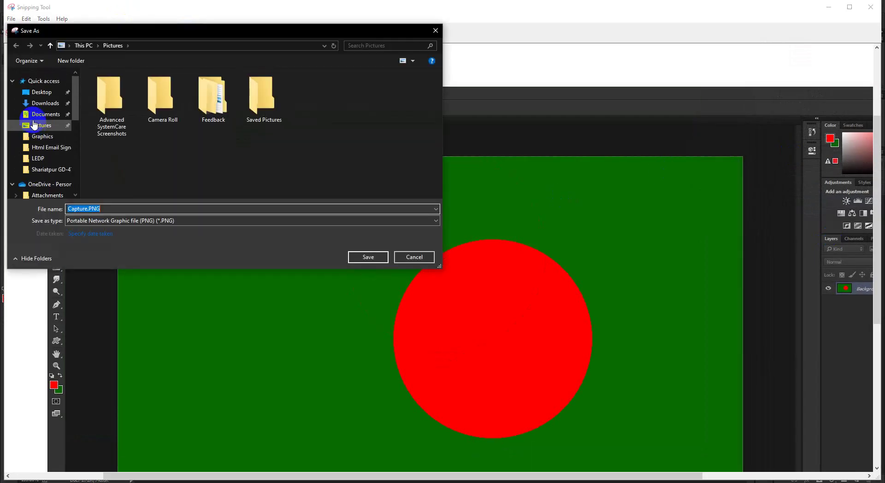
{"action": "left_click", "coordinate": [47, 95]}
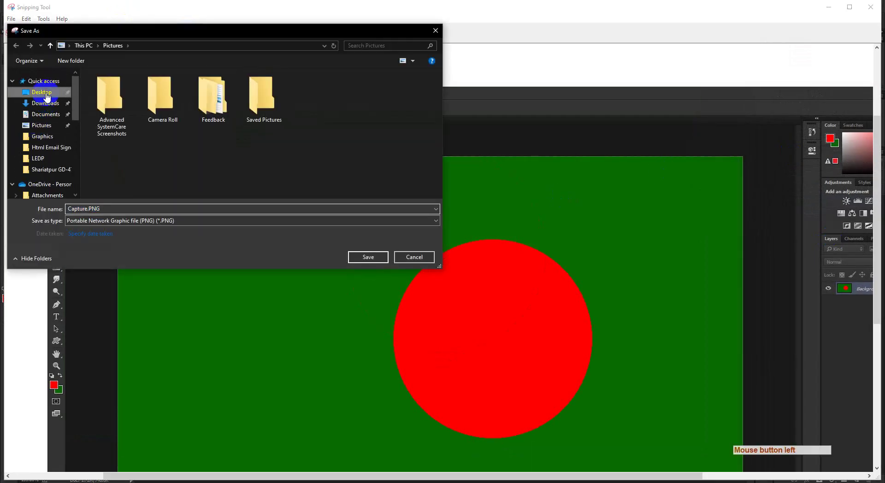
{"action": "left_click", "coordinate": [373, 260]}
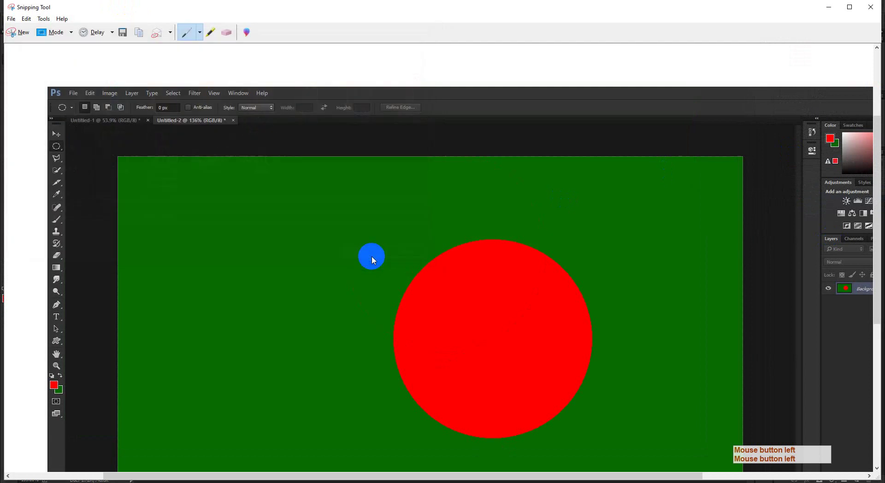
Step: Minimize the open windows, view Capture.PNG from the desktop in the photo viewer and close the viewer
{"action": "left_click", "coordinate": [829, 8]}
{"action": "left_click", "coordinate": [843, 6]}
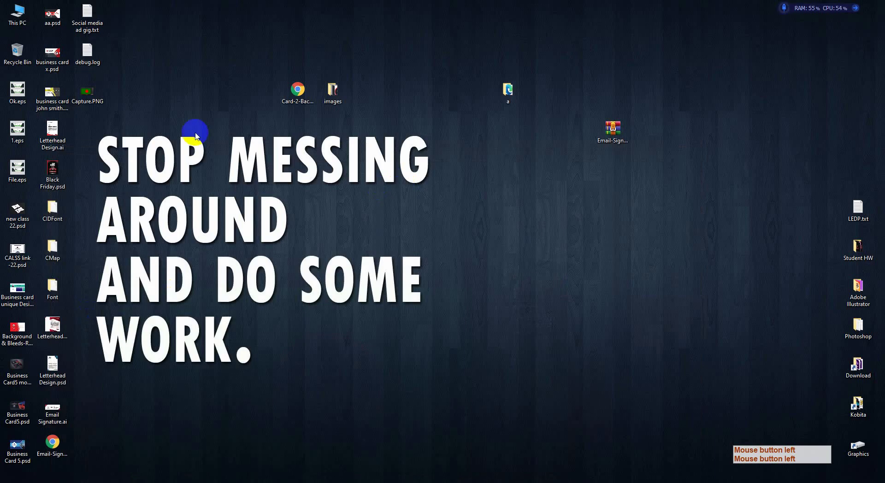
{"action": "double_click", "coordinate": [90, 92]}
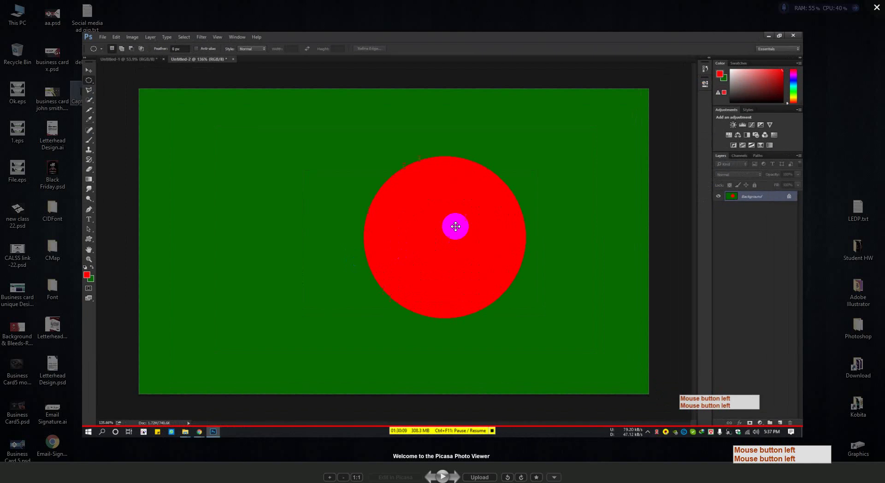
{"action": "scroll", "coordinate": [456, 244], "scroll_direction": "down", "scroll_amount": 3}
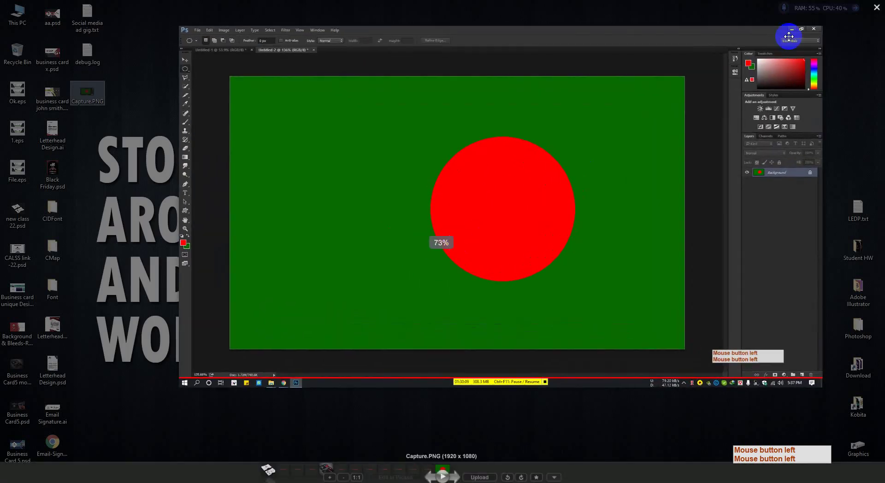
{"action": "left_click", "coordinate": [876, 8]}
Step: Switch to Chrome and open the Graphic Design- 7/11 Facebook group from the LEDP bookmarks in a new tab
{"action": "mouse_move", "coordinate": [150, 481]}
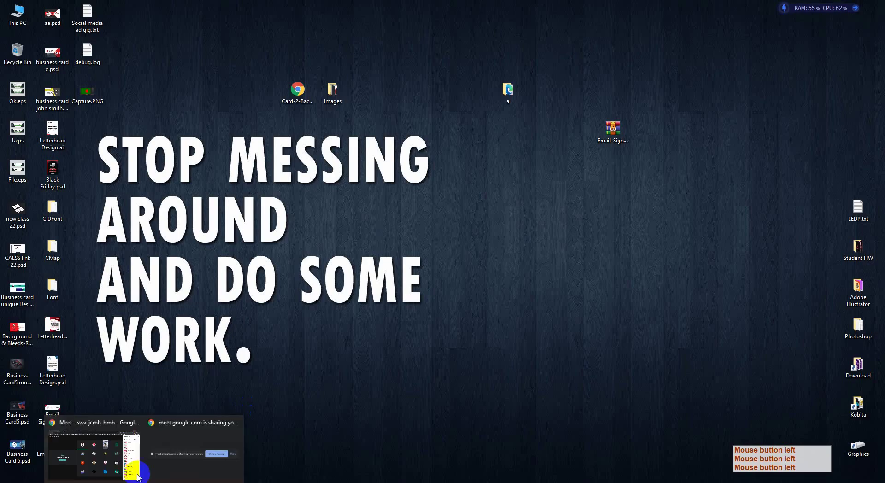
{"action": "left_click", "coordinate": [117, 454]}
{"action": "left_click", "coordinate": [593, 39]}
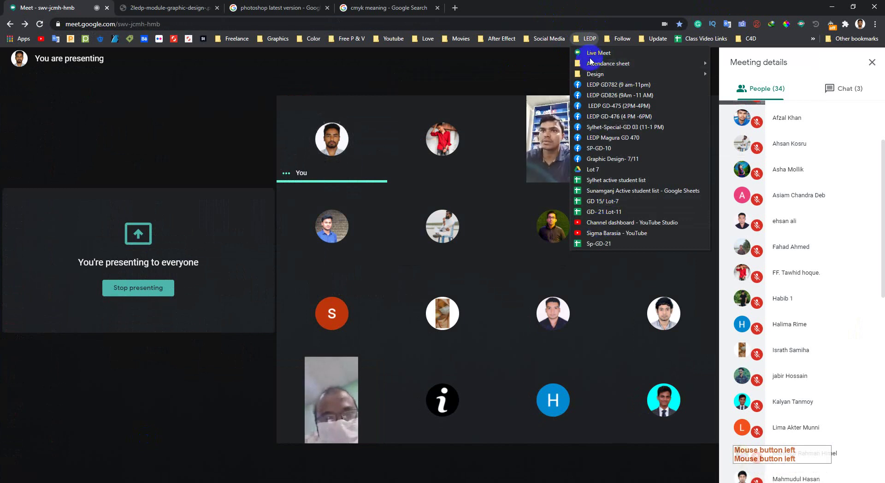
{"action": "middle_click", "coordinate": [517, 55]}
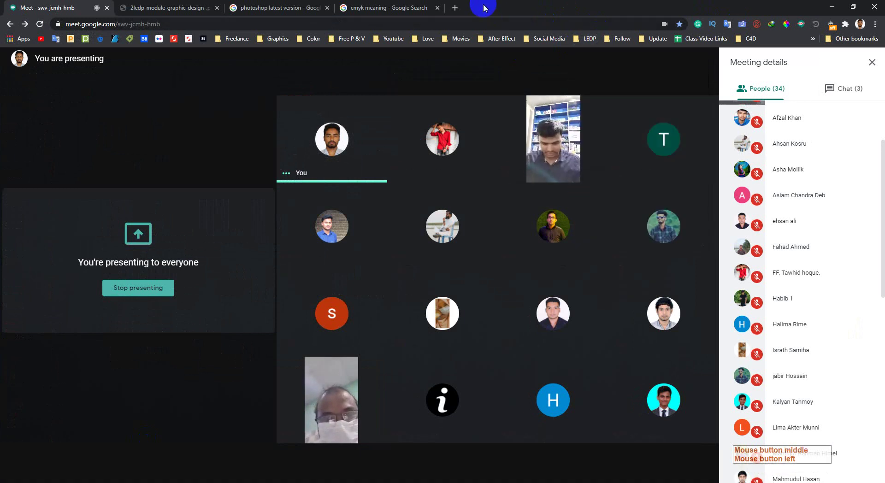
{"action": "left_click", "coordinate": [586, 40]}
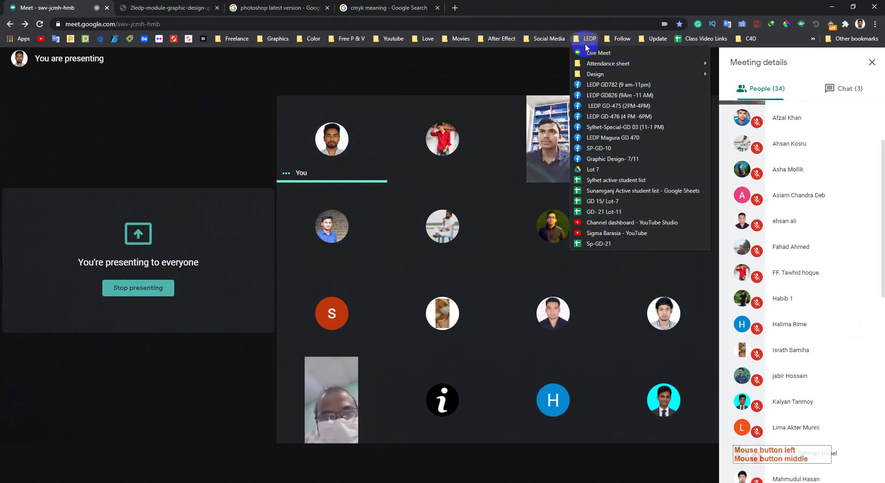
{"action": "middle_click", "coordinate": [597, 158]}
{"action": "left_click", "coordinate": [483, 4]}
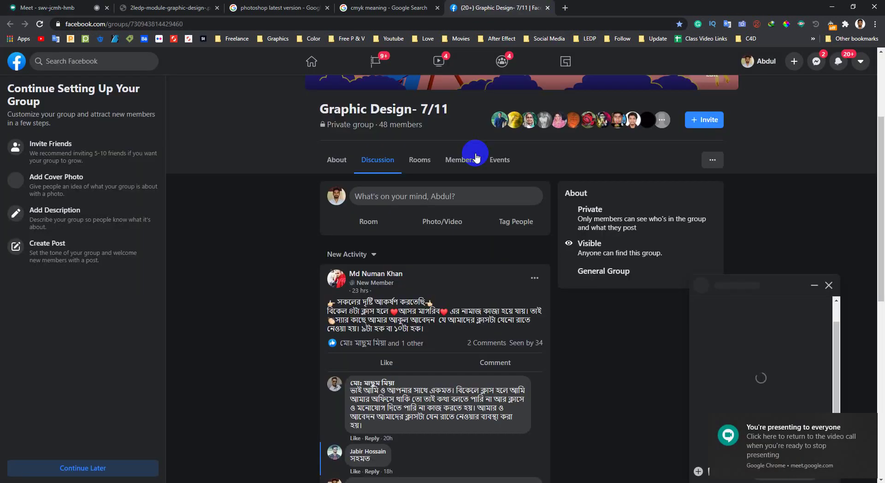
Step: Dismiss the chat pop-up and group setup prompt, and approve all pending member requests of the group
{"action": "left_click", "coordinate": [828, 286]}
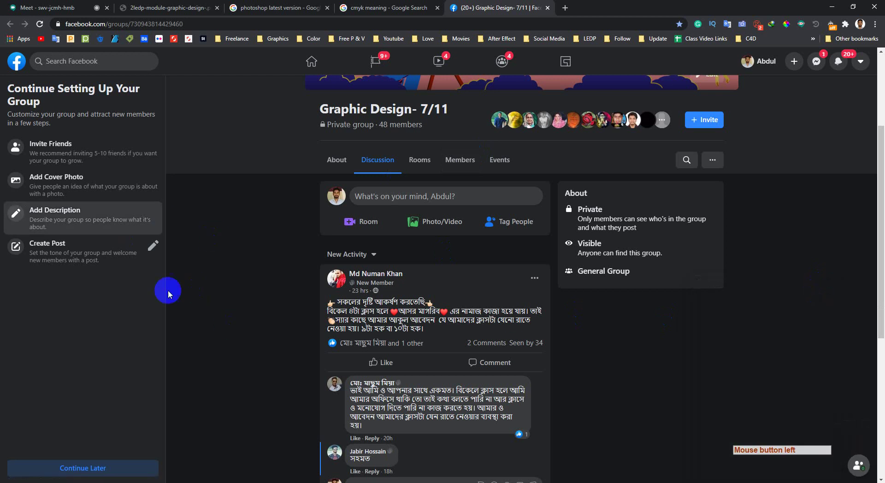
{"action": "left_click", "coordinate": [90, 467]}
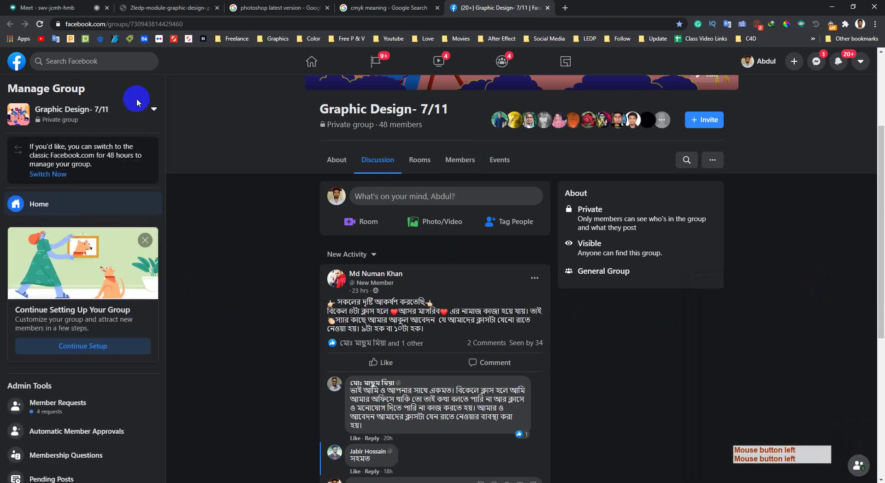
{"action": "left_click", "coordinate": [73, 402]}
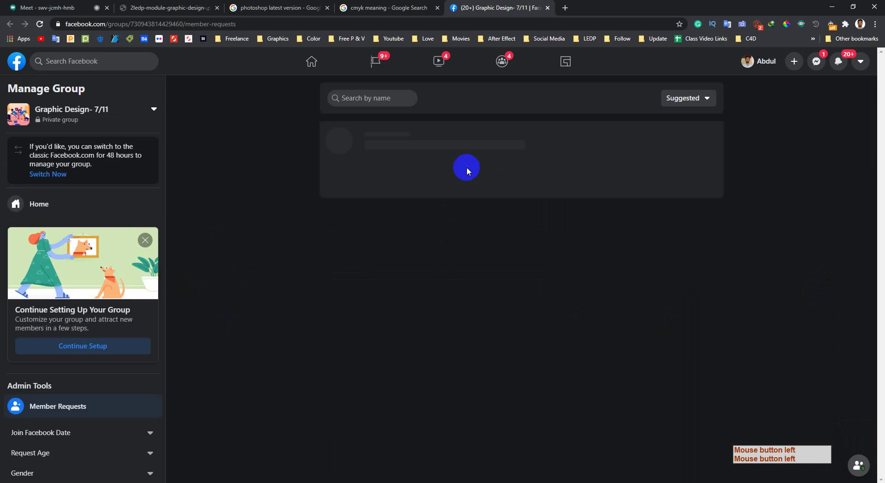
{"action": "left_click", "coordinate": [613, 136]}
{"action": "left_click", "coordinate": [541, 290]}
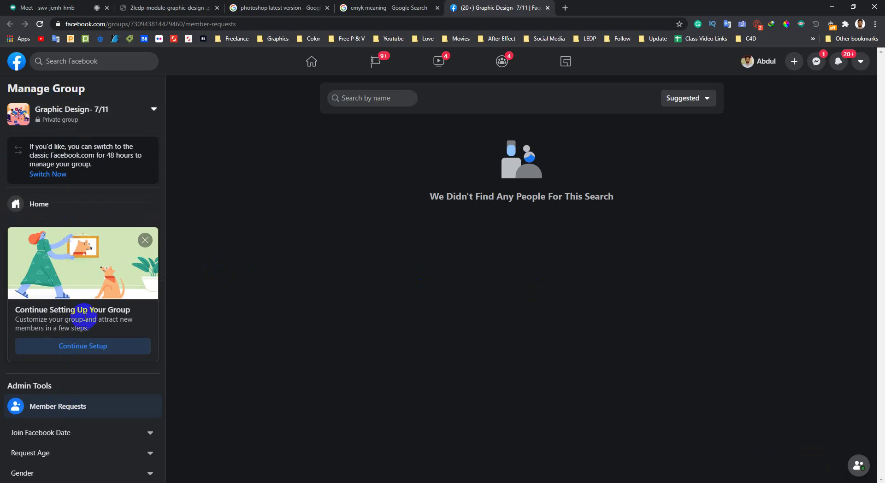
Step: Return to the group discussion, choose Capture.PNG on the Desktop as a post photo, preview it and cancel the upload
{"action": "left_click", "coordinate": [92, 346]}
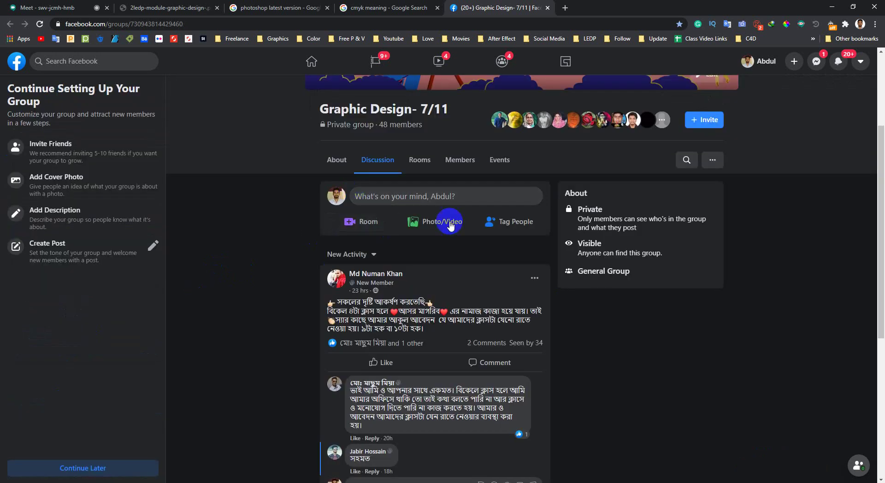
{"action": "left_click", "coordinate": [422, 223]}
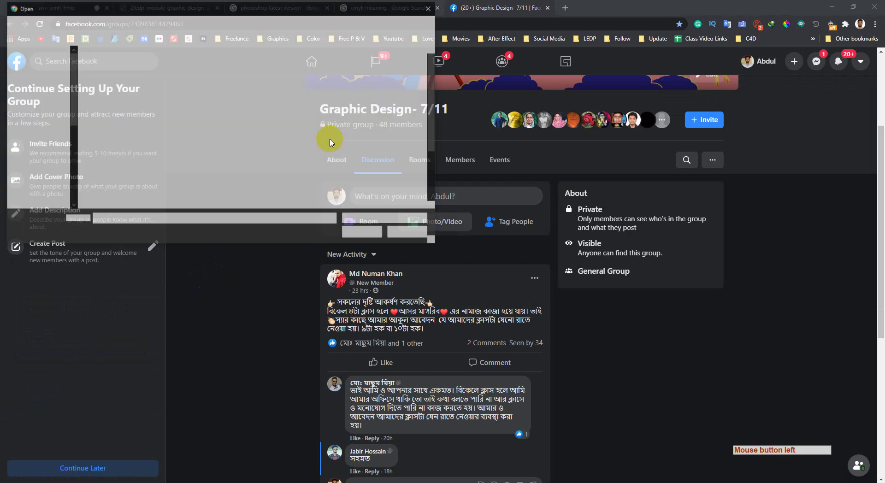
{"action": "scroll", "coordinate": [36, 78], "scroll_direction": "up", "scroll_amount": 5}
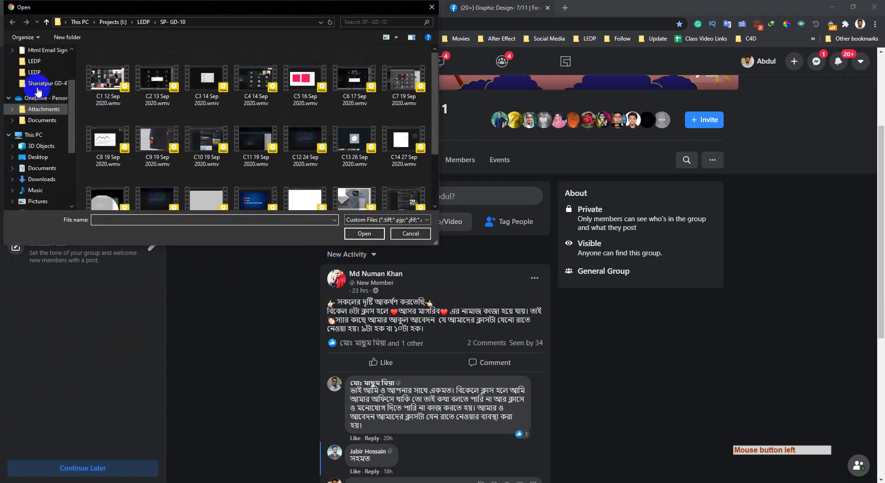
{"action": "left_click", "coordinate": [37, 69]}
{"action": "left_click", "coordinate": [211, 132]}
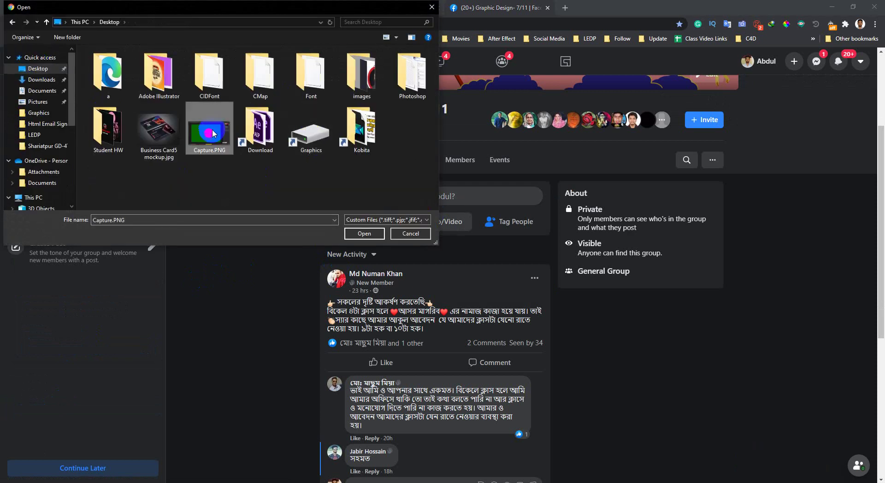
{"action": "right_click", "coordinate": [210, 126]}
{"action": "left_click", "coordinate": [226, 132]}
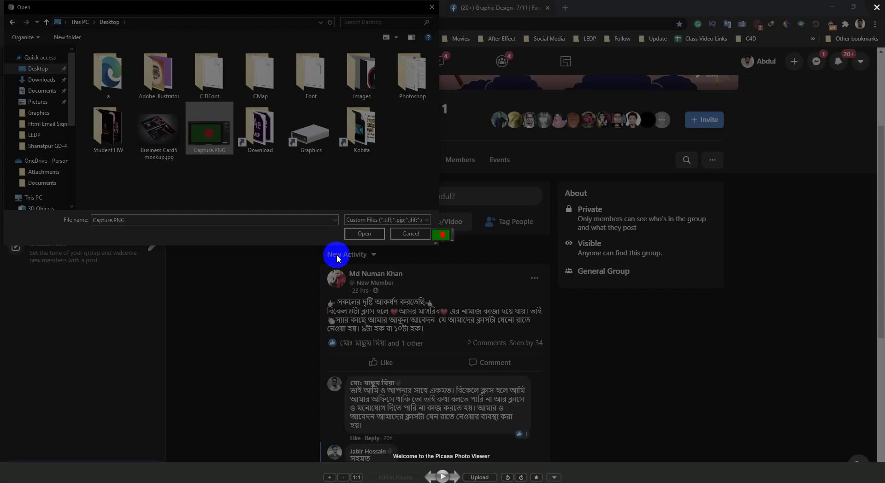
{"action": "key", "text": "Escape"}
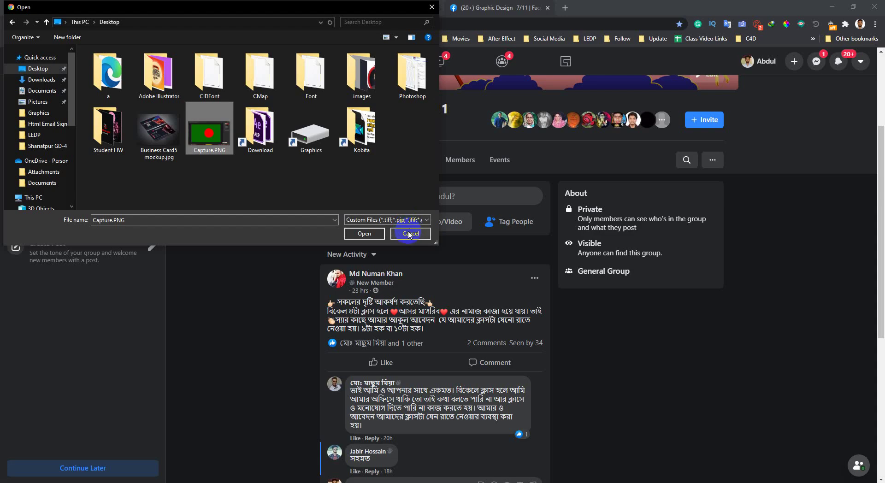
{"action": "left_click", "coordinate": [409, 234]}
{"action": "scroll", "coordinate": [239, 280], "scroll_direction": "down", "scroll_amount": 2}
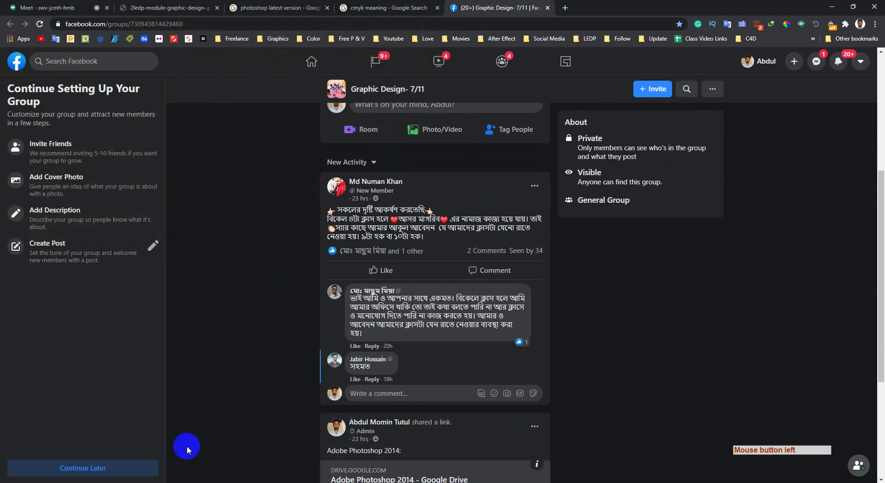
{"action": "left_click", "coordinate": [164, 475]}
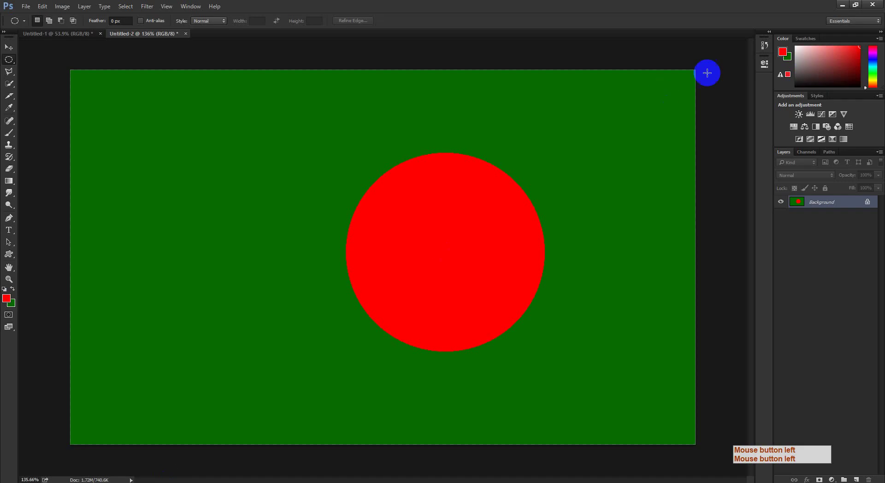
{"action": "left_click", "coordinate": [840, 5]}
{"action": "left_click", "coordinate": [73, 457]}
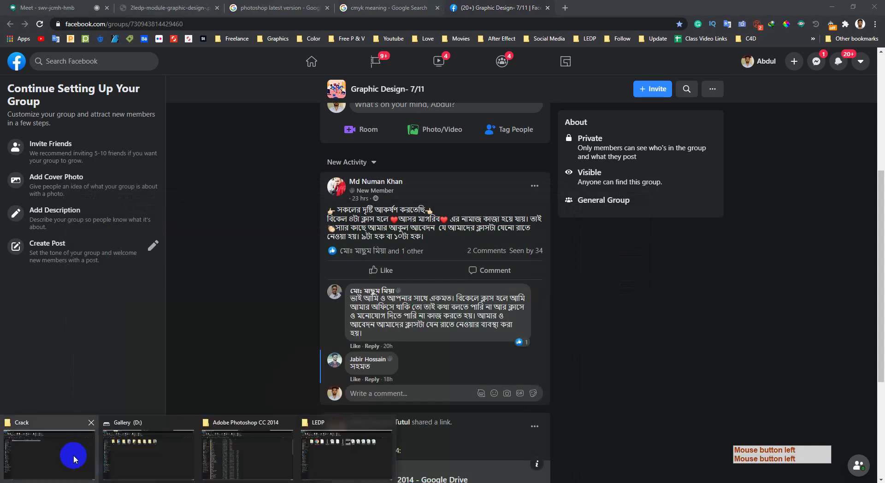
{"action": "left_click", "coordinate": [232, 5]}
{"action": "left_click", "coordinate": [826, 5]}
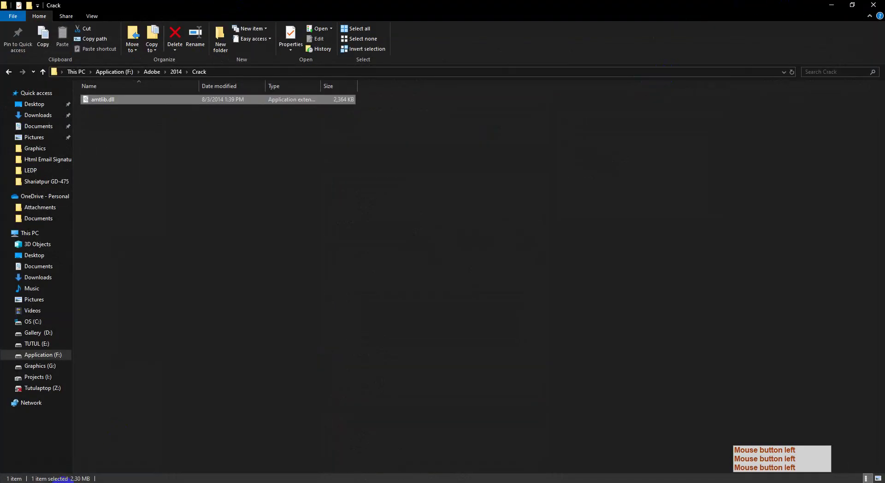
{"action": "right_click", "coordinate": [156, 479]}
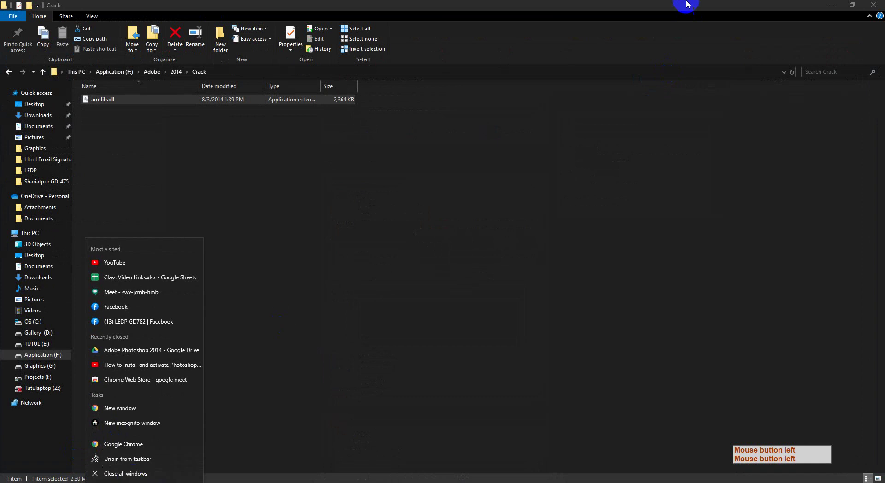
{"action": "left_click", "coordinate": [825, 5]}
{"action": "left_click", "coordinate": [825, 6]}
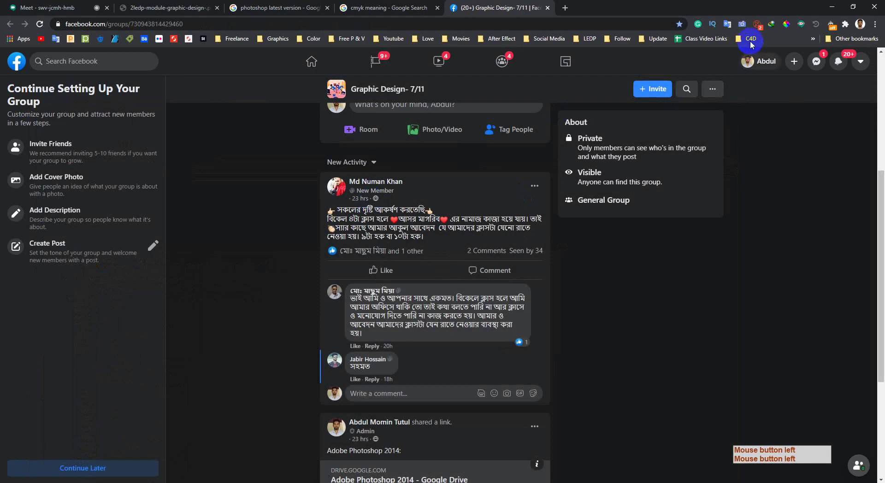
{"action": "left_click", "coordinate": [348, 262]}
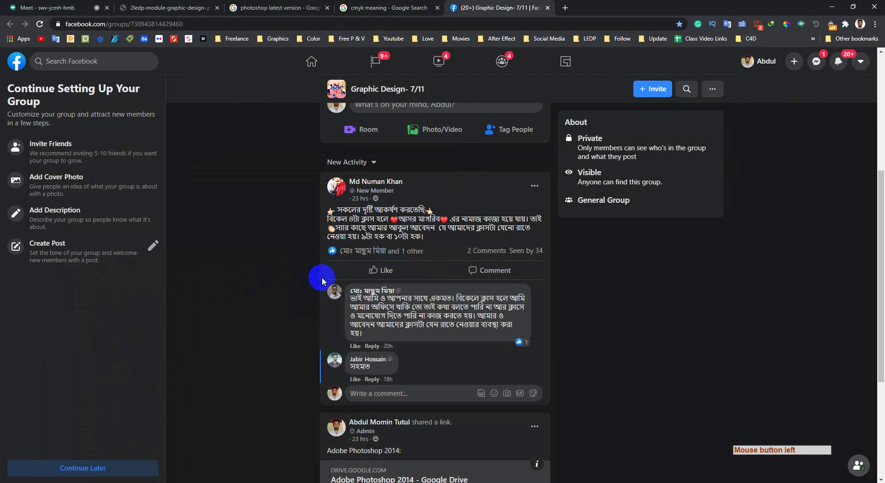
Step: Give the group member's post about class timing a Love reaction and change it to a Like, reopening the reaction choices
{"action": "mouse_move", "coordinate": [351, 271]}
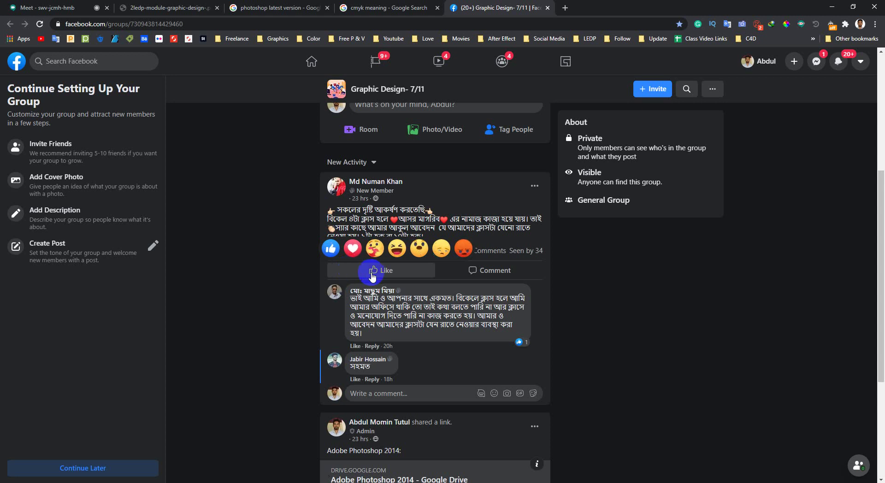
{"action": "left_click", "coordinate": [352, 256]}
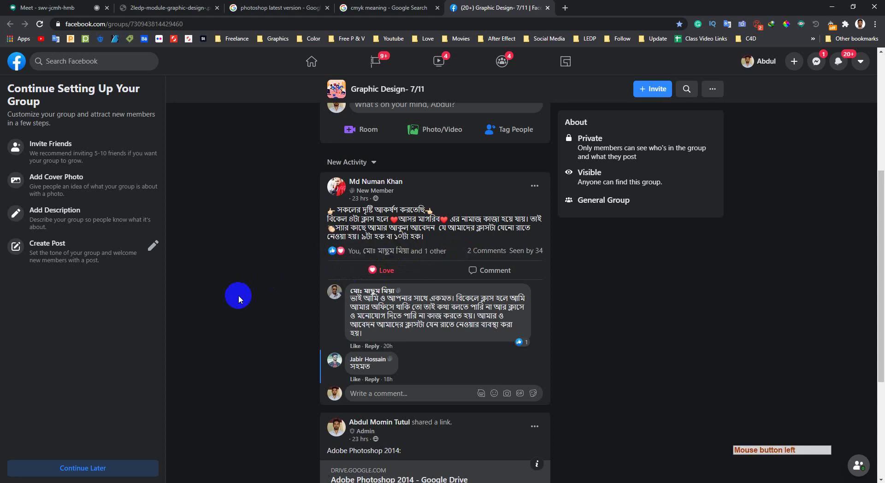
{"action": "left_click", "coordinate": [363, 273]}
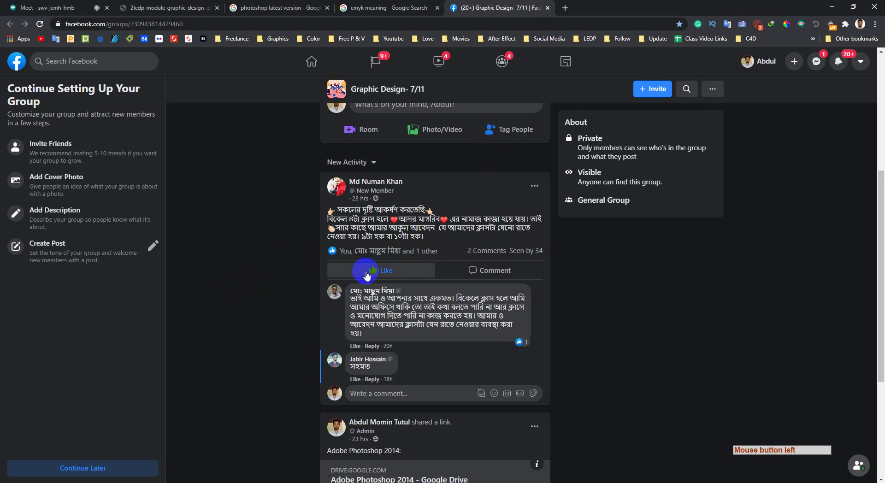
{"action": "mouse_move", "coordinate": [378, 271]}
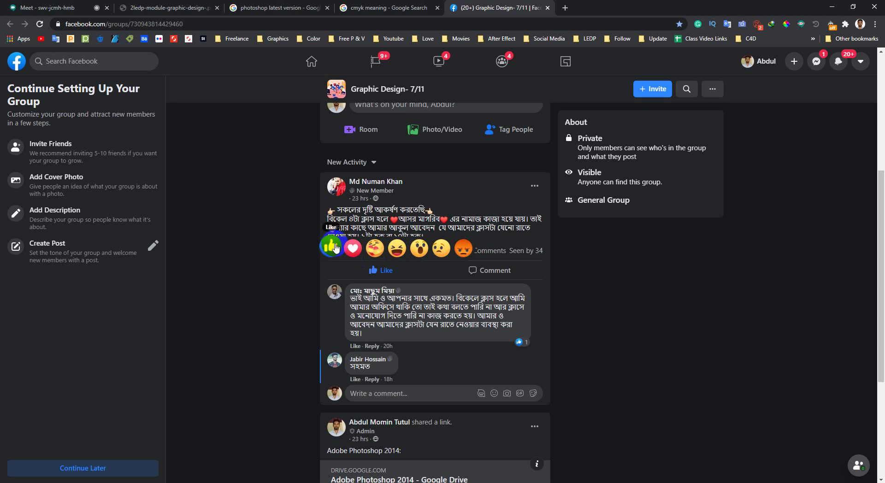
Step: Switch to the Google Meet call and look through the list of participants
{"action": "left_click", "coordinate": [44, 8]}
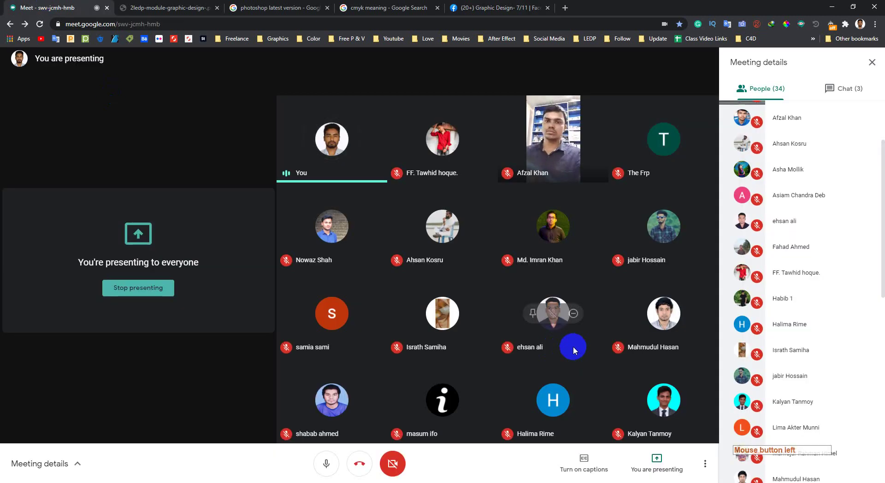
{"action": "scroll", "coordinate": [815, 351], "scroll_direction": "down", "scroll_amount": 10}
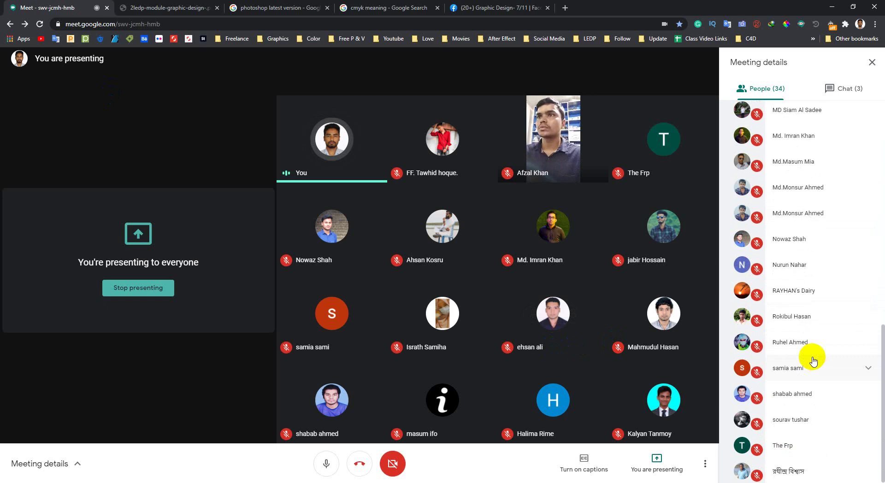
{"action": "scroll", "coordinate": [813, 361], "scroll_direction": "up", "scroll_amount": 10}
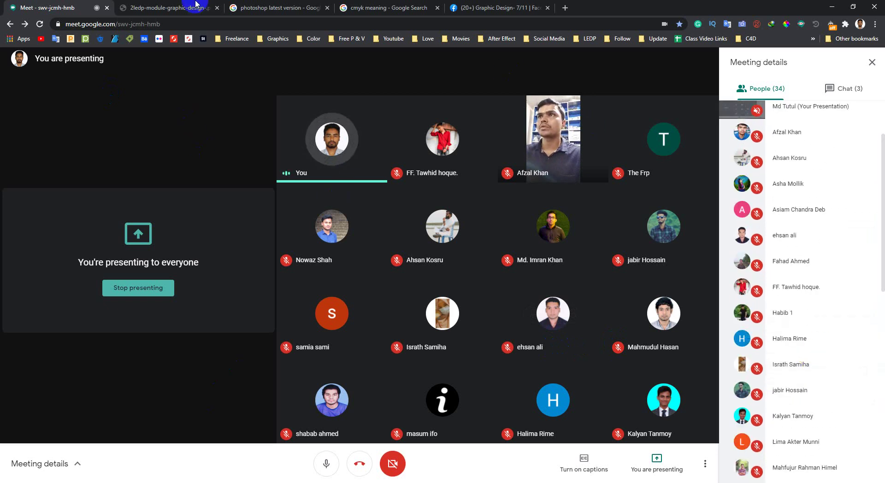
{"action": "left_click", "coordinate": [170, 451]}
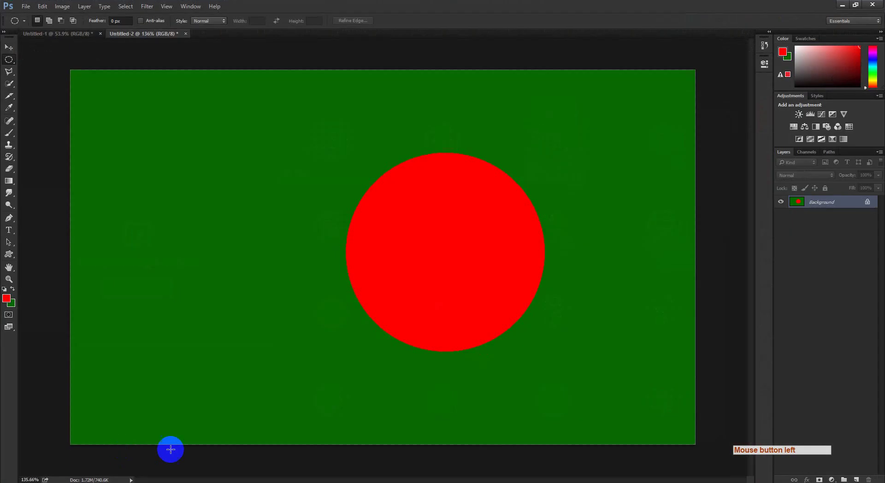
{"action": "left_click", "coordinate": [139, 469]}
{"action": "left_click", "coordinate": [89, 451]}
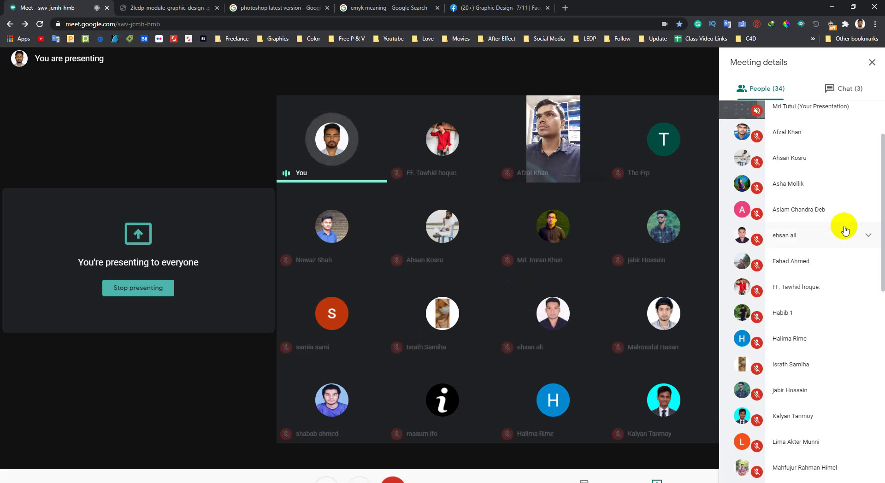
{"action": "scroll", "coordinate": [843, 230], "scroll_direction": "up", "scroll_amount": 2}
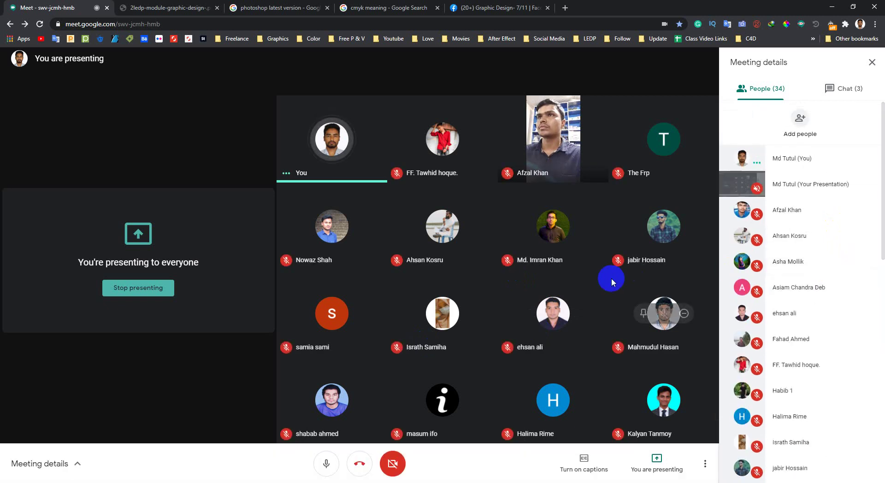
{"action": "scroll", "coordinate": [793, 239], "scroll_direction": "down", "scroll_amount": 5}
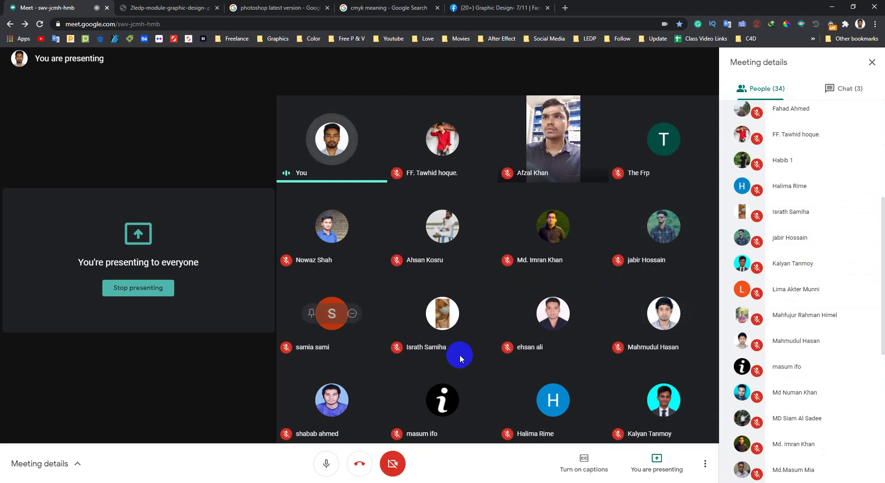
Step: Switch to Photoshop and bring up the document with the red circle on the green canvas
{"action": "left_click", "coordinate": [2, 394]}
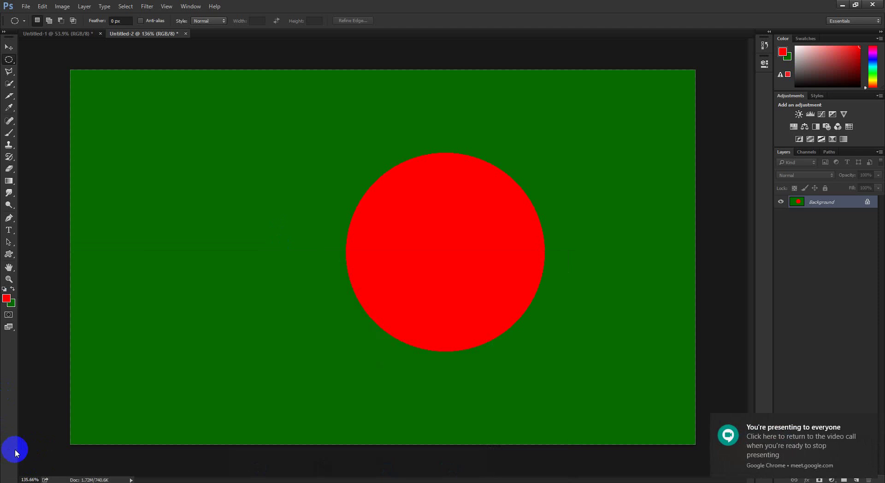
{"action": "left_click", "coordinate": [2, 479]}
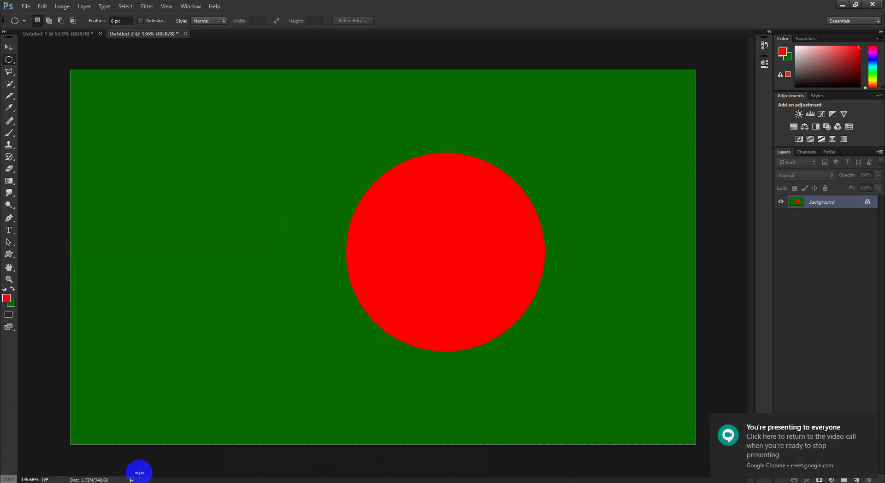
{"action": "left_click", "coordinate": [200, 379]}
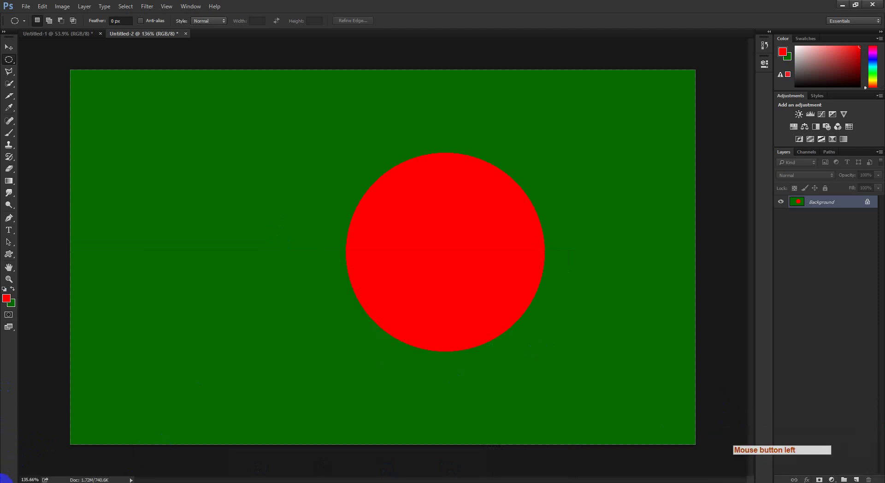
Step: Find Snipping Tool among the Windows Accessories in the installed apps and launch it
{"action": "left_click", "coordinate": [3, 478]}
{"action": "scroll", "coordinate": [102, 322], "scroll_direction": "down", "scroll_amount": 10}
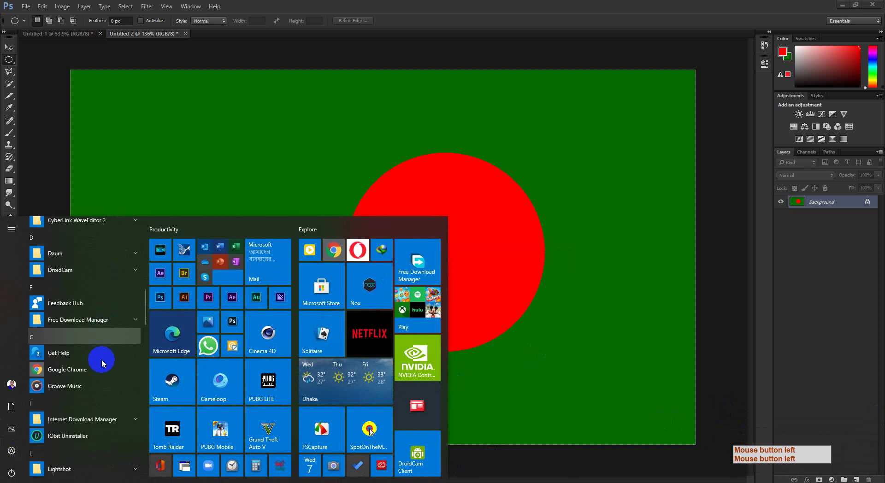
{"action": "scroll", "coordinate": [90, 443], "scroll_direction": "down", "scroll_amount": 5}
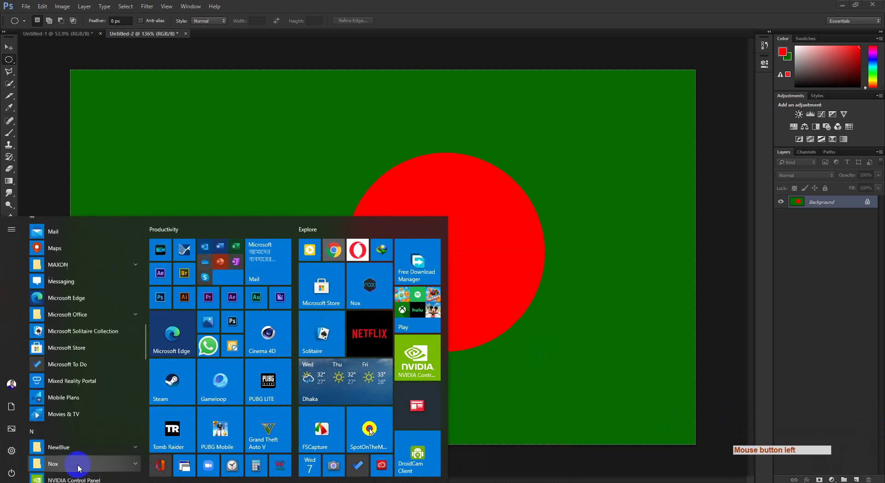
{"action": "scroll", "coordinate": [79, 465], "scroll_direction": "down", "scroll_amount": 7}
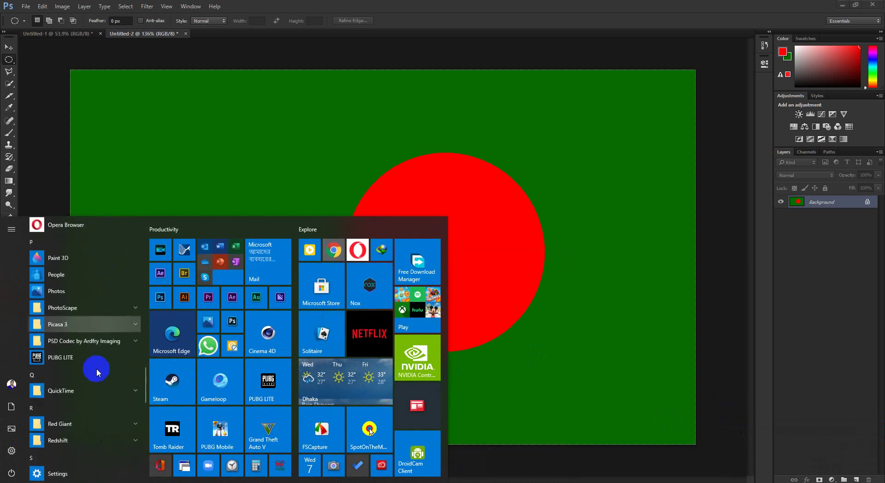
{"action": "scroll", "coordinate": [94, 415], "scroll_direction": "down", "scroll_amount": 8}
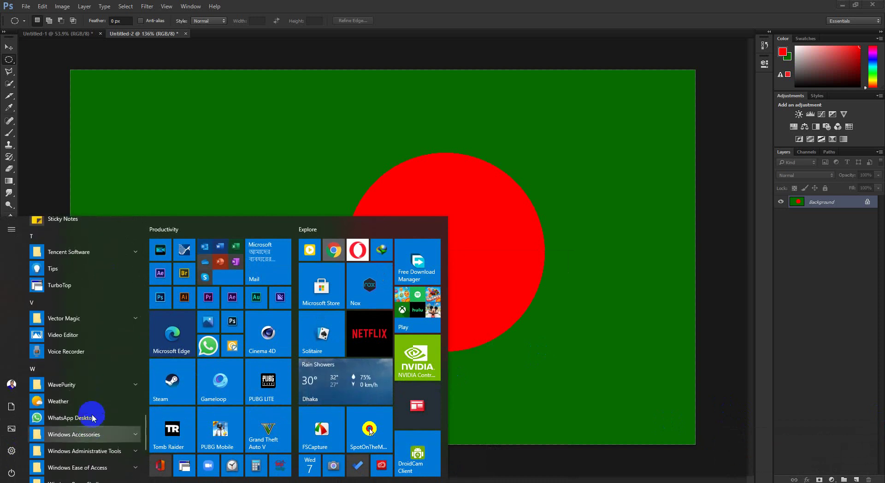
{"action": "scroll", "coordinate": [94, 421], "scroll_direction": "down", "scroll_amount": 5}
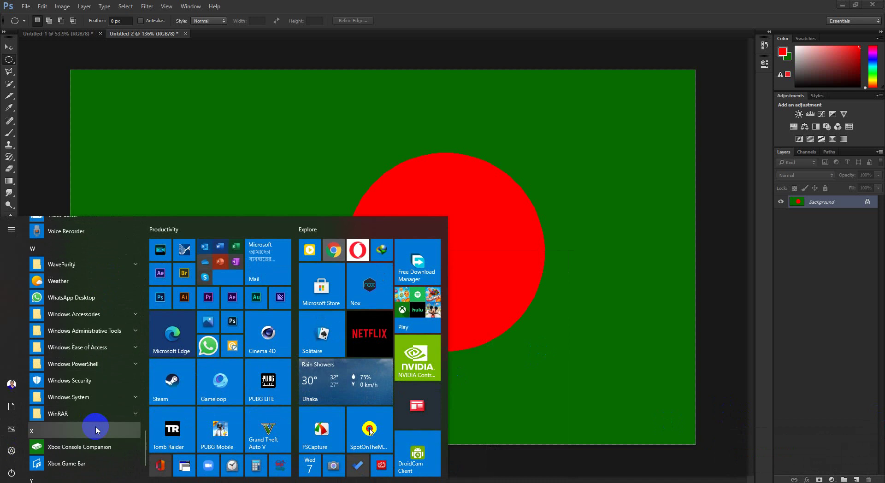
{"action": "left_click", "coordinate": [79, 401]}
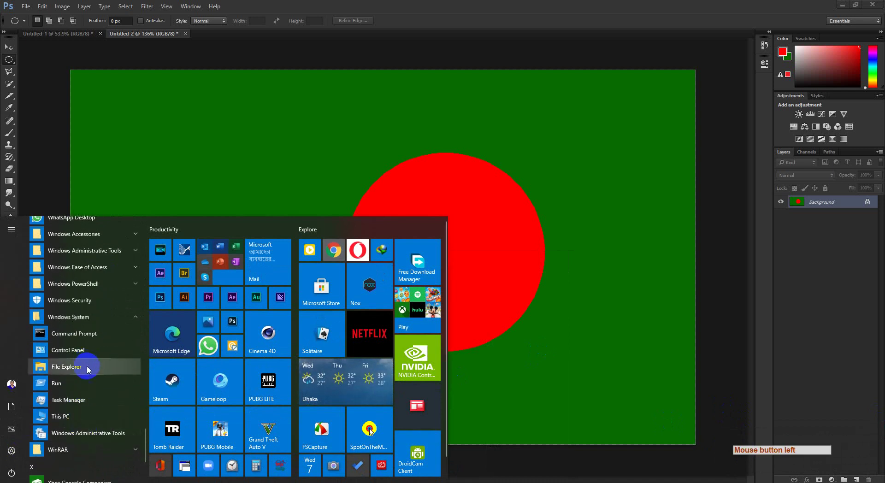
{"action": "scroll", "coordinate": [87, 367], "scroll_direction": "up", "scroll_amount": 2}
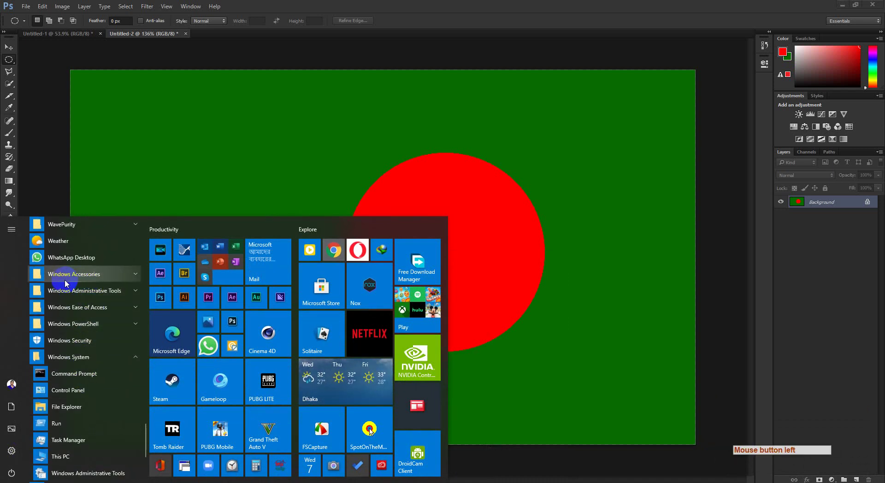
{"action": "left_click", "coordinate": [106, 275]}
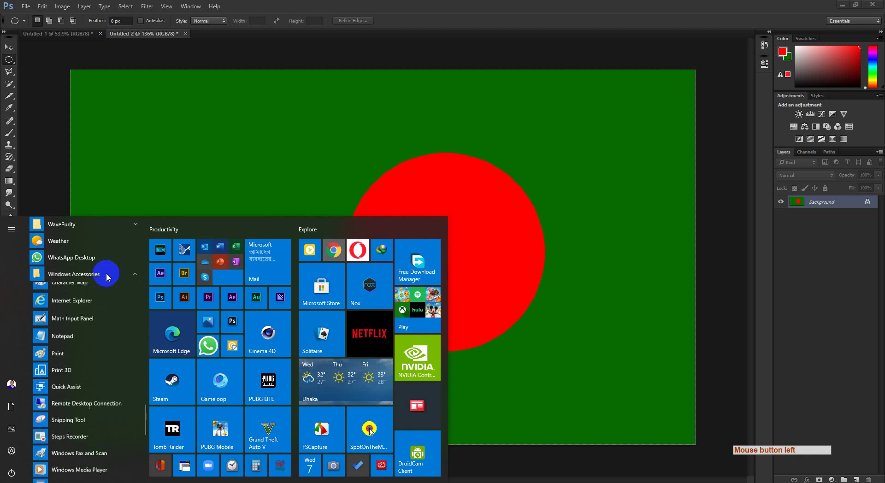
{"action": "scroll", "coordinate": [92, 323], "scroll_direction": "down", "scroll_amount": 2}
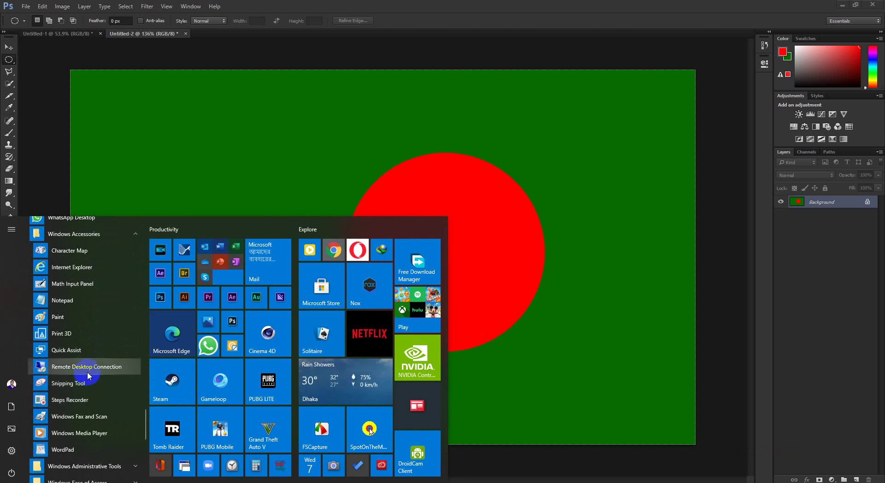
{"action": "left_click", "coordinate": [63, 385]}
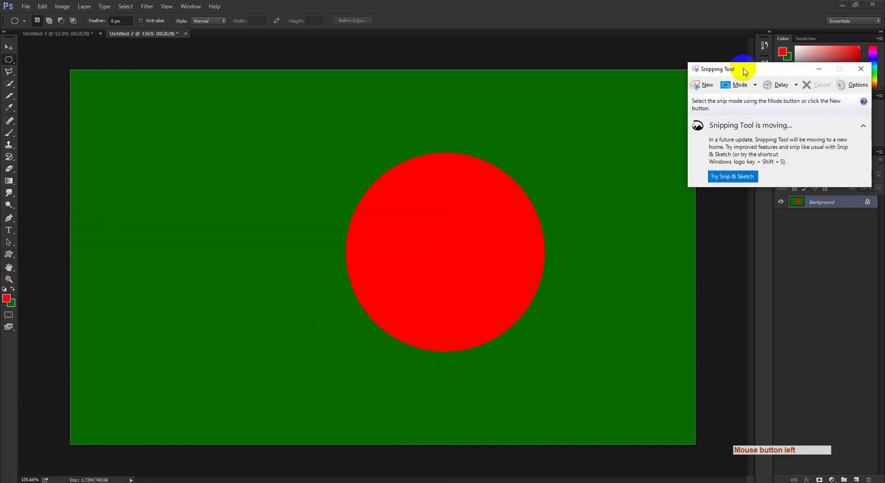
Step: Capture a new rectangular snip of the Photoshop window showing the red circle on the green canvas
{"action": "mouse_move", "coordinate": [745, 71]}
{"action": "left_mouse_down"}
{"action": "mouse_move", "coordinate": [669, 35]}
{"action": "mouse_move", "coordinate": [701, 79]}
{"action": "mouse_move", "coordinate": [741, 71]}
{"action": "left_mouse_up"}
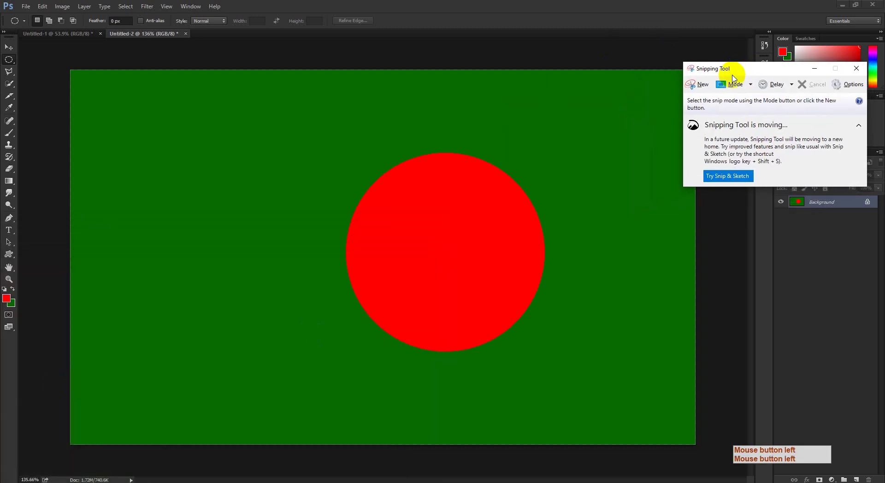
{"action": "left_click", "coordinate": [699, 84]}
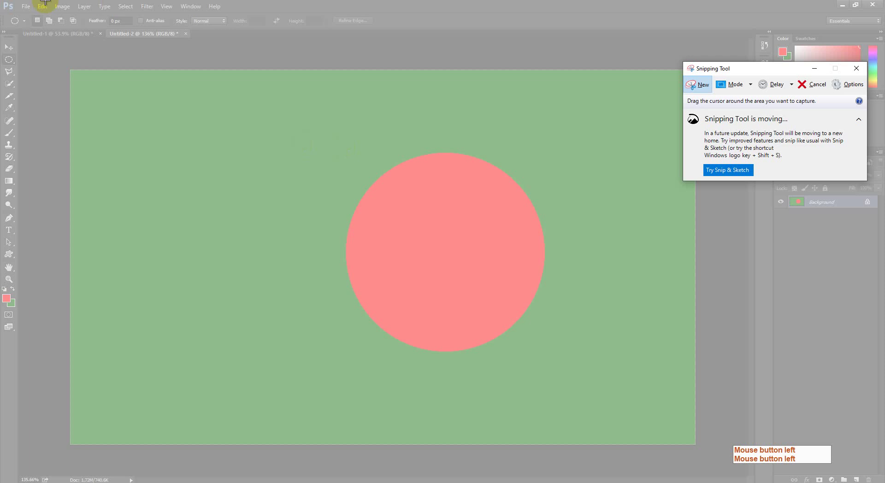
{"action": "left_click_drag", "start_coordinate": [403, 417], "coordinate": [871, 482]}
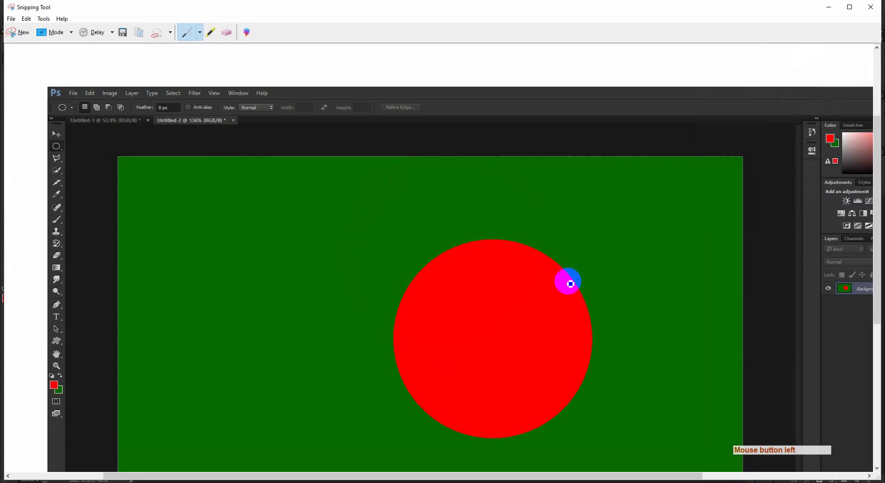
{"action": "left_click", "coordinate": [123, 33]}
{"action": "scroll", "coordinate": [26, 111], "scroll_direction": "up", "scroll_amount": 2}
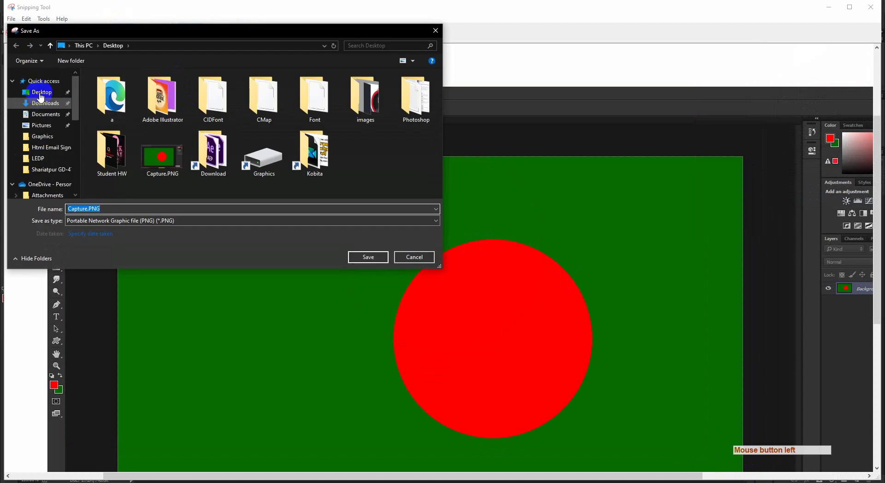
{"action": "left_click", "coordinate": [36, 92]}
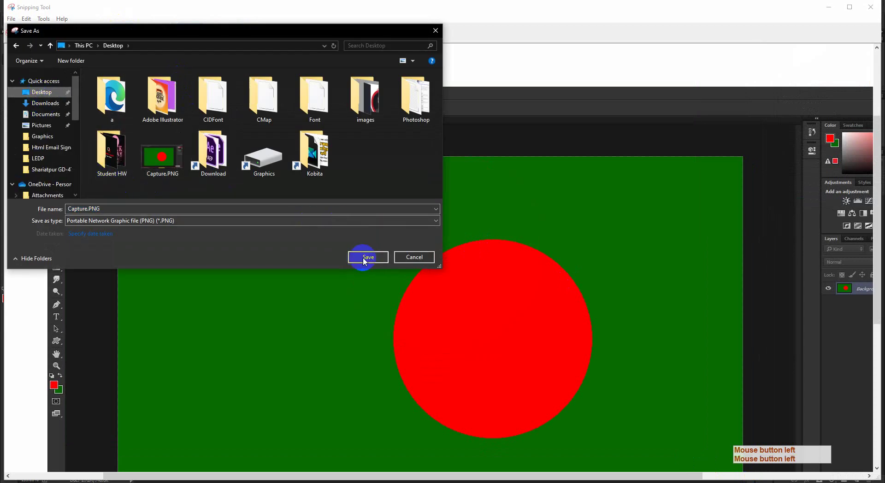
{"action": "left_click", "coordinate": [421, 259]}
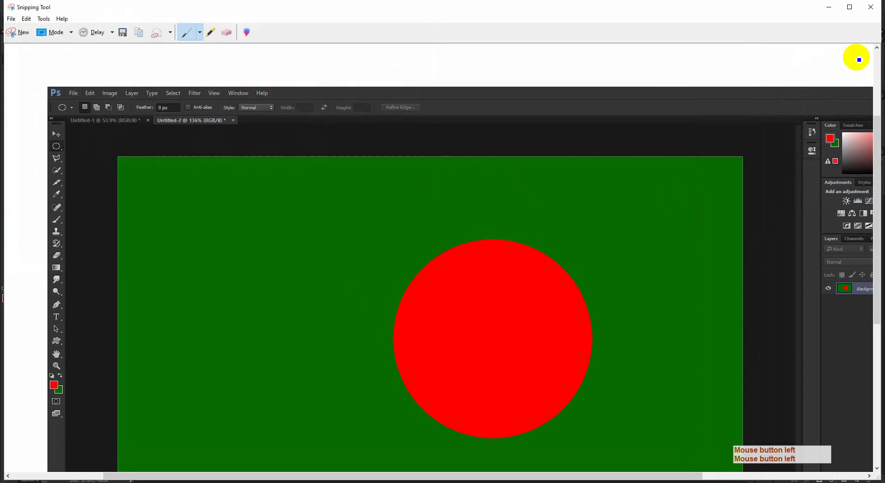
Step: Close Snipping Tool and discard the unsaved snip of the red circle on the green canvas
{"action": "left_click", "coordinate": [871, 6]}
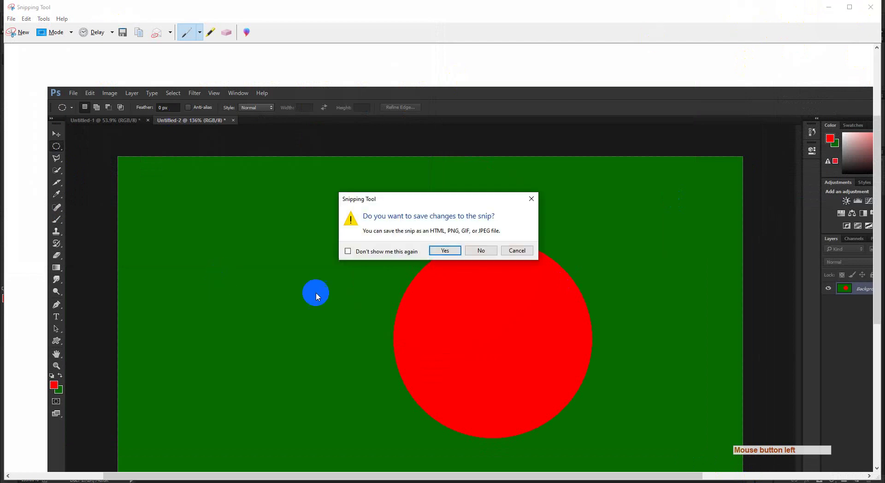
{"action": "left_click", "coordinate": [481, 251]}
Step: Switch to the Google Meet call in the browser and review the full participant list to check who is attending
{"action": "left_click", "coordinate": [134, 480]}
{"action": "left_click", "coordinate": [85, 468]}
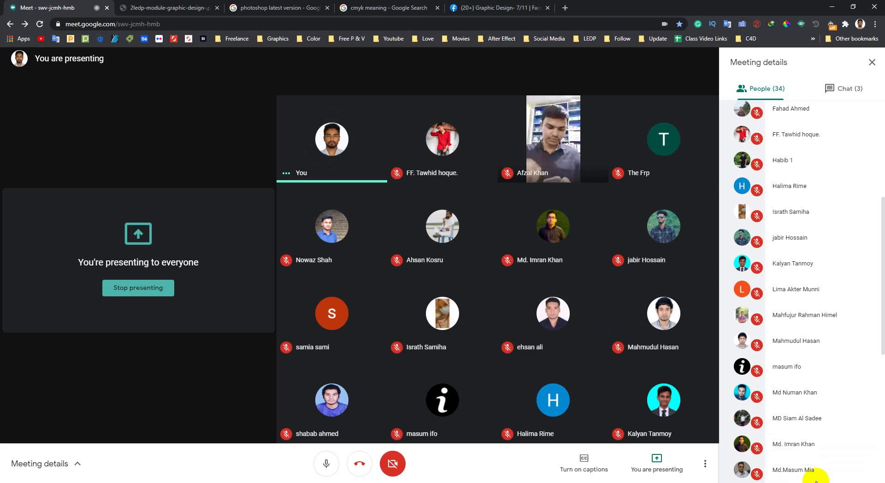
{"action": "scroll", "coordinate": [830, 267], "scroll_direction": "down", "scroll_amount": 8}
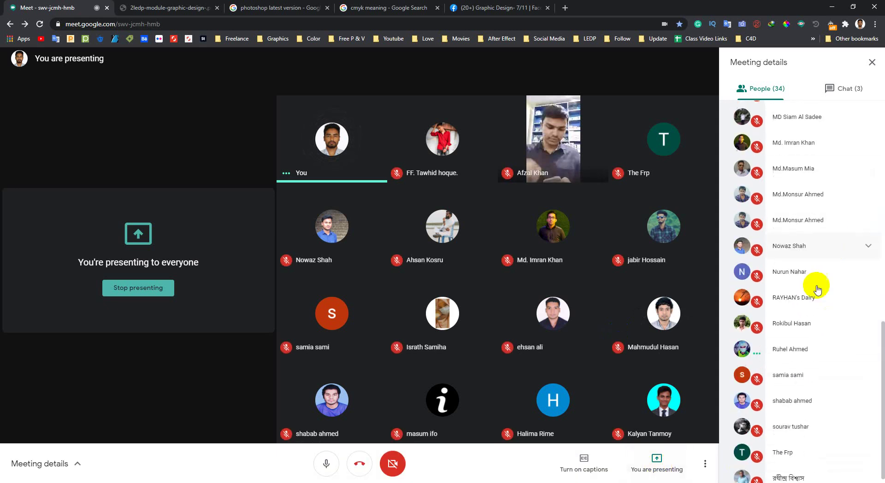
{"action": "scroll", "coordinate": [814, 355], "scroll_direction": "up", "scroll_amount": 13}
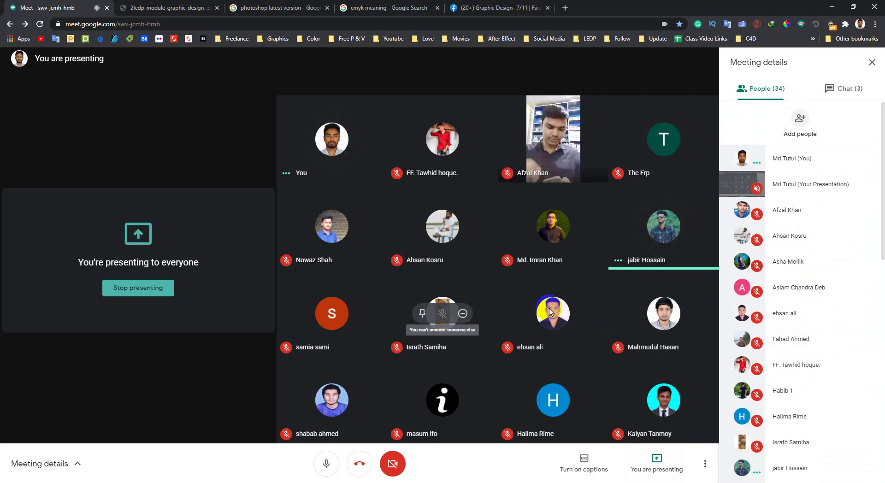
{"action": "scroll", "coordinate": [826, 286], "scroll_direction": "down", "scroll_amount": 10}
{"action": "scroll", "coordinate": [825, 360], "scroll_direction": "up", "scroll_amount": 10}
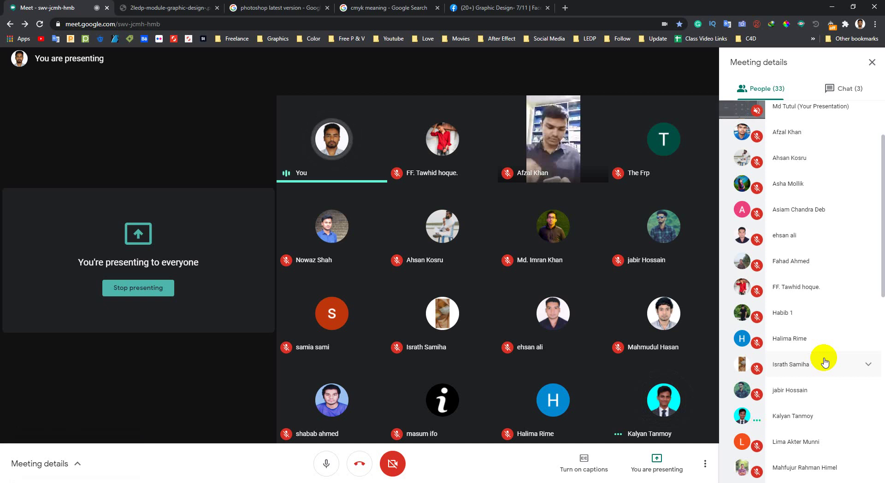
{"action": "scroll", "coordinate": [825, 363], "scroll_direction": "down", "scroll_amount": 10}
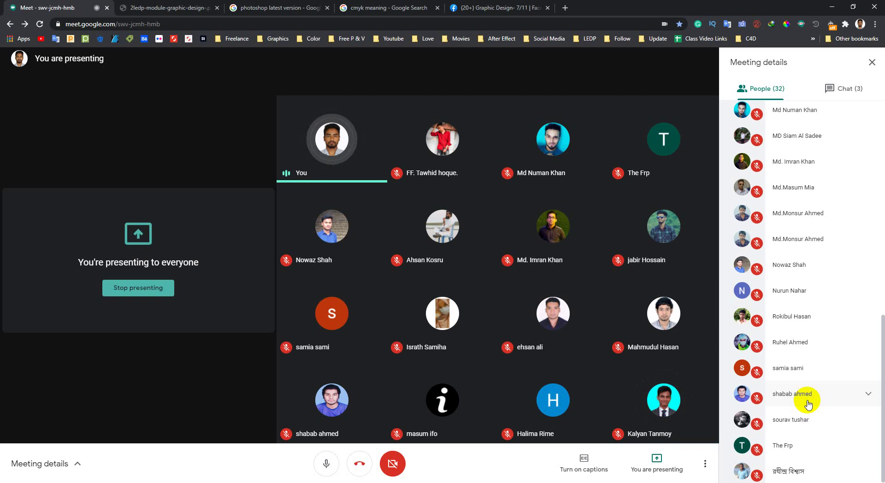
{"action": "scroll", "coordinate": [821, 330], "scroll_direction": "up", "scroll_amount": 5}
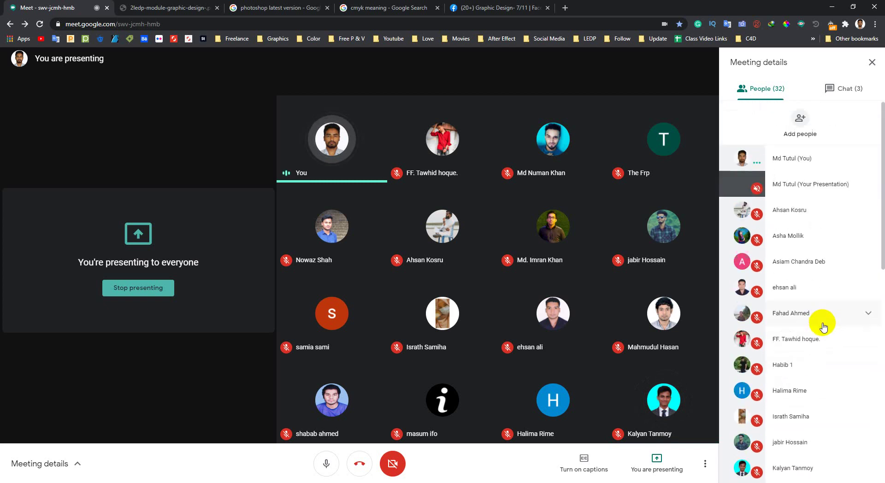
{"action": "scroll", "coordinate": [823, 325], "scroll_direction": "down", "scroll_amount": 5}
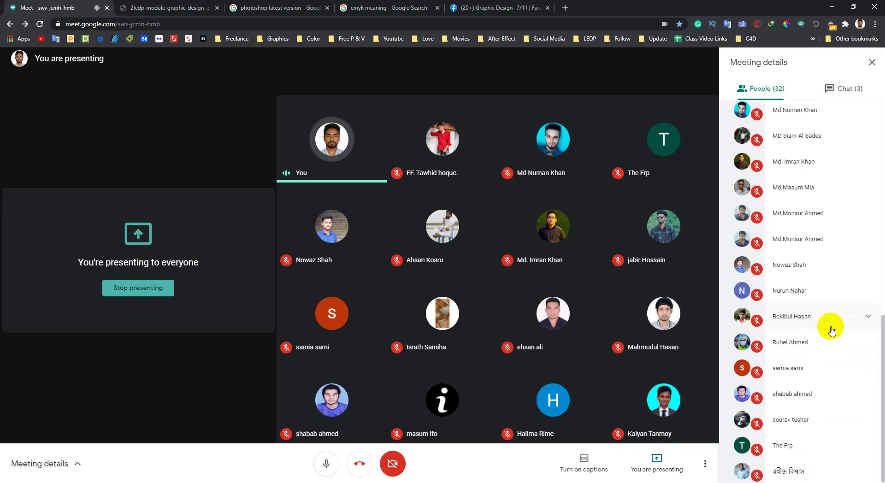